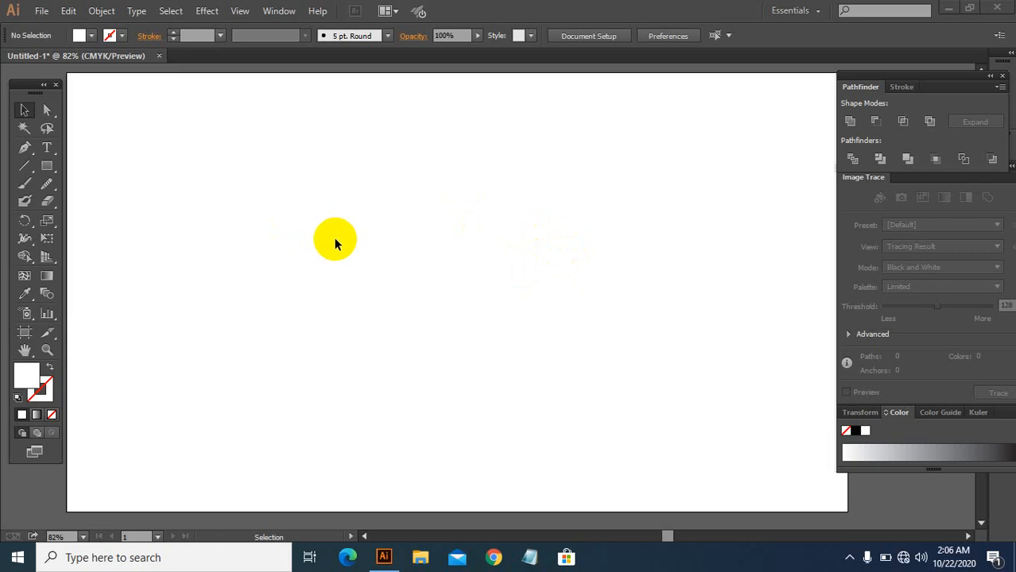
Step: Draw a closed chevron-shaped roof gable with the Pen tool, outer apex above and inner apex slightly lower
{"action": "left_click", "coordinate": [25, 148]}
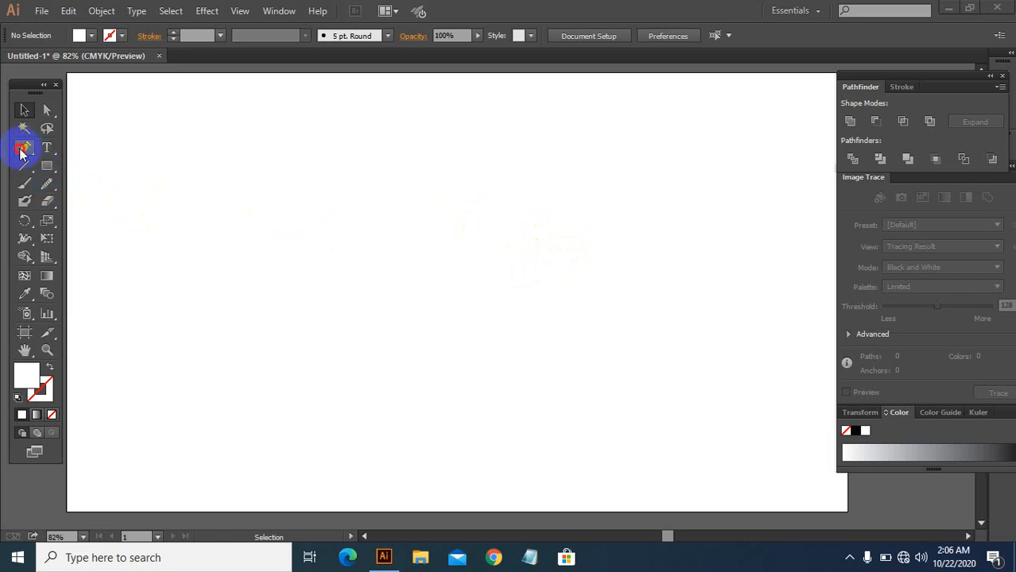
{"action": "left_click", "coordinate": [172, 254]}
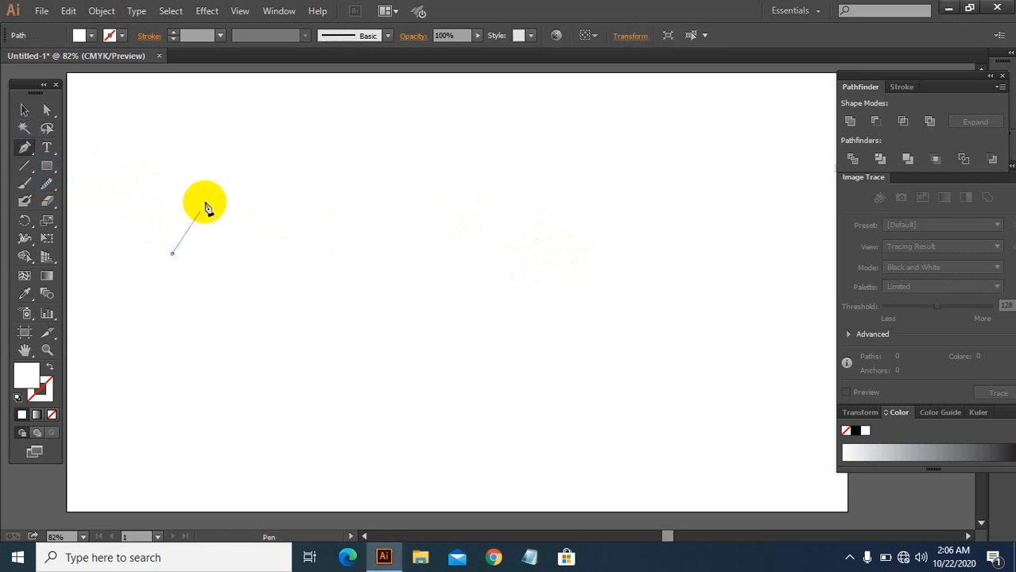
{"action": "left_click", "coordinate": [235, 181]}
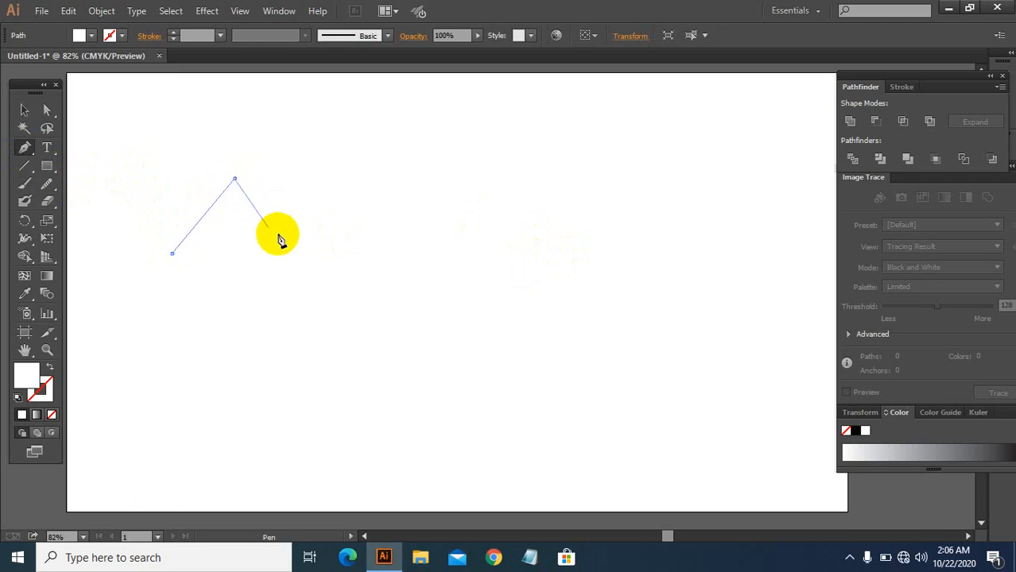
{"action": "left_click", "coordinate": [292, 254]}
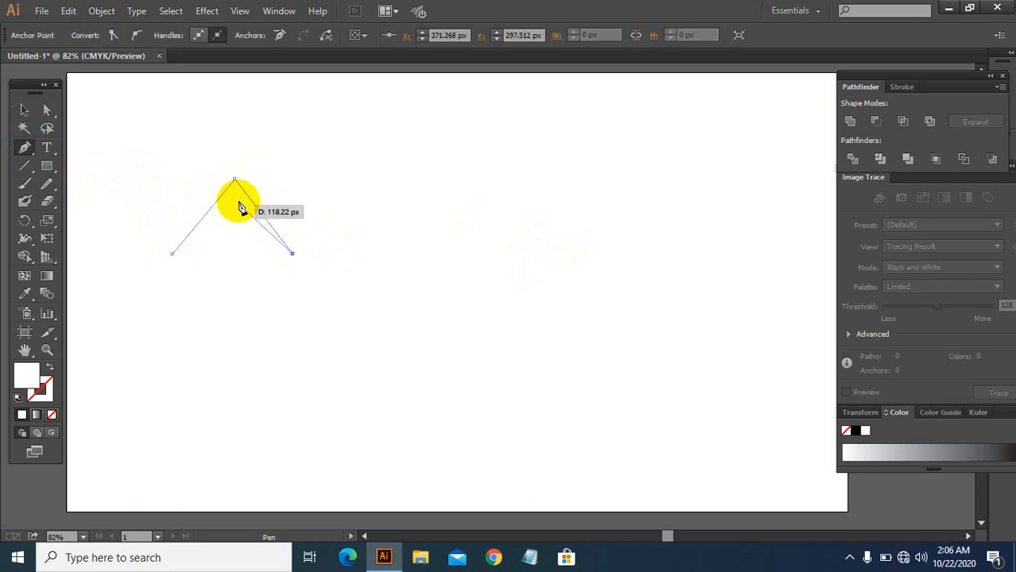
{"action": "left_click", "coordinate": [235, 198]}
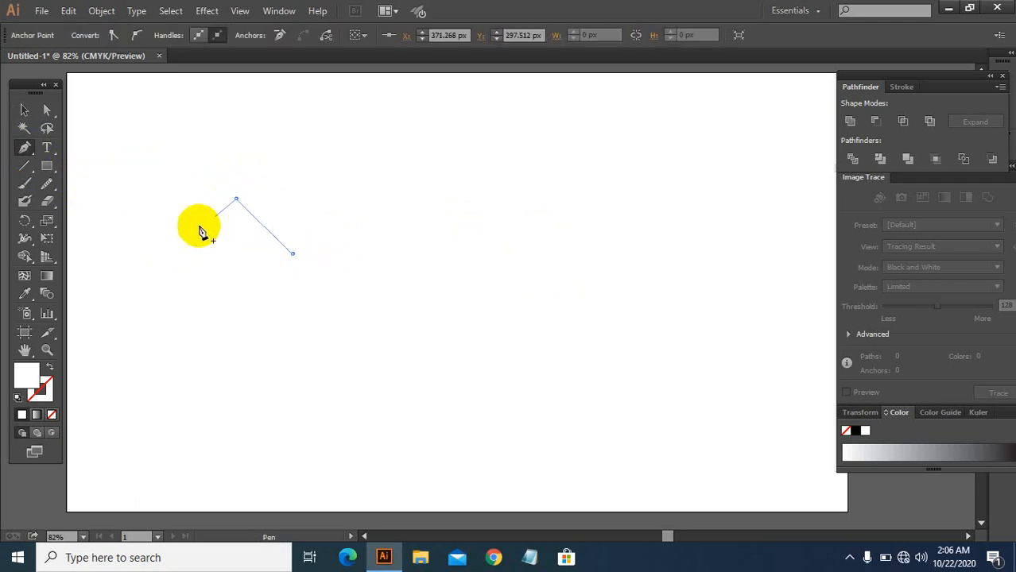
{"action": "left_click", "coordinate": [173, 254]}
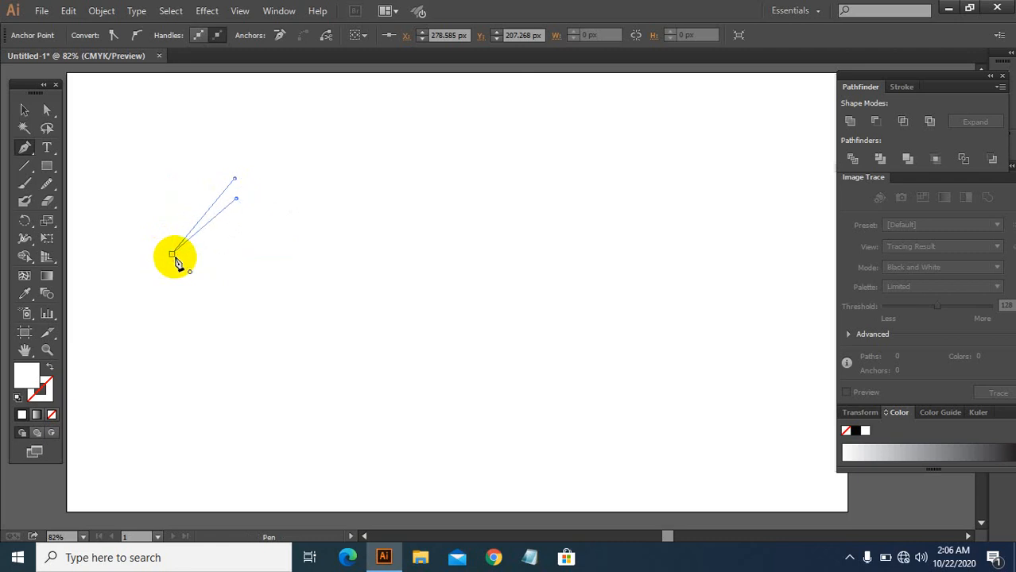
Step: Select the gable shape and give it a 1 pt black stroke, then deselect it
{"action": "left_click", "coordinate": [28, 112]}
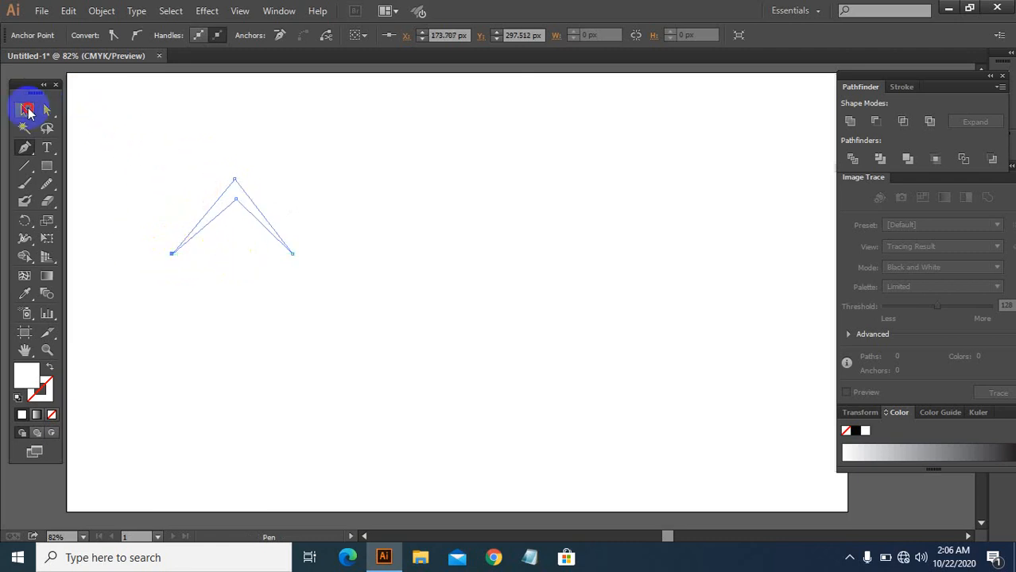
{"action": "left_click", "coordinate": [21, 112]}
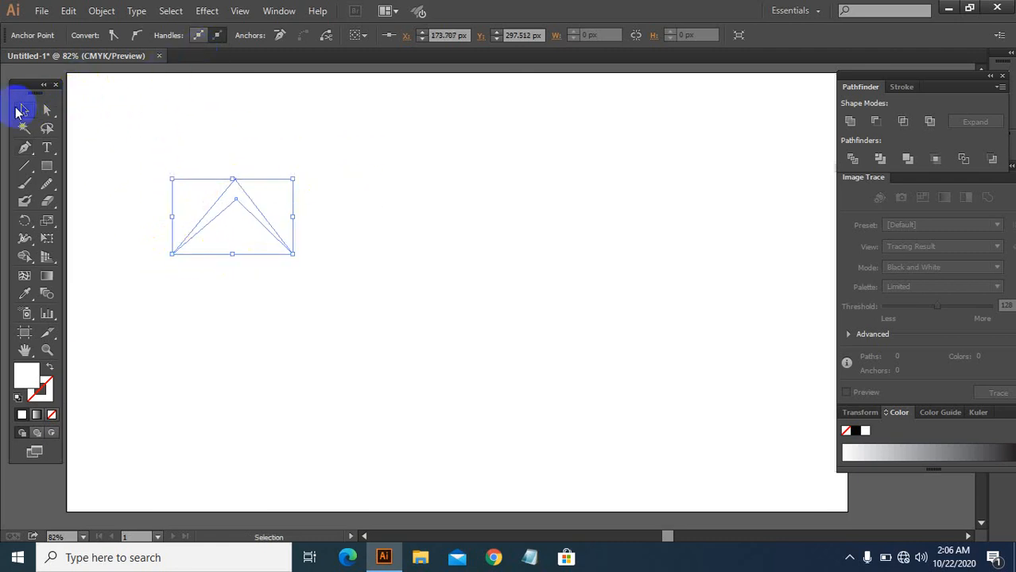
{"action": "left_click", "coordinate": [314, 158]}
{"action": "left_click_drag", "start_coordinate": [186, 147], "coordinate": [236, 229]}
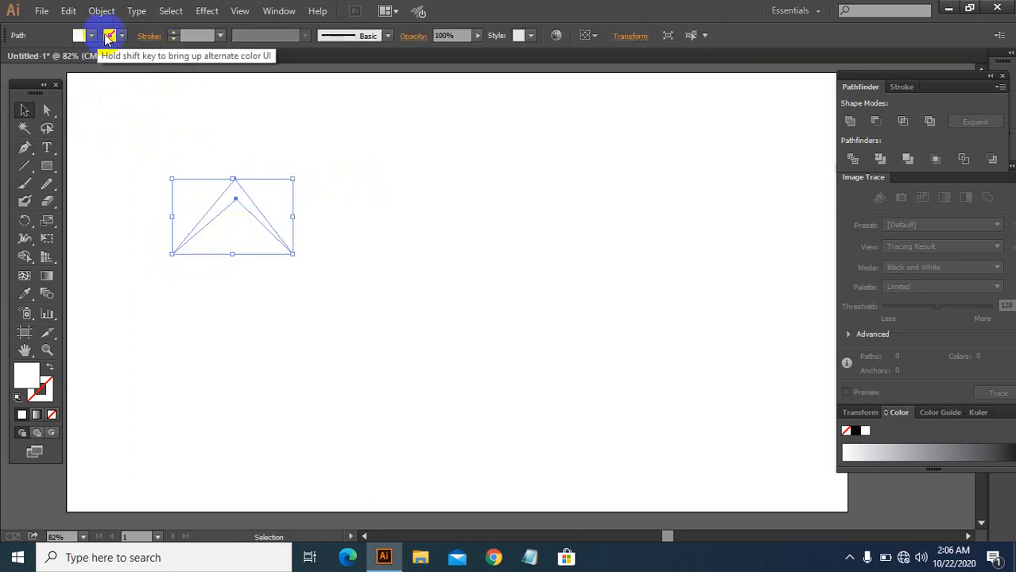
{"action": "left_click", "coordinate": [174, 37]}
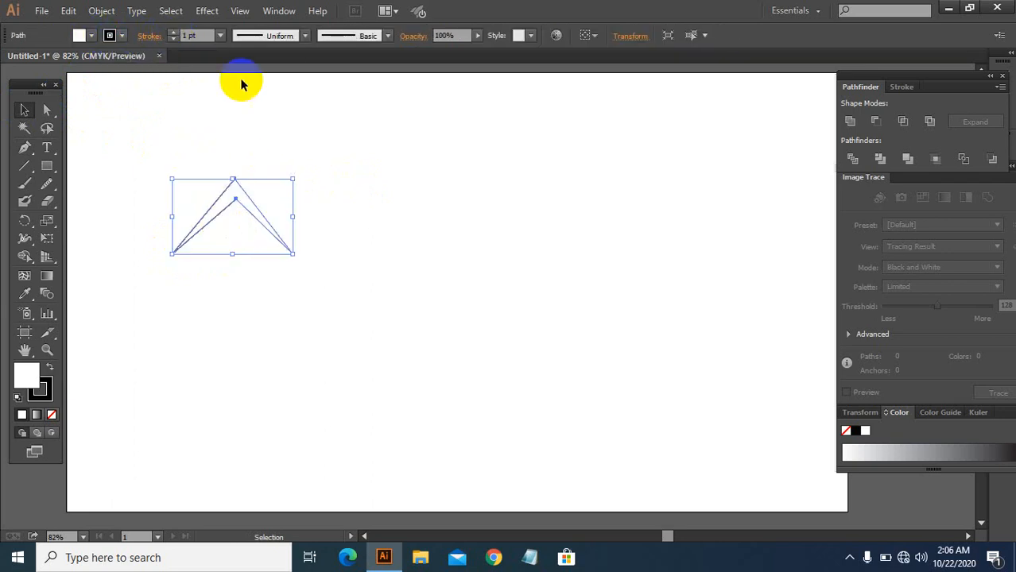
{"action": "left_click", "coordinate": [347, 130]}
Step: Draw a closed parallelogram roof slope from the gable's apex down to its right base and across to the right
{"action": "left_click", "coordinate": [24, 148]}
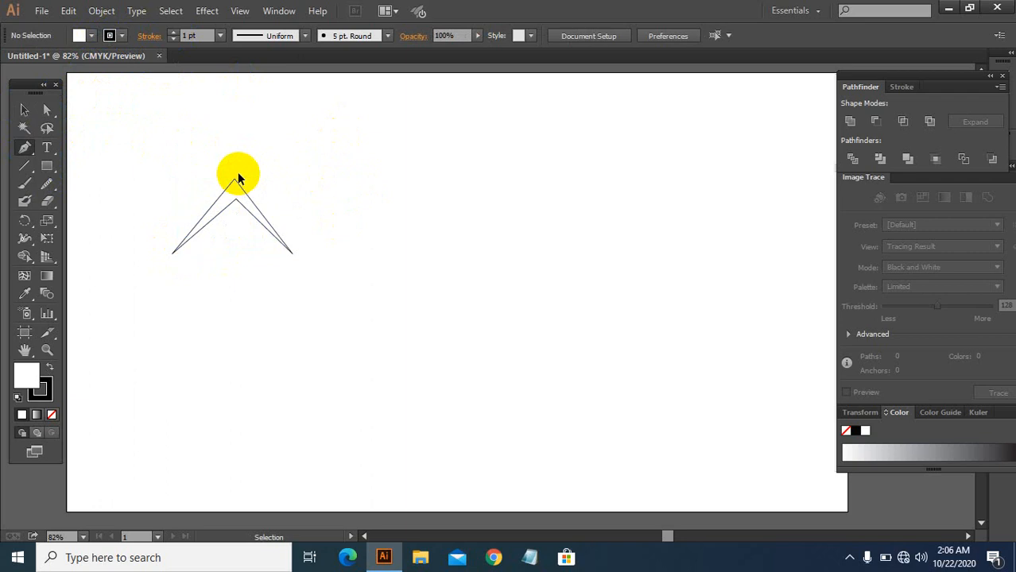
{"action": "key", "text": "ctrl+1"}
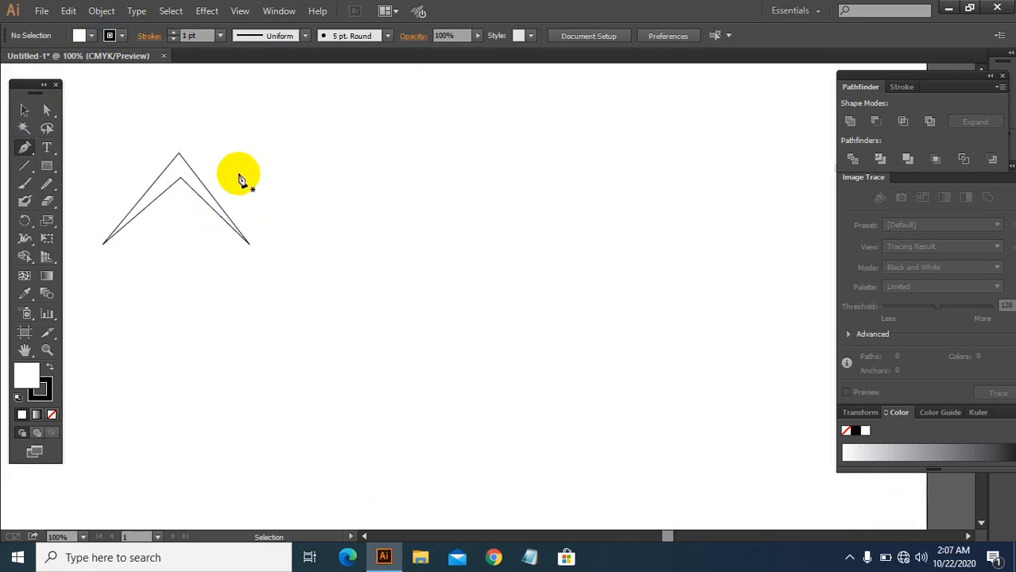
{"action": "left_click", "coordinate": [185, 153]}
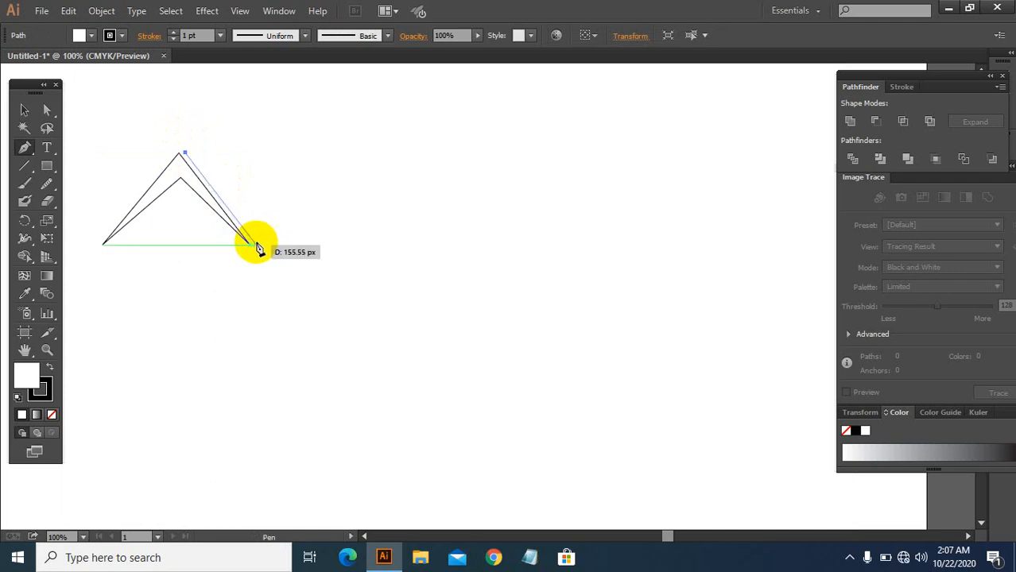
{"action": "left_click", "coordinate": [256, 244]}
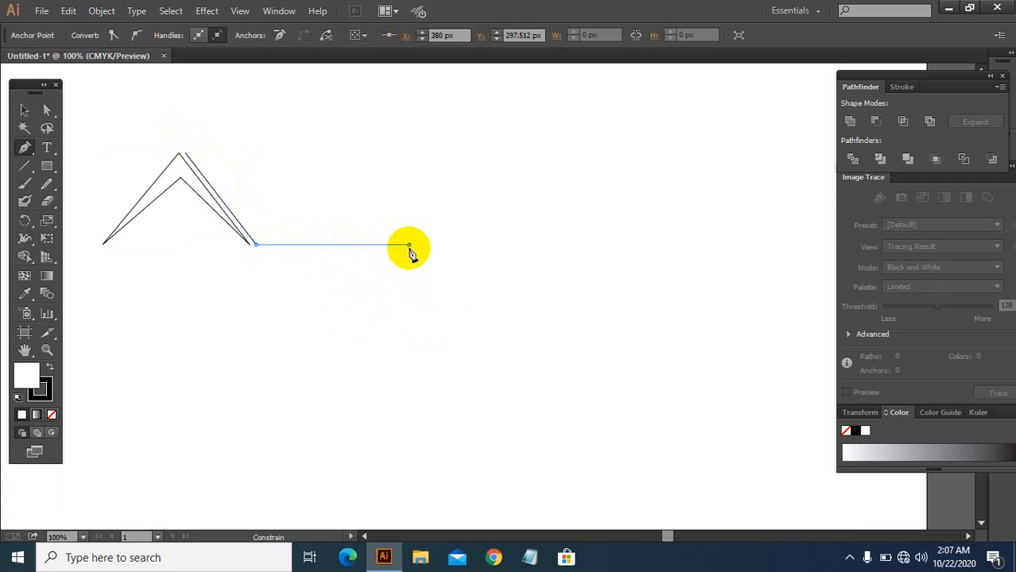
{"action": "left_click", "coordinate": [409, 244]}
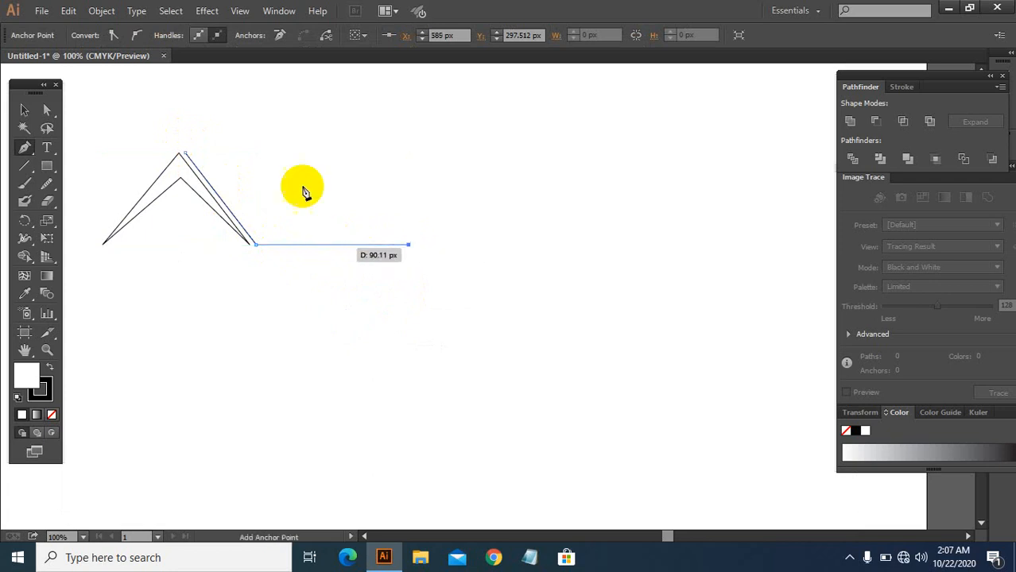
{"action": "left_click", "coordinate": [331, 153]}
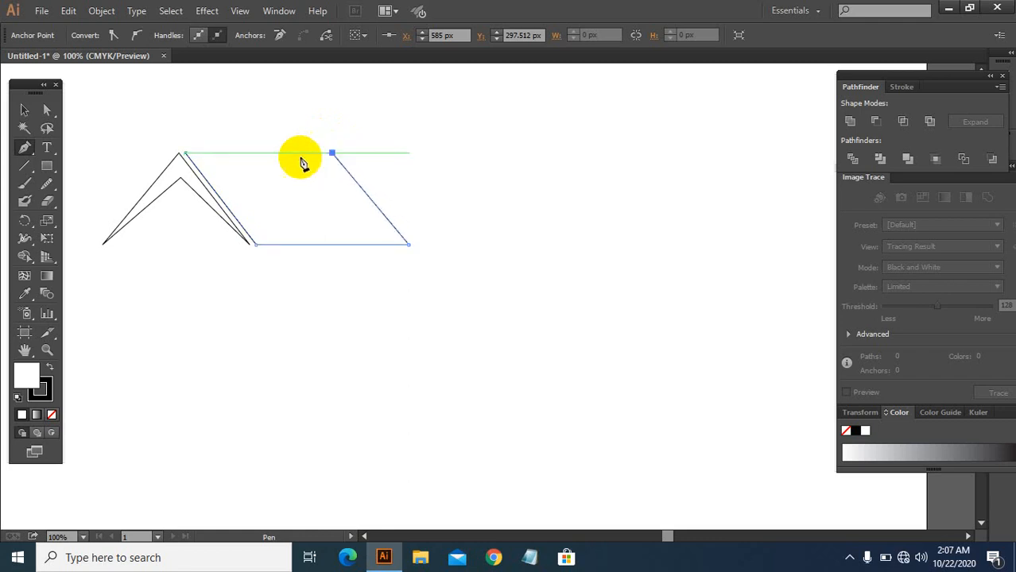
{"action": "left_click", "coordinate": [184, 152]}
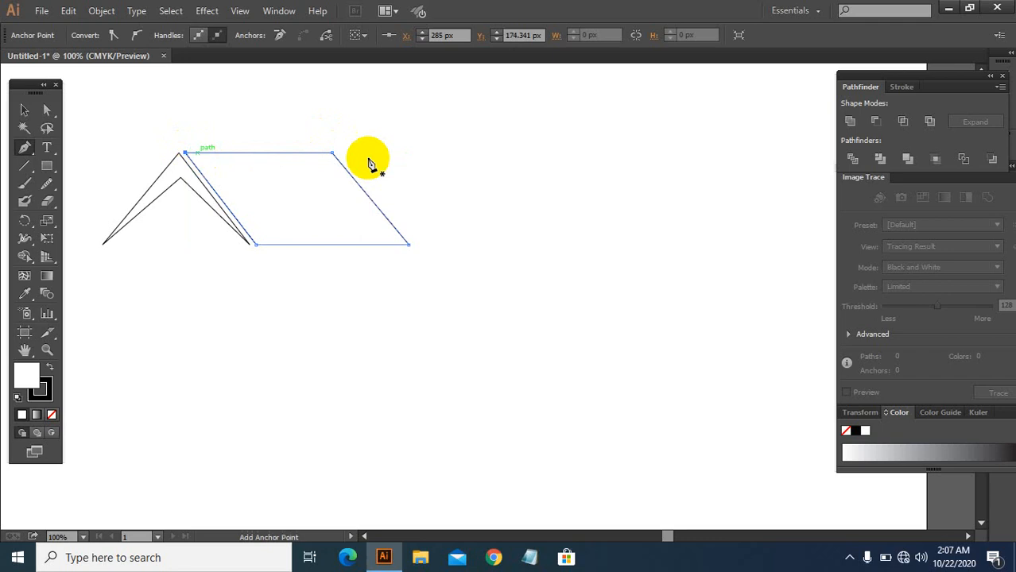
Step: Select both roof shapes and zoom out to view the whole artboard
{"action": "left_click", "coordinate": [21, 113]}
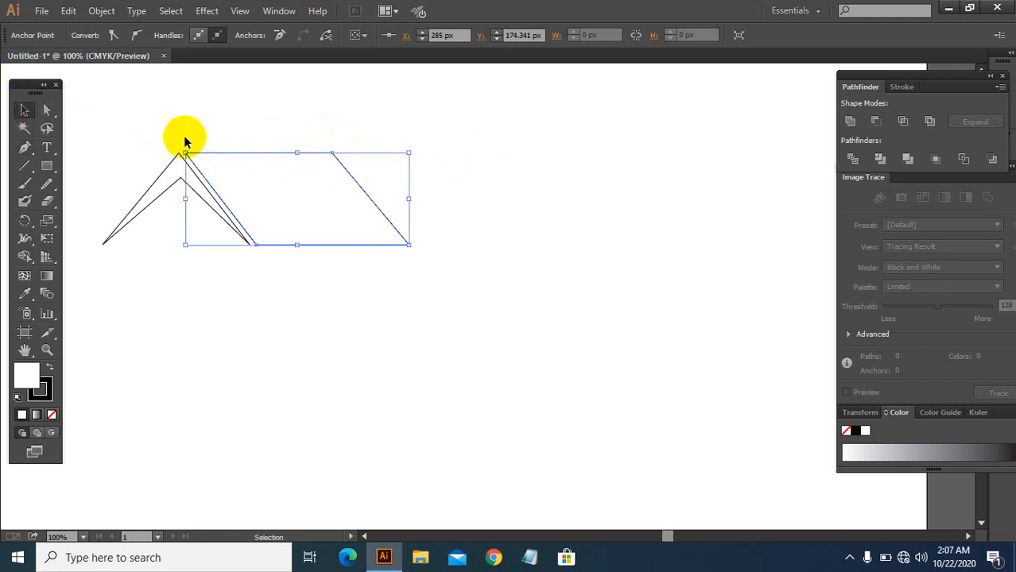
{"action": "left_click_drag", "start_coordinate": [141, 134], "coordinate": [263, 249]}
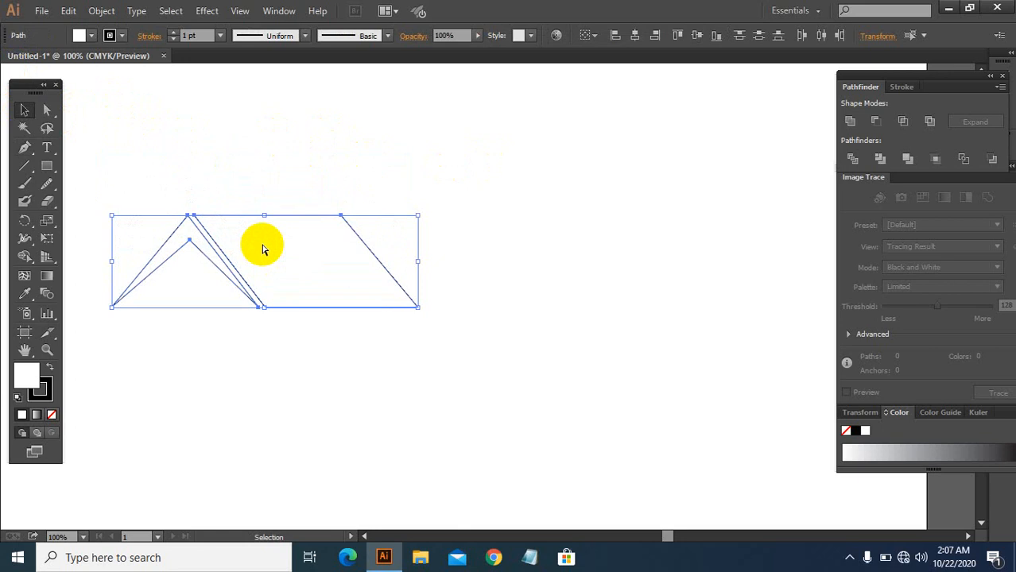
{"action": "key", "text": "ctrl+minus"}
{"action": "key", "text": "a"}
{"action": "key", "text": "ctrl+plus"}
{"action": "key", "text": "v"}
{"action": "left_click_drag", "start_coordinate": [220, 176], "coordinate": [397, 302]}
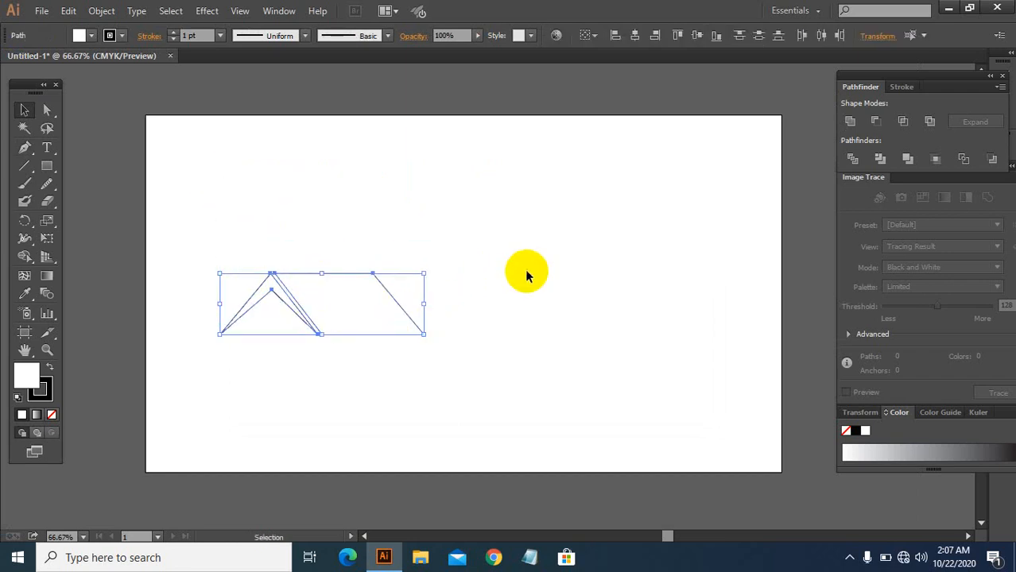
{"action": "left_click", "coordinate": [524, 271]}
Step: Start a new open Pen path above the roof, rising to a tall mountain peak
{"action": "left_click", "coordinate": [21, 147]}
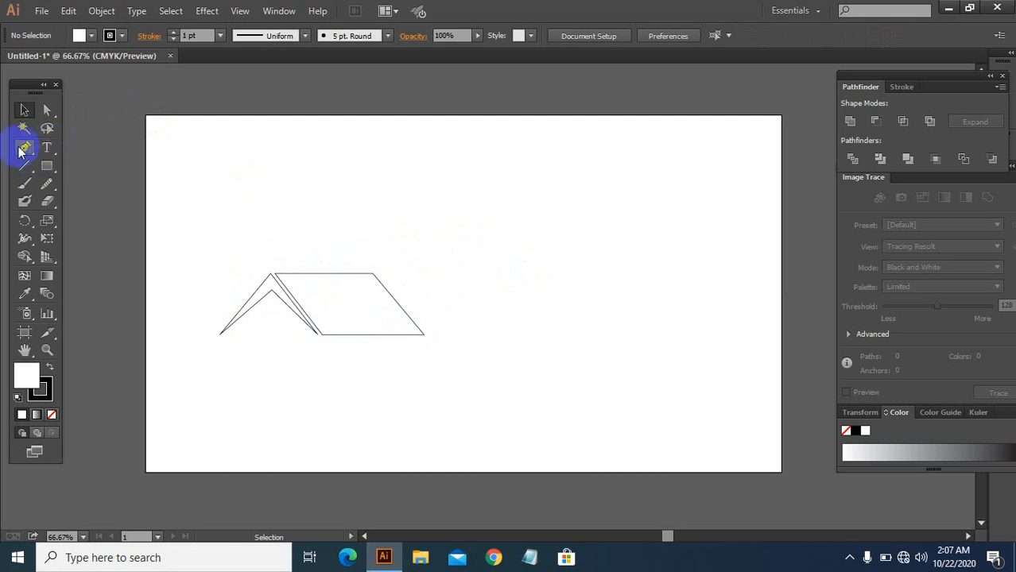
{"action": "left_click", "coordinate": [353, 236]}
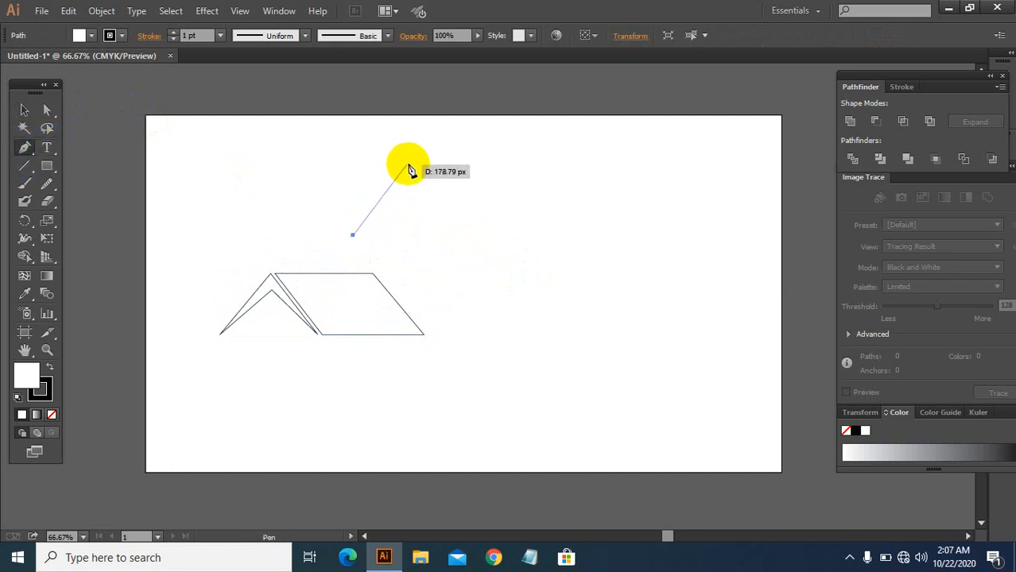
{"action": "left_click", "coordinate": [407, 165]}
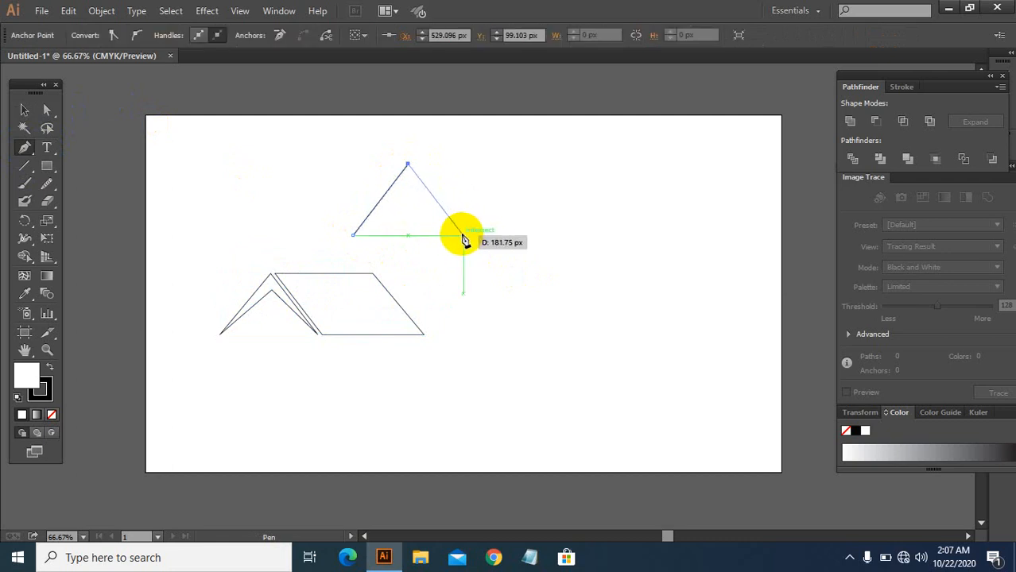
{"action": "left_click", "coordinate": [459, 236]}
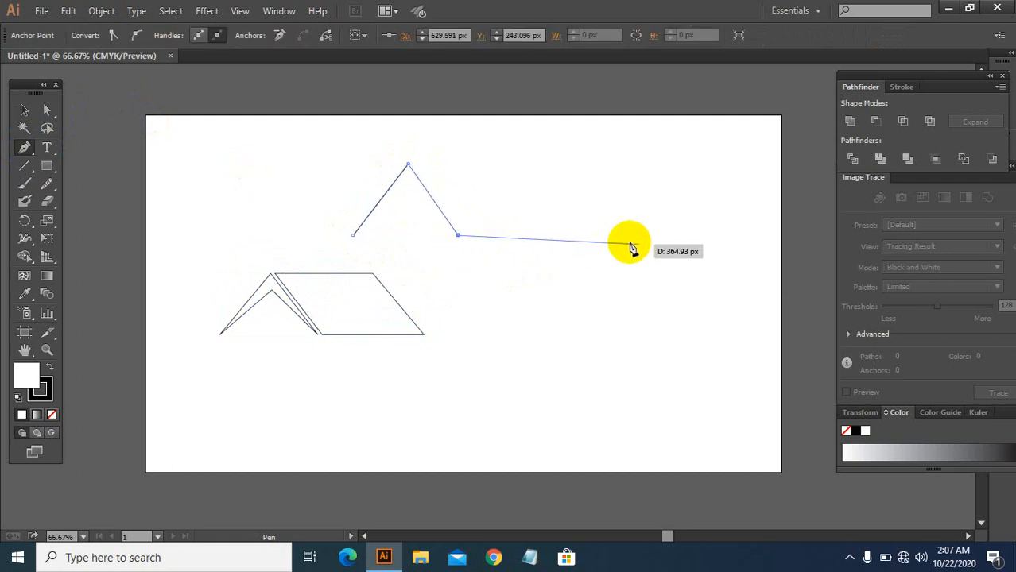
{"action": "key", "text": "ctrl"}
{"action": "key", "text": "ctrl+z"}
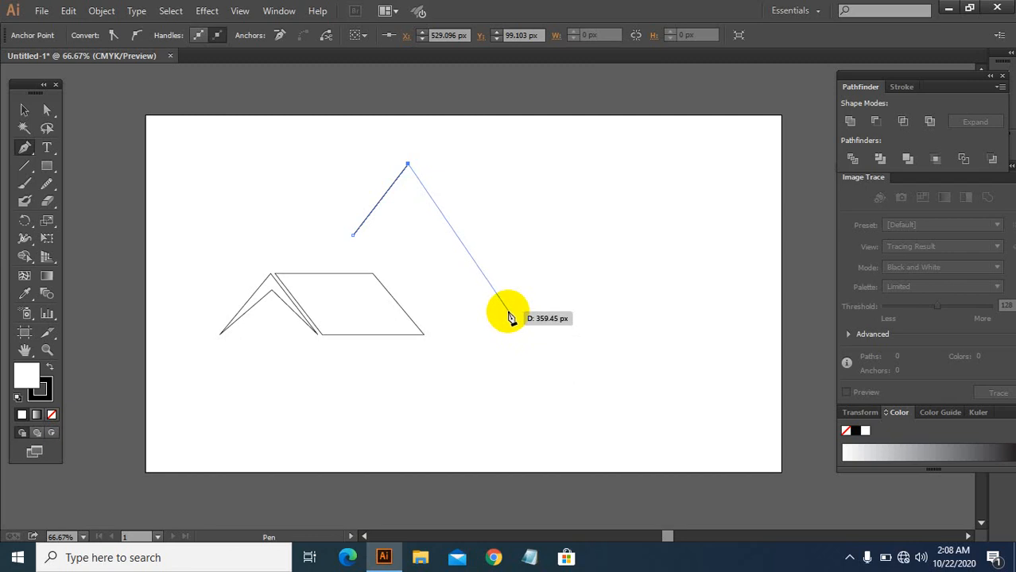
Step: Continue the path down to a valley floor, across, up to a smaller peak and down to the baseline
{"action": "left_click", "coordinate": [509, 306]}
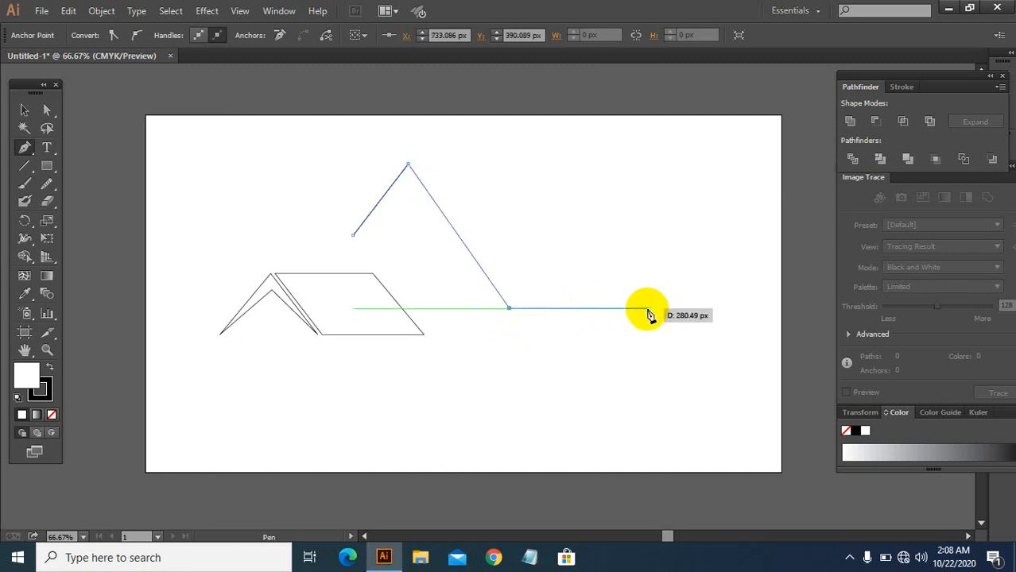
{"action": "left_click", "coordinate": [646, 308]}
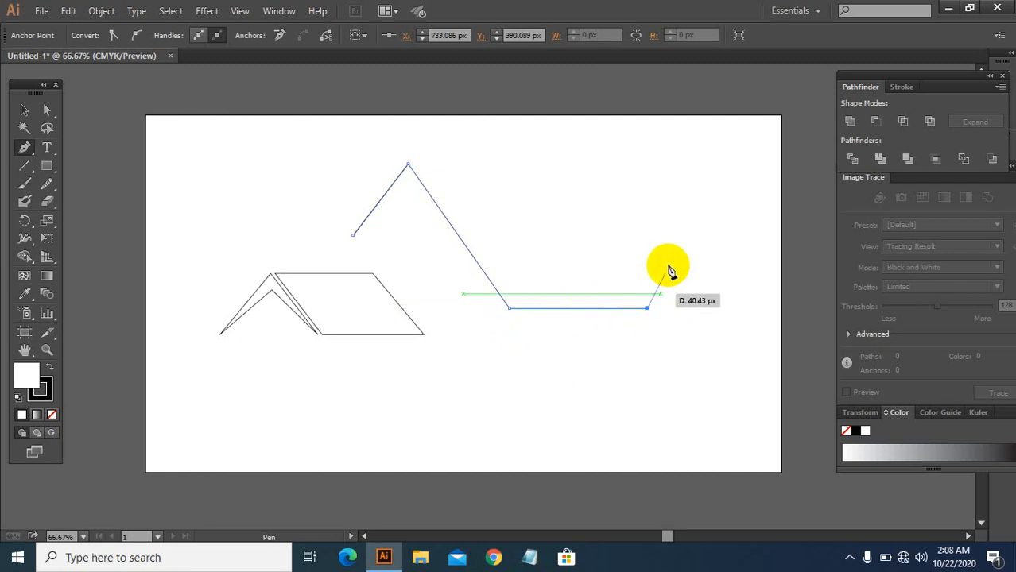
{"action": "left_click", "coordinate": [701, 229]}
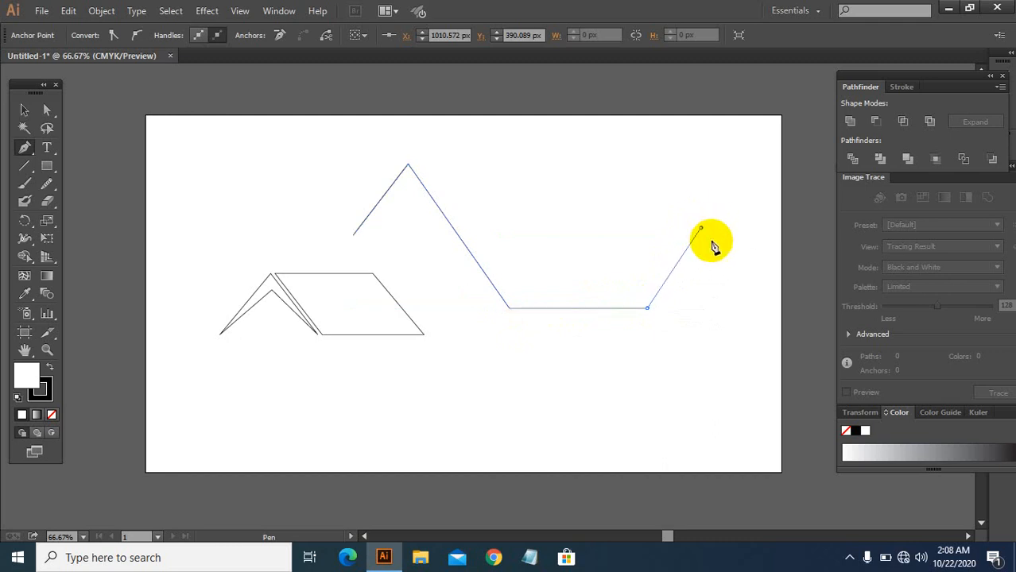
{"action": "left_click", "coordinate": [746, 308]}
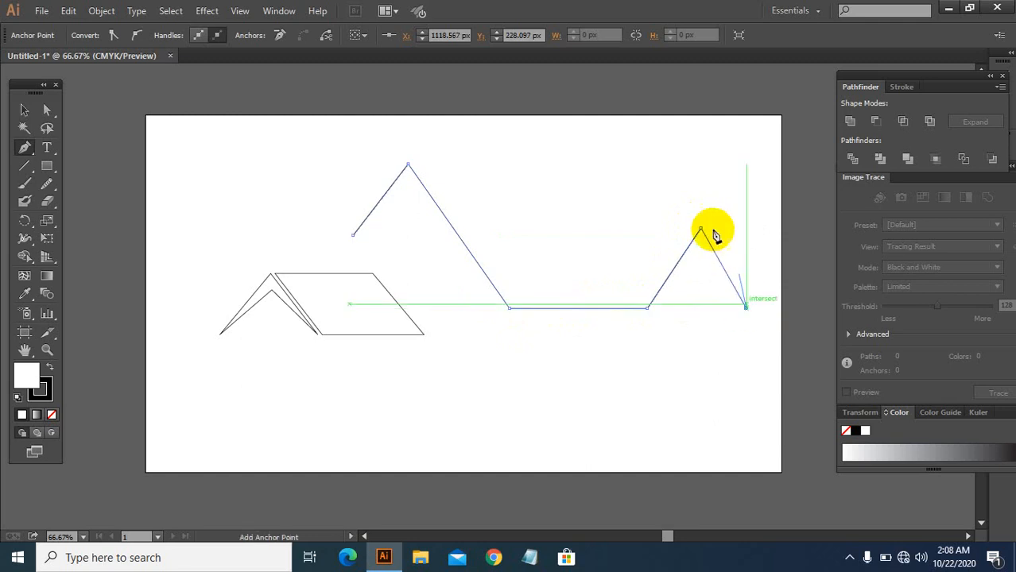
{"action": "left_click", "coordinate": [699, 209]}
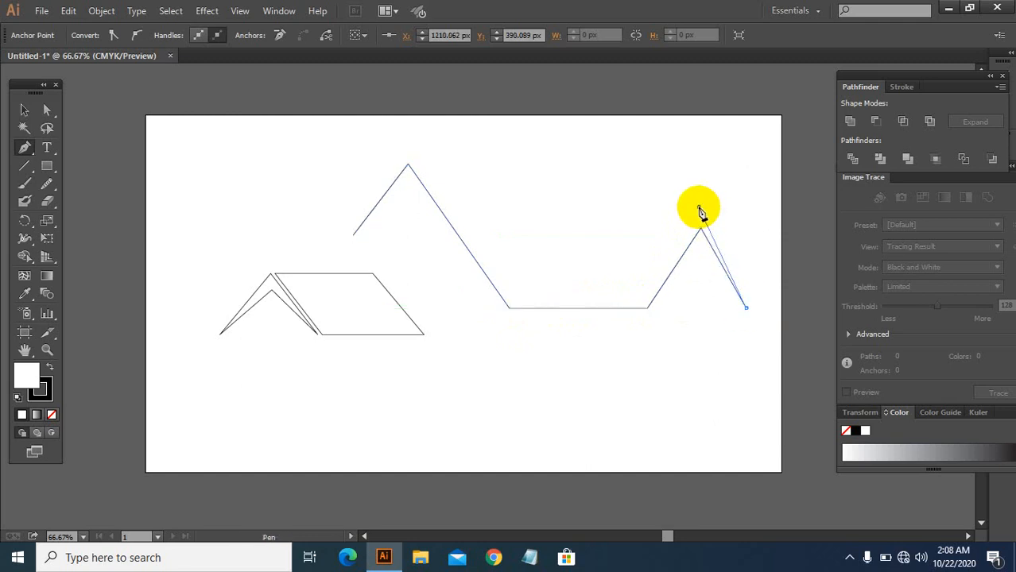
{"action": "key", "text": "ctrl+z"}
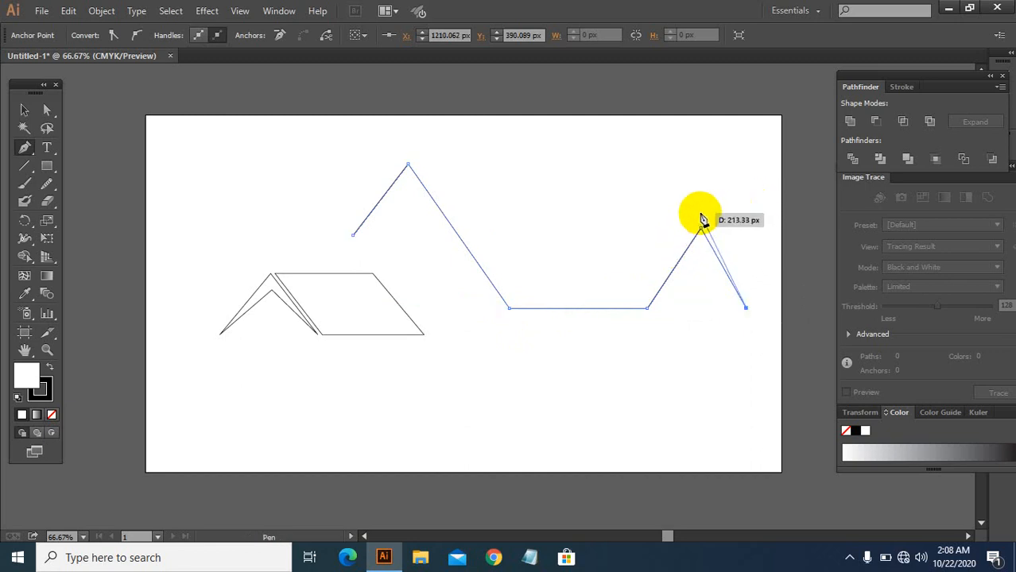
Step: Continue the mountain path above the smaller peak, left with a small notch, over the tall peak and back to the start point
{"action": "left_click", "coordinate": [699, 213]}
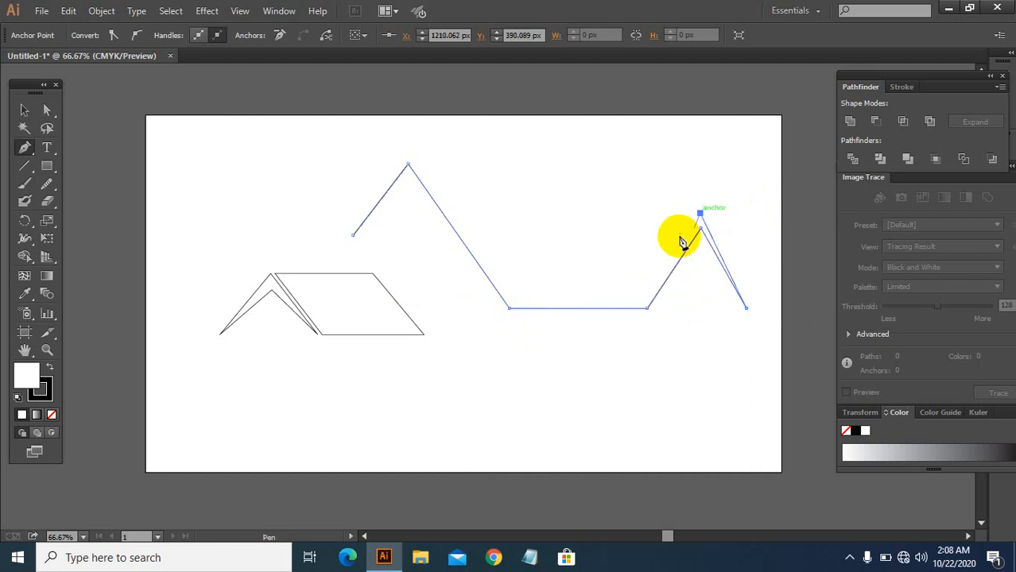
{"action": "left_click", "coordinate": [605, 236]}
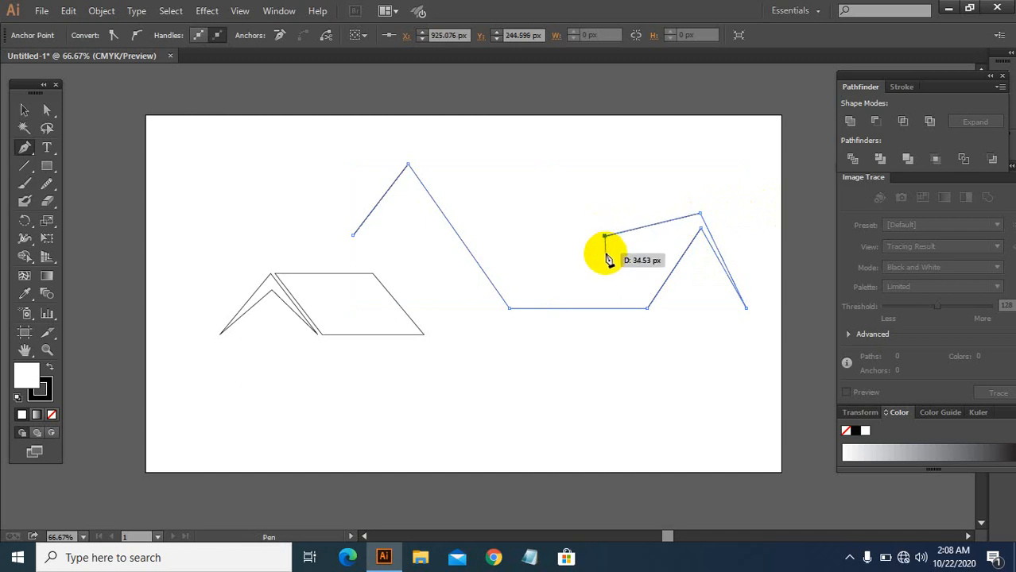
{"action": "key", "text": "ctrl"}
{"action": "key", "text": "ctrl+equal"}
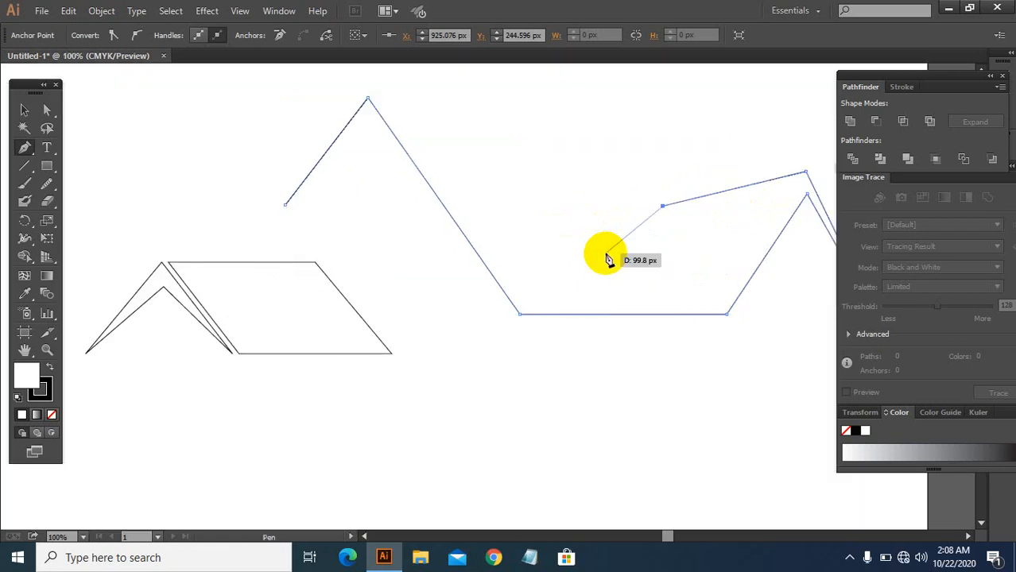
{"action": "left_click", "coordinate": [663, 225]}
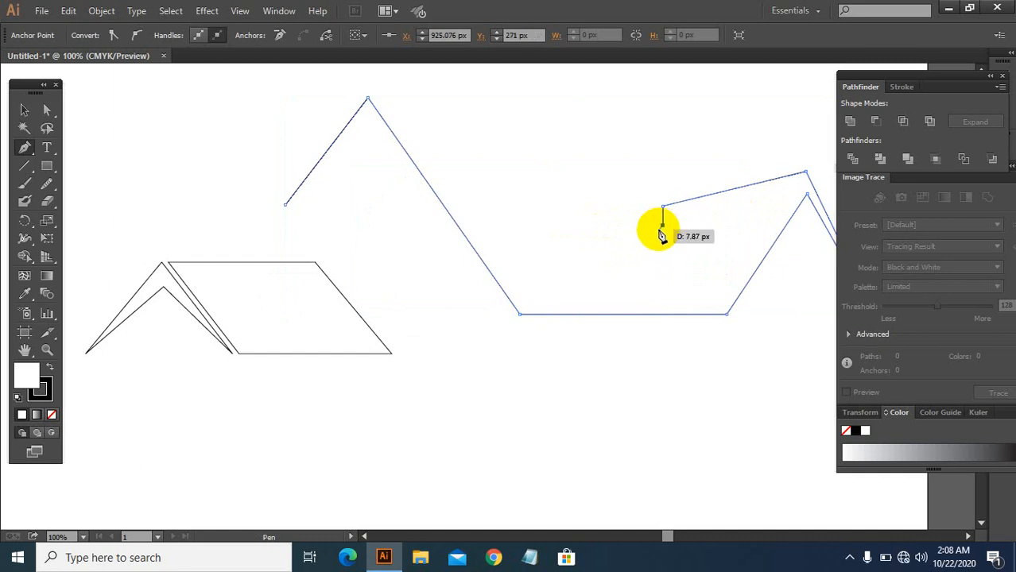
{"action": "left_click_drag", "start_coordinate": [658, 228], "coordinate": [653, 205]}
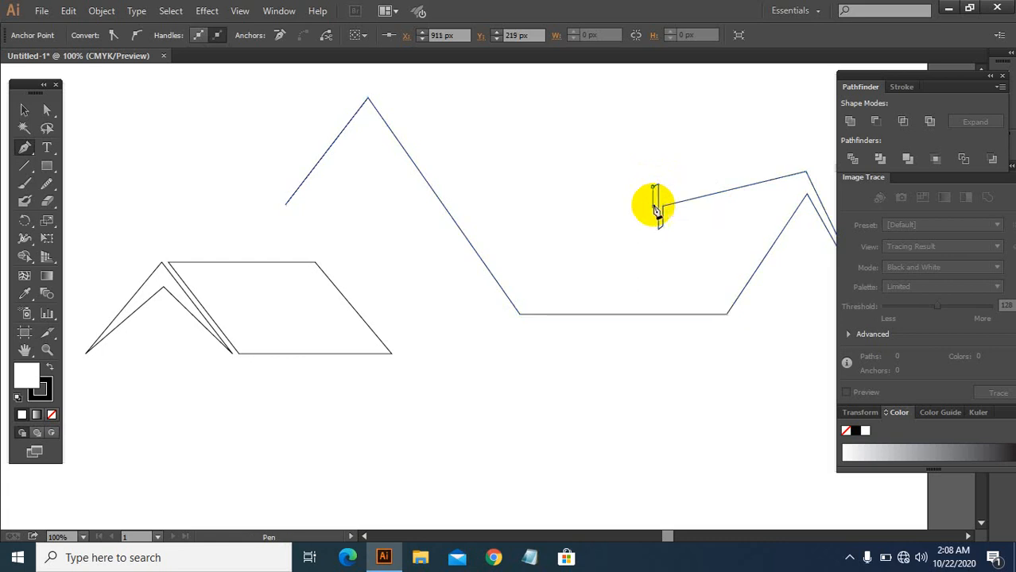
{"action": "key", "text": "ctrl"}
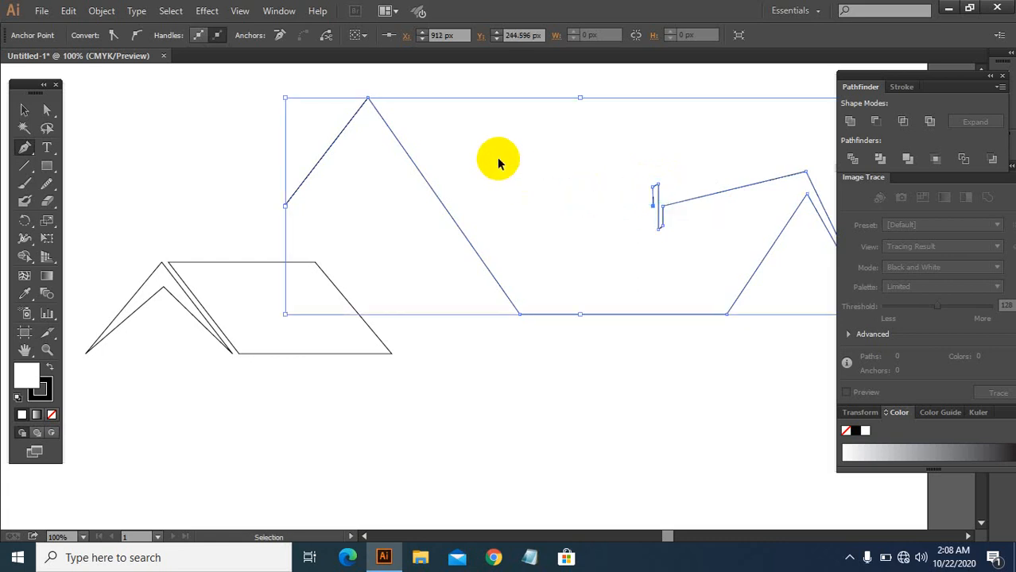
{"action": "key", "text": "ctrl+minus"}
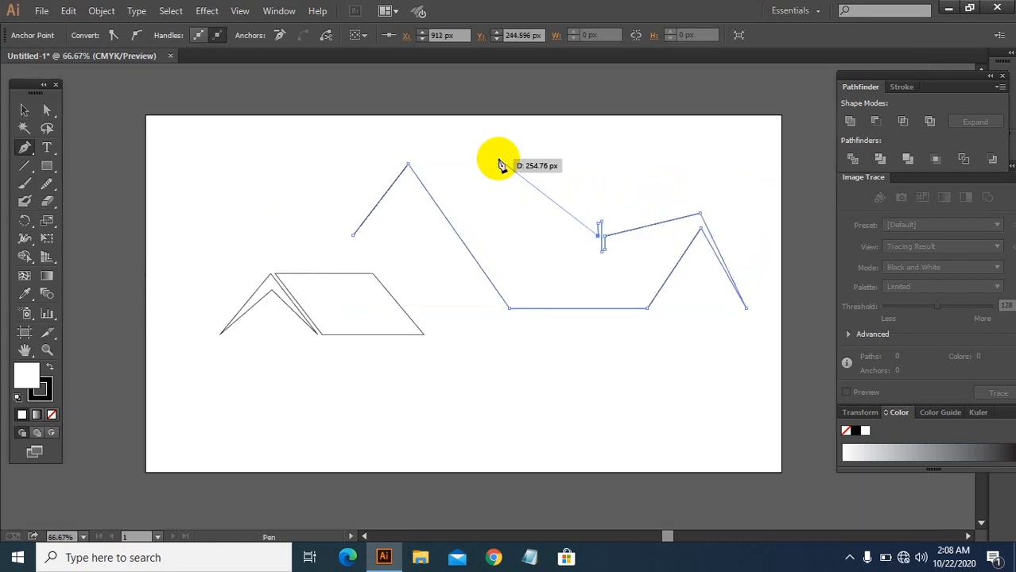
{"action": "left_click", "coordinate": [406, 154]}
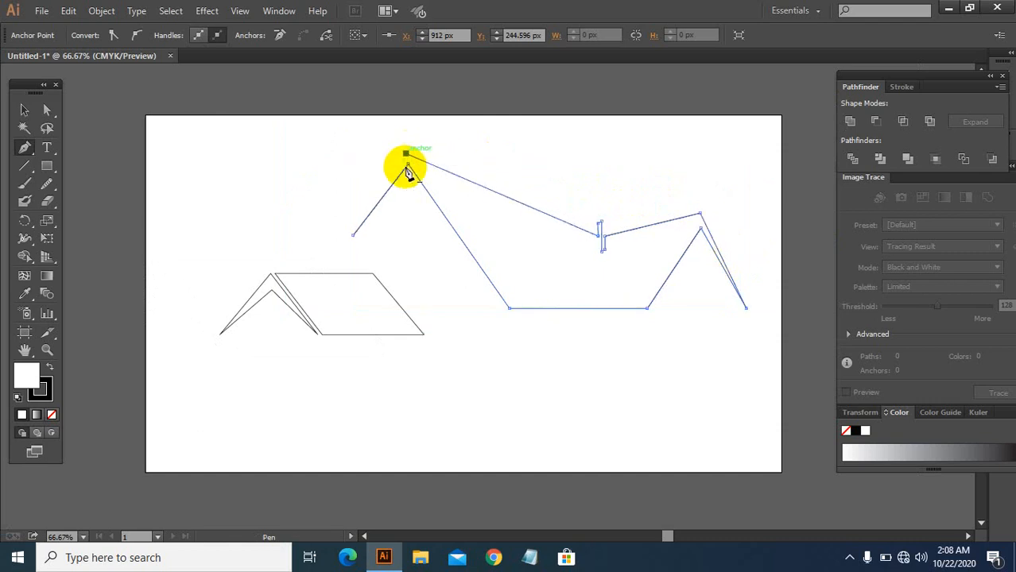
{"action": "left_click", "coordinate": [352, 236]}
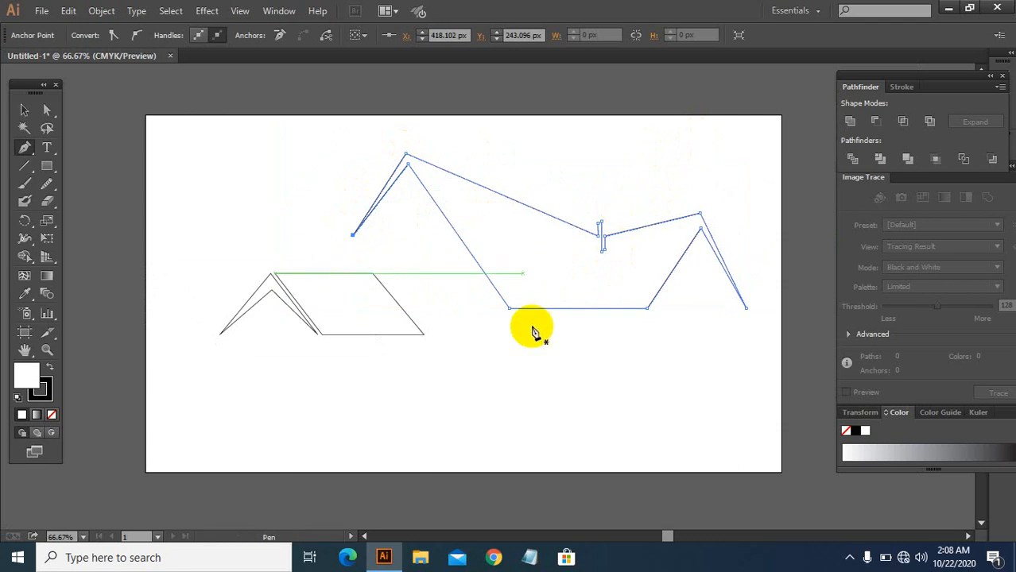
Step: Select the mountain outline and rotate it slightly clockwise
{"action": "left_click", "coordinate": [24, 110]}
{"action": "left_click", "coordinate": [370, 178]}
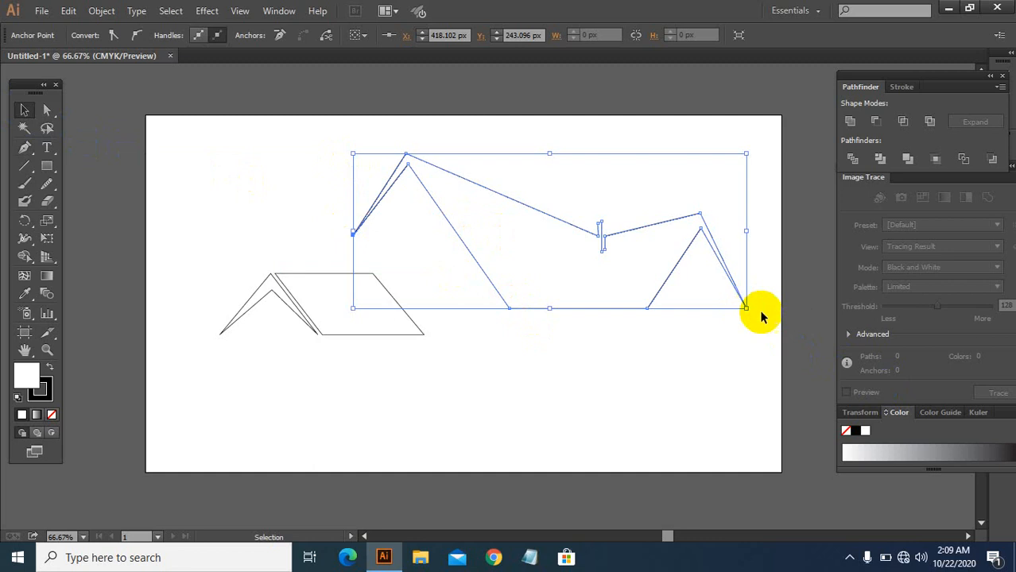
{"action": "left_click_drag", "start_coordinate": [754, 308], "coordinate": [760, 302]}
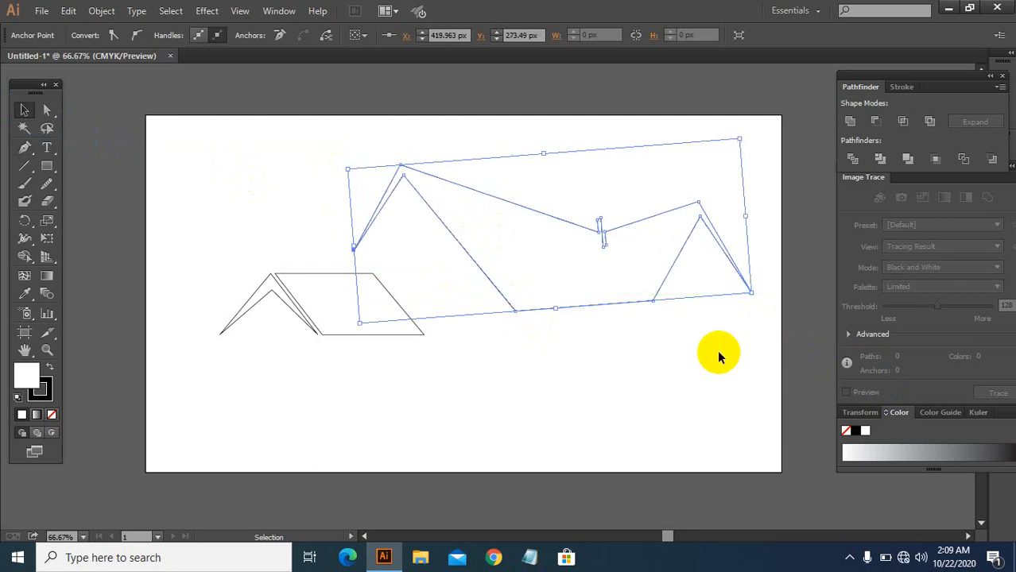
{"action": "left_click", "coordinate": [730, 426]}
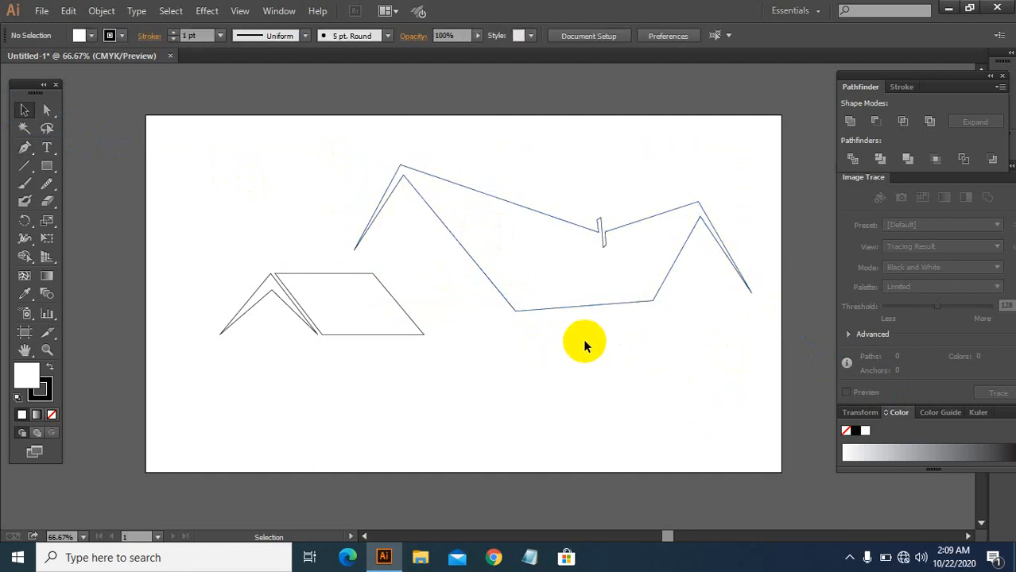
Step: Select both roof shapes and move them slightly up and to the right
{"action": "scroll", "coordinate": [636, 286], "scroll_direction": "down", "scroll_amount": 1}
{"action": "left_click_drag", "start_coordinate": [222, 239], "coordinate": [310, 299]}
{"action": "left_click", "coordinate": [388, 381]}
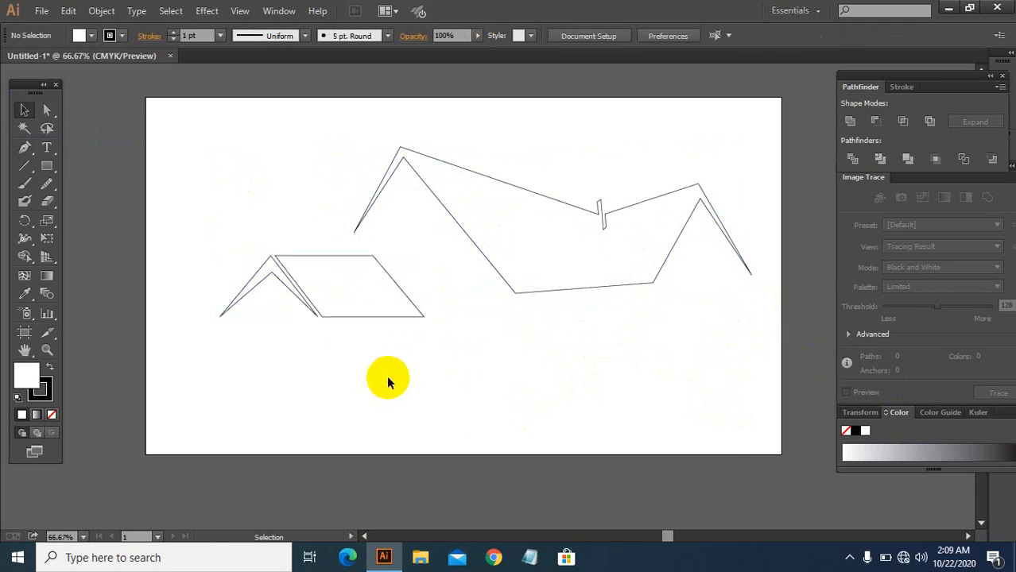
{"action": "left_click_drag", "start_coordinate": [225, 253], "coordinate": [314, 316]}
{"action": "left_click_drag", "start_coordinate": [423, 318], "coordinate": [444, 332]}
{"action": "left_click_drag", "start_coordinate": [381, 279], "coordinate": [385, 268]}
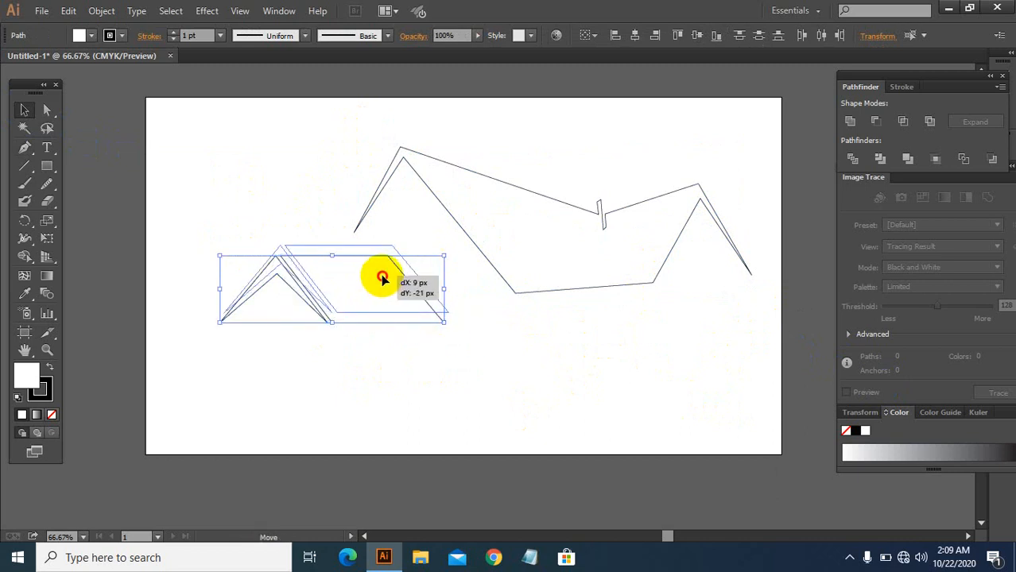
{"action": "left_click", "coordinate": [477, 405]}
{"action": "scroll", "coordinate": [644, 352], "scroll_direction": "down", "scroll_amount": 1}
{"action": "scroll", "coordinate": [644, 352], "scroll_direction": "up", "scroll_amount": 1}
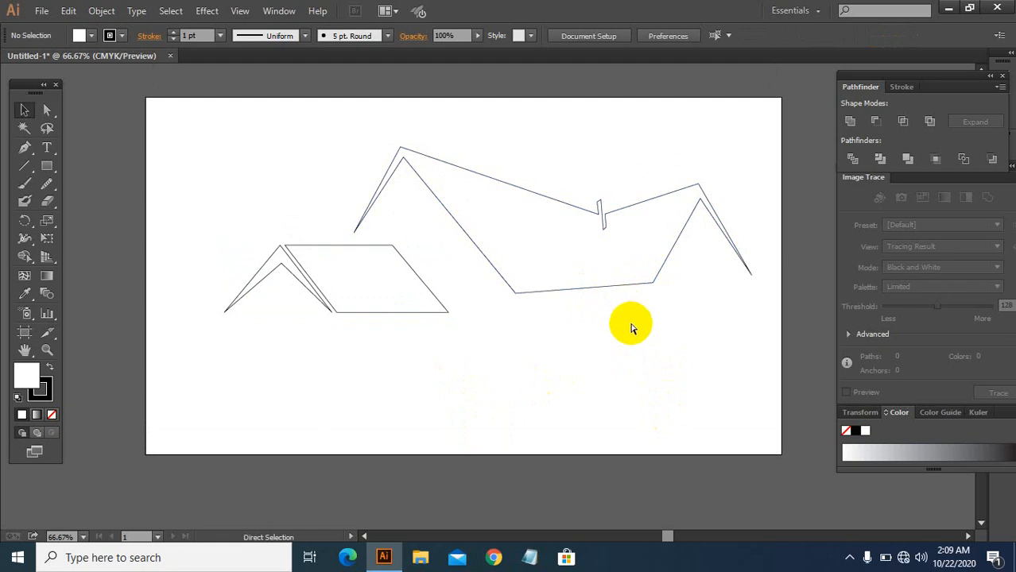
Step: Undo the recent changes until the mountain path has only its start point and tall peak
{"action": "key", "text": "ctrl+z"}
{"action": "key", "text": "ctrl+z"}
{"action": "key", "text": "ctrl+z"}
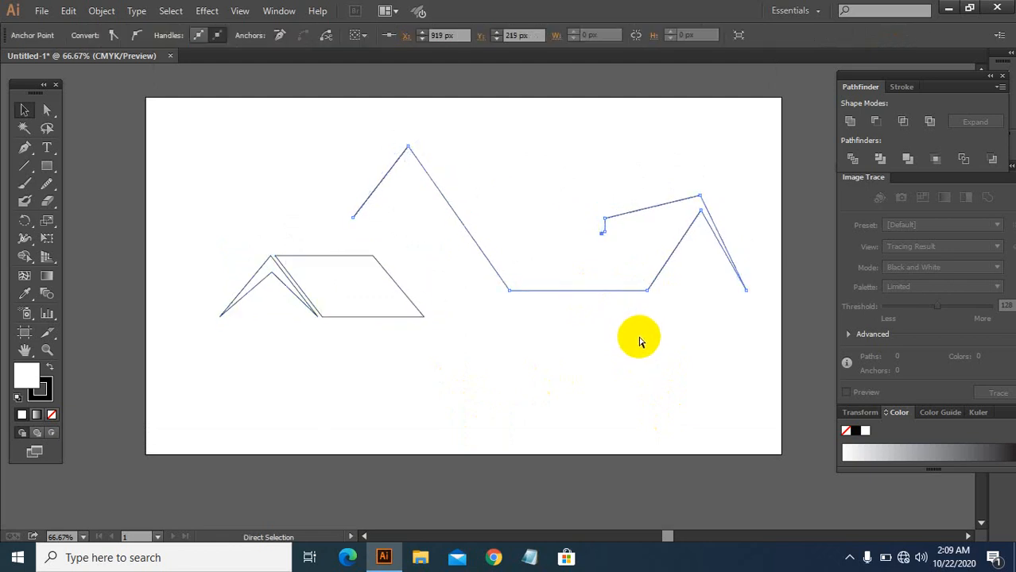
{"action": "key", "text": "ctrl+z"}
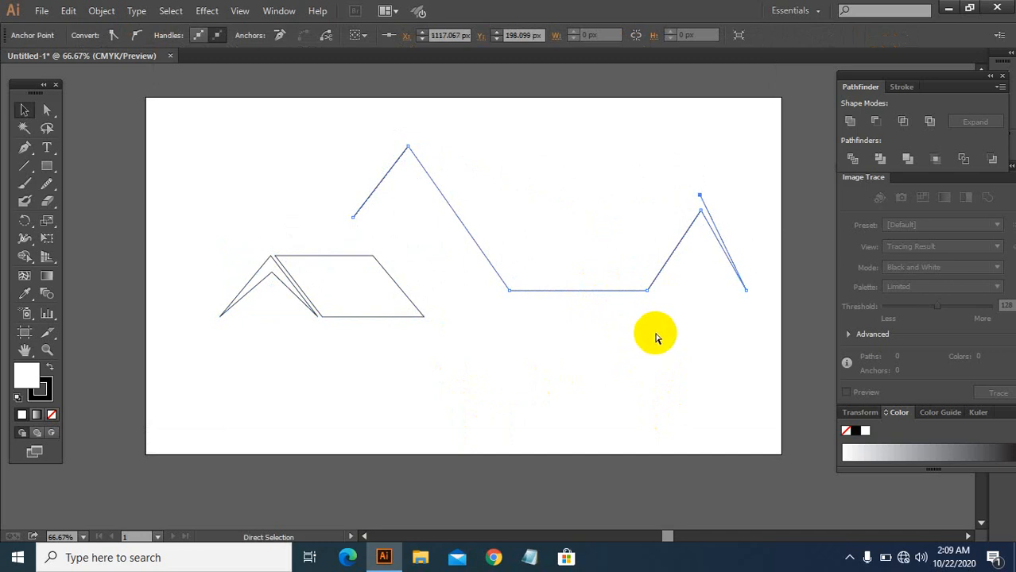
{"action": "key", "text": "ctrl+z"}
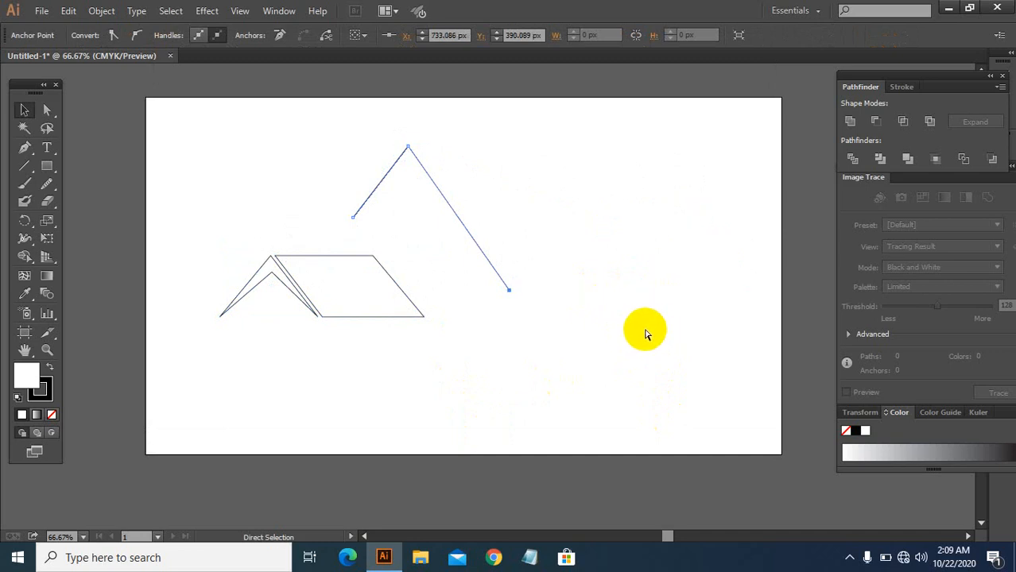
{"action": "key", "text": "ctrl+z"}
Step: Resume the Pen path at the tall peak, running down to a valley floor, across, up a smaller peak and down
{"action": "left_click", "coordinate": [23, 147]}
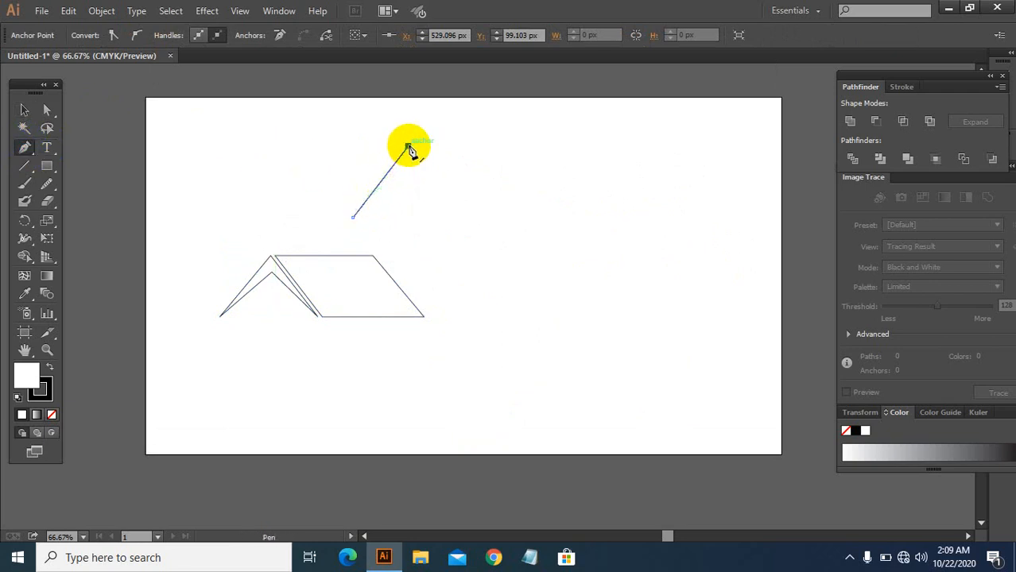
{"action": "left_click", "coordinate": [17, 144]}
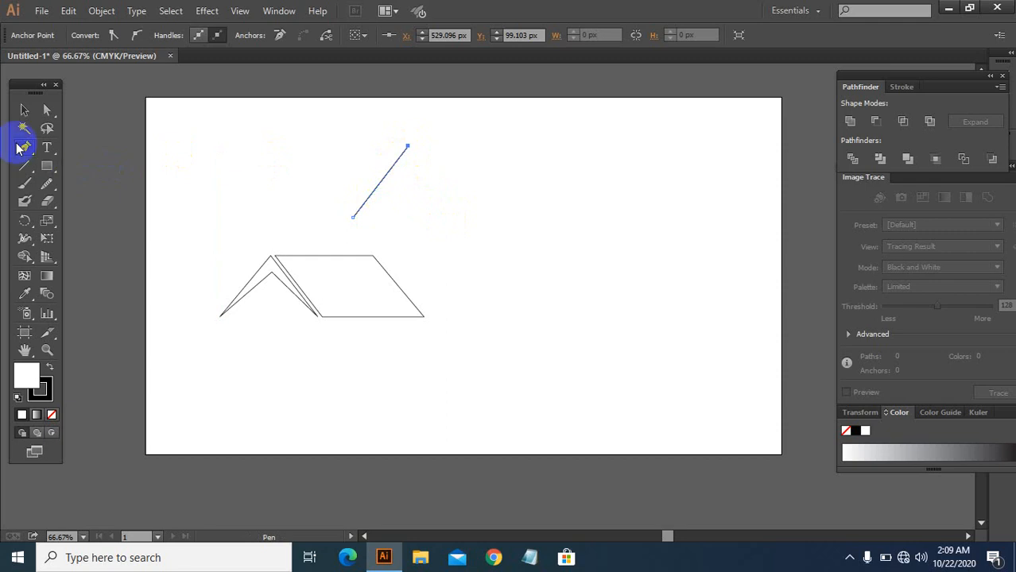
{"action": "left_click", "coordinate": [408, 148]}
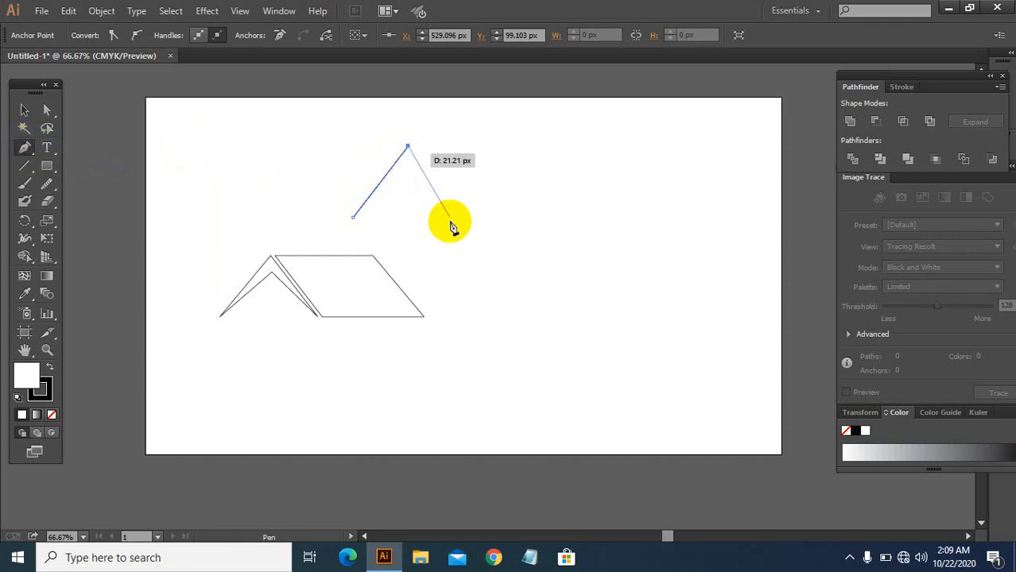
{"action": "left_click", "coordinate": [470, 256]}
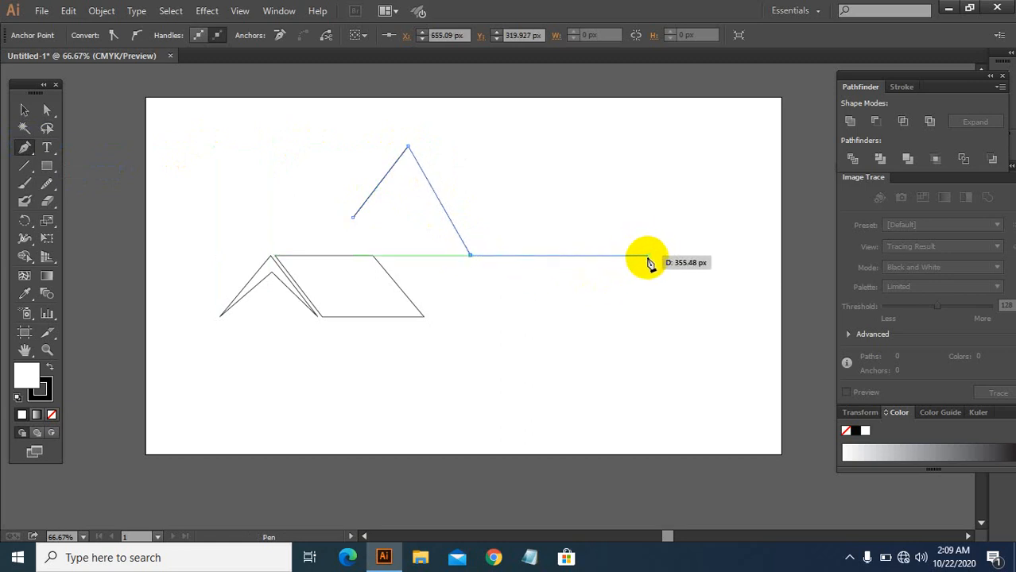
{"action": "left_click", "coordinate": [694, 181]}
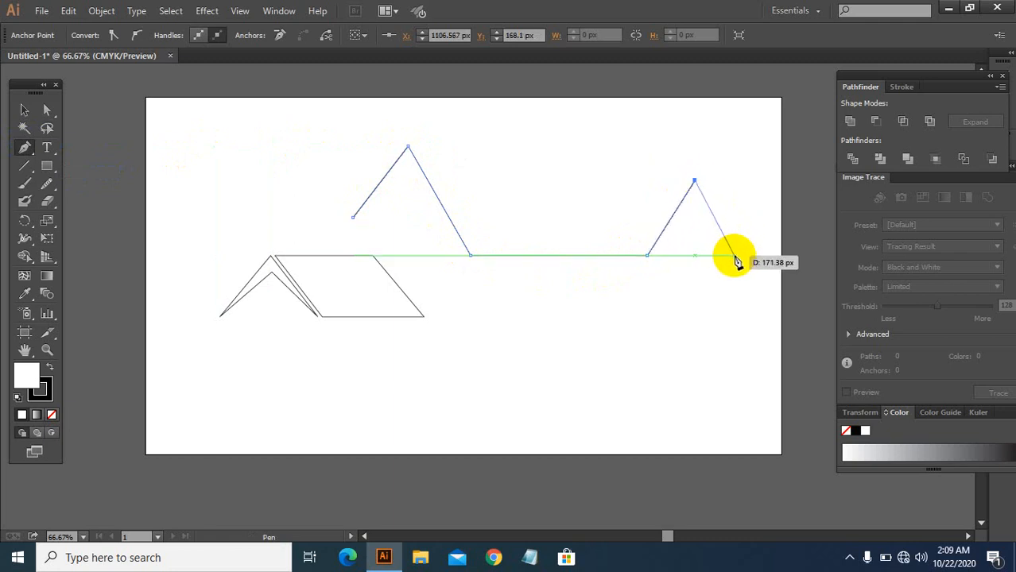
{"action": "left_click", "coordinate": [734, 255]}
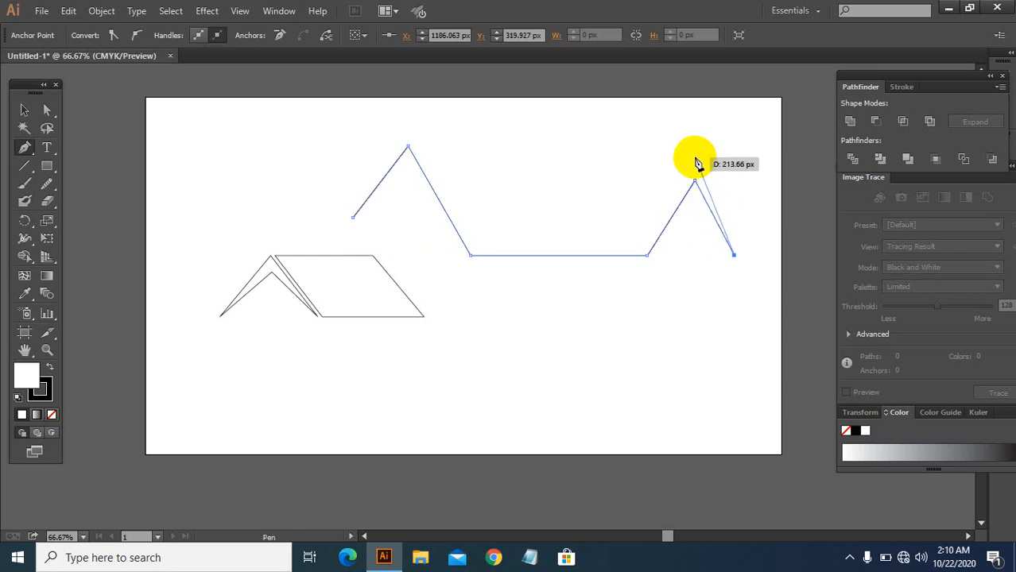
Step: Continue the path above the smaller peak, left with a small chimney notch, over the tall peak and back to the start point
{"action": "left_click", "coordinate": [694, 157]}
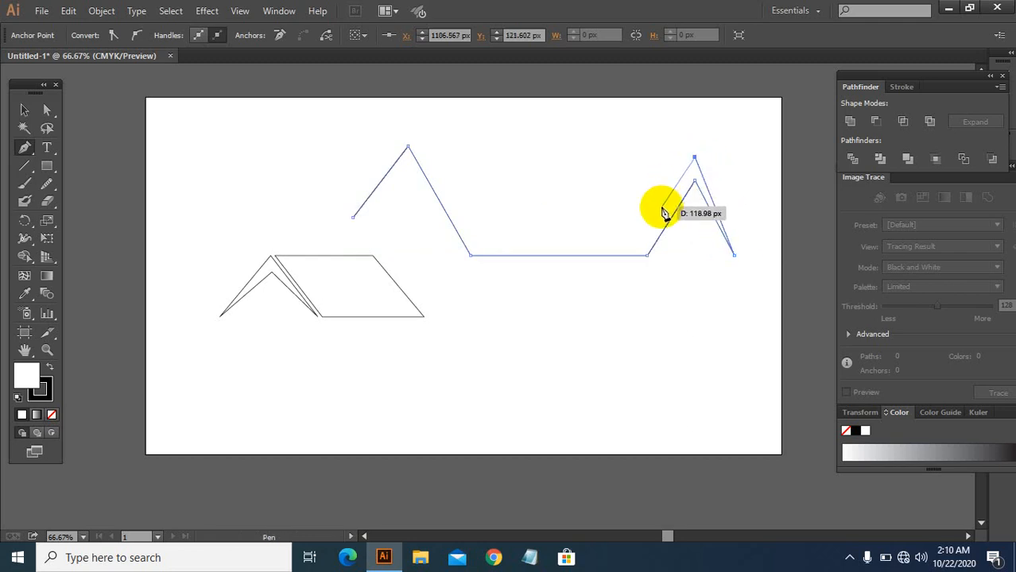
{"action": "left_click", "coordinate": [601, 192]}
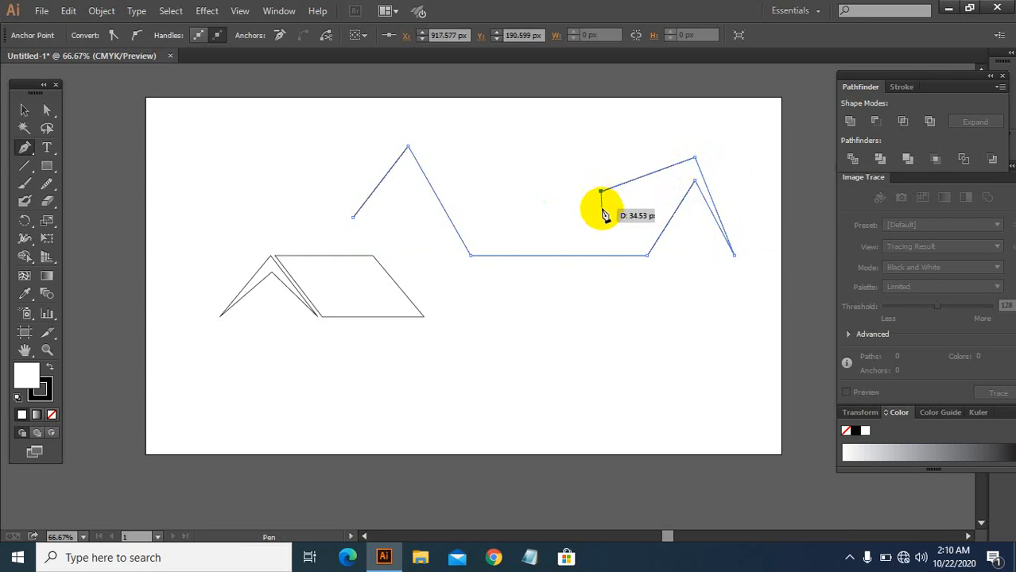
{"action": "left_click_drag", "start_coordinate": [602, 217], "coordinate": [588, 193]}
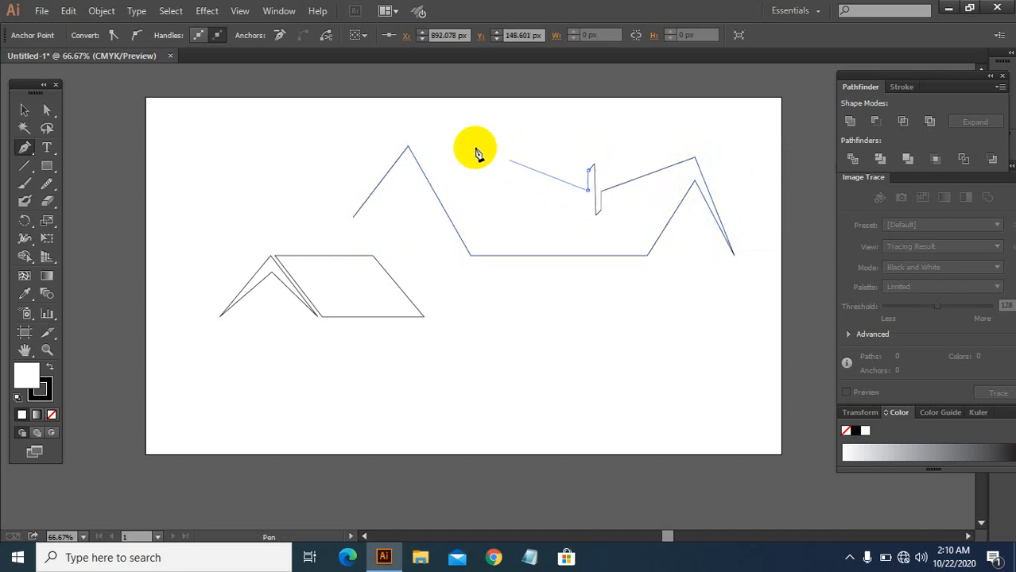
{"action": "left_click", "coordinate": [405, 135]}
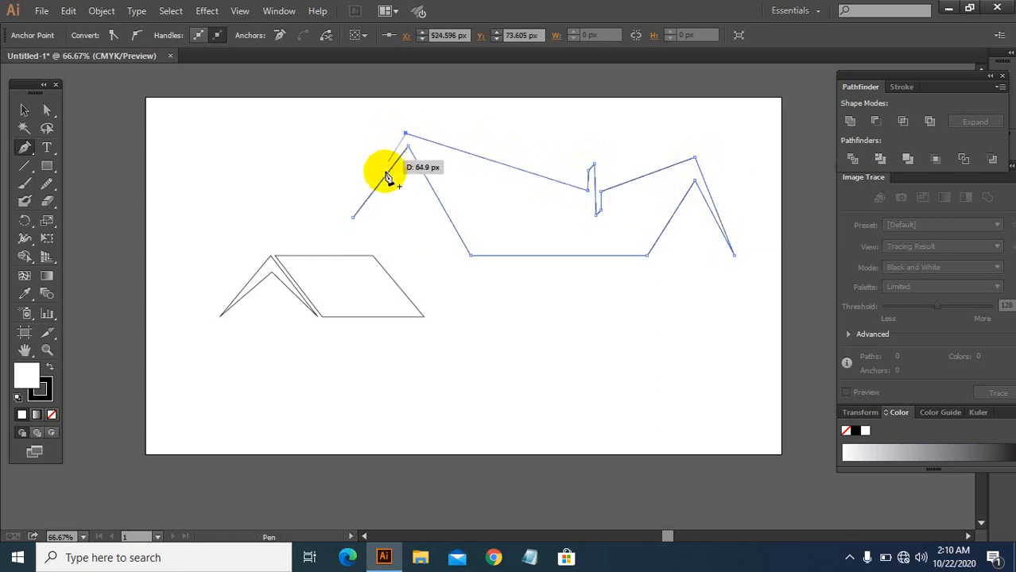
{"action": "left_click", "coordinate": [352, 215]}
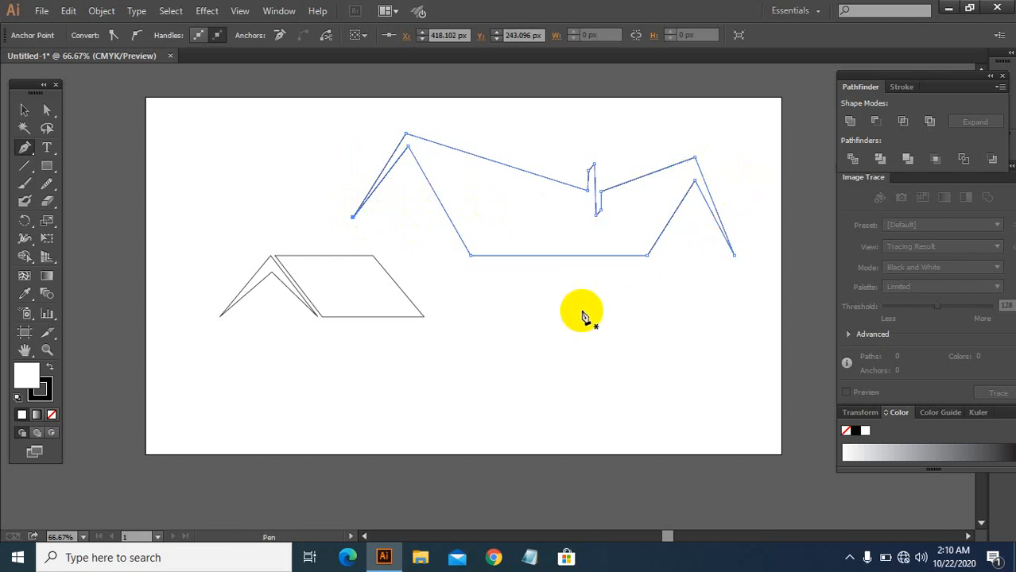
Step: Select the mountain outline and nudge it slightly downward on the artboard
{"action": "left_click", "coordinate": [24, 107]}
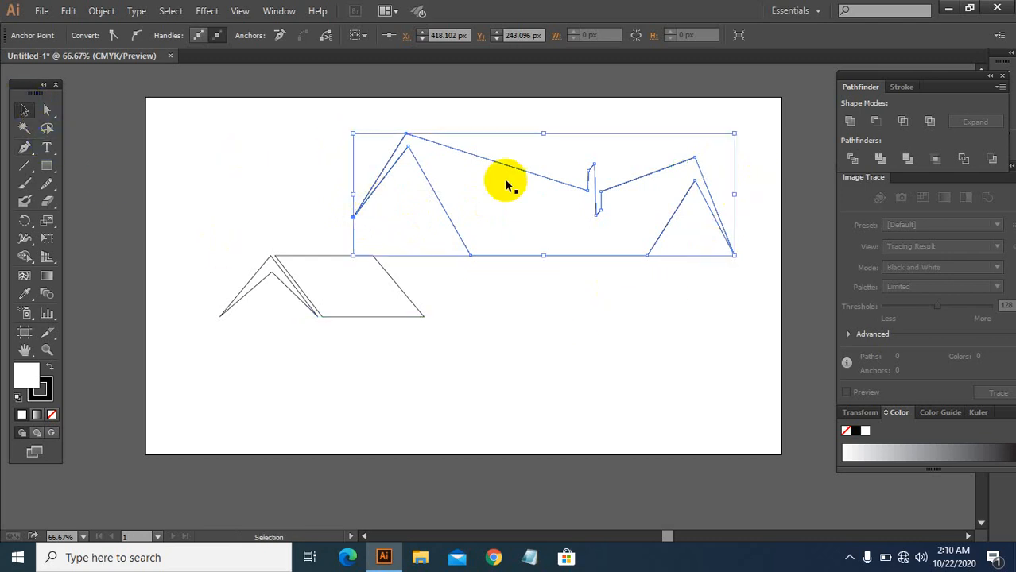
{"action": "left_click_drag", "start_coordinate": [538, 179], "coordinate": [535, 192]}
{"action": "left_click", "coordinate": [558, 337]}
{"action": "scroll", "coordinate": [542, 294], "scroll_direction": "down", "scroll_amount": 1}
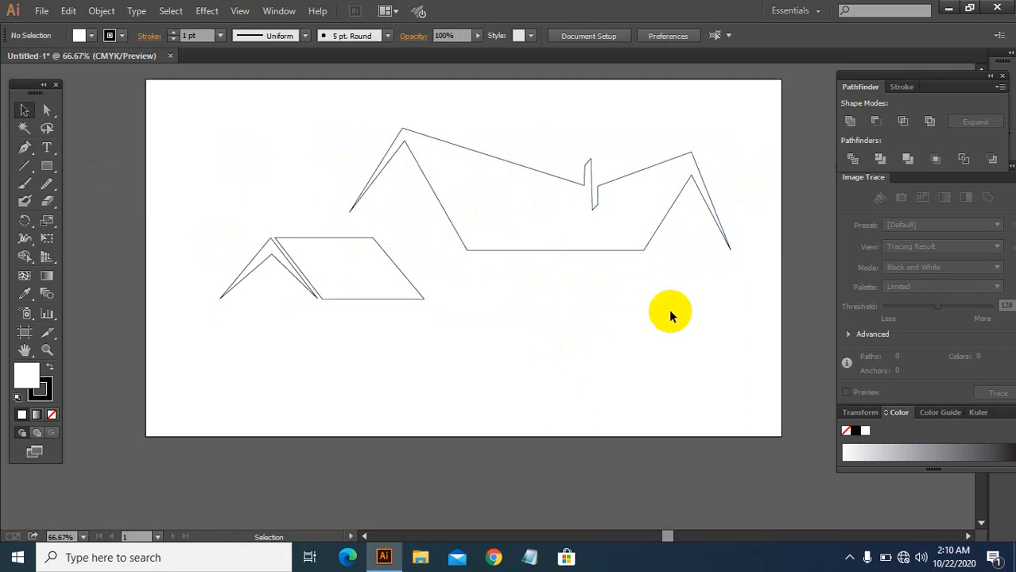
Step: Draw a rectangle about 126 × 153 px in the artboard's upper-left corner
{"action": "left_click", "coordinate": [47, 166]}
{"action": "mouse_move", "coordinate": [194, 113]}
{"action": "left_mouse_down"}
{"action": "mouse_move", "coordinate": [225, 167]}
{"action": "mouse_move", "coordinate": [251, 175]}
{"action": "mouse_move", "coordinate": [242, 186]}
{"action": "mouse_move", "coordinate": [256, 189]}
{"action": "left_mouse_up"}
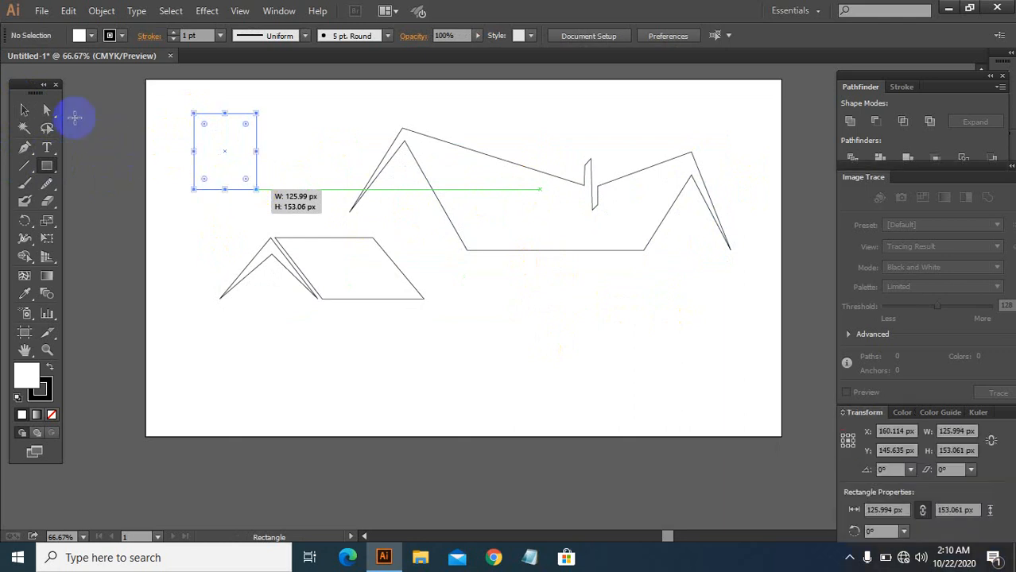
Step: Round the rectangle's corners to a radius of 39.75 px and reselect it
{"action": "left_click", "coordinate": [47, 110]}
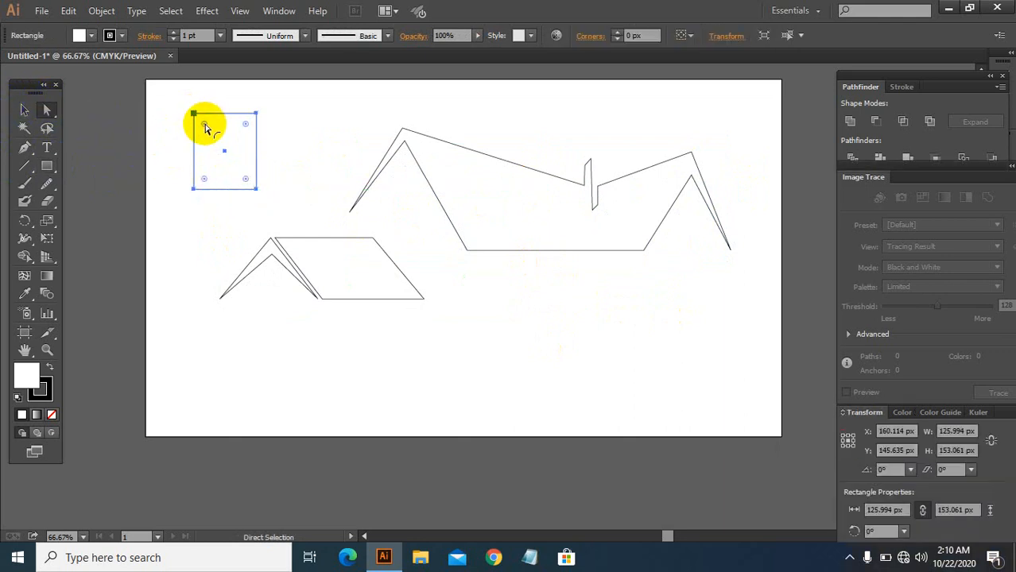
{"action": "key", "text": "v"}
{"action": "mouse_move", "coordinate": [245, 127]}
{"action": "left_mouse_down"}
{"action": "mouse_move", "coordinate": [243, 135]}
{"action": "mouse_move", "coordinate": [256, 114]}
{"action": "left_mouse_up"}
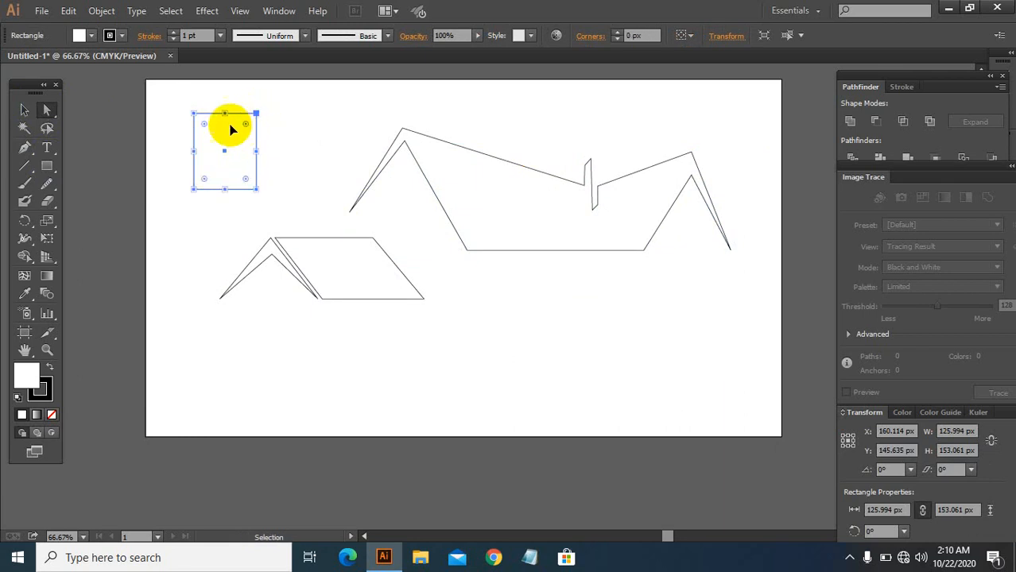
{"action": "mouse_move", "coordinate": [247, 127]}
{"action": "left_mouse_down"}
{"action": "mouse_move", "coordinate": [242, 136]}
{"action": "mouse_move", "coordinate": [254, 109]}
{"action": "mouse_move", "coordinate": [233, 151]}
{"action": "mouse_move", "coordinate": [244, 145]}
{"action": "left_mouse_up"}
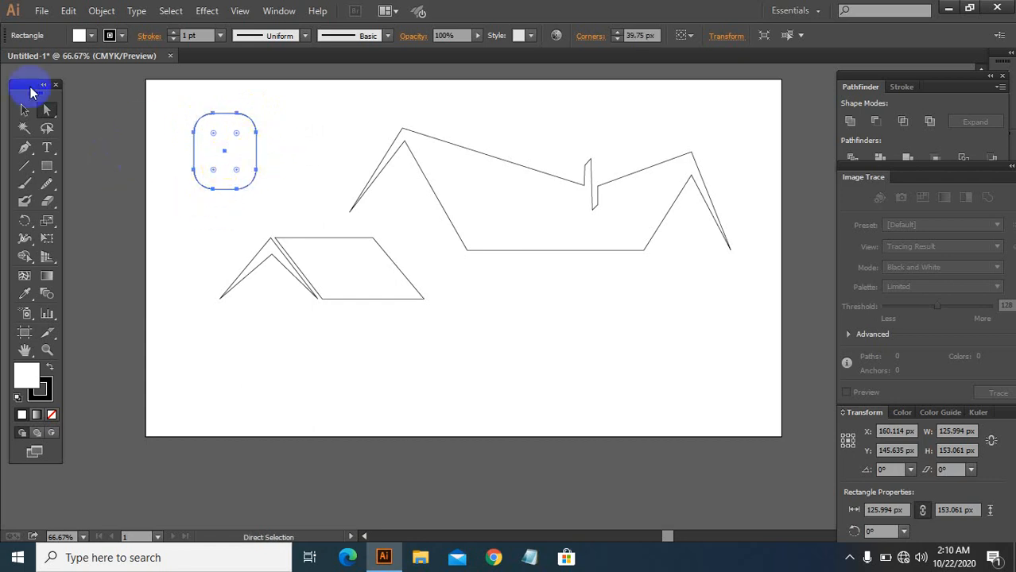
{"action": "left_click", "coordinate": [23, 111]}
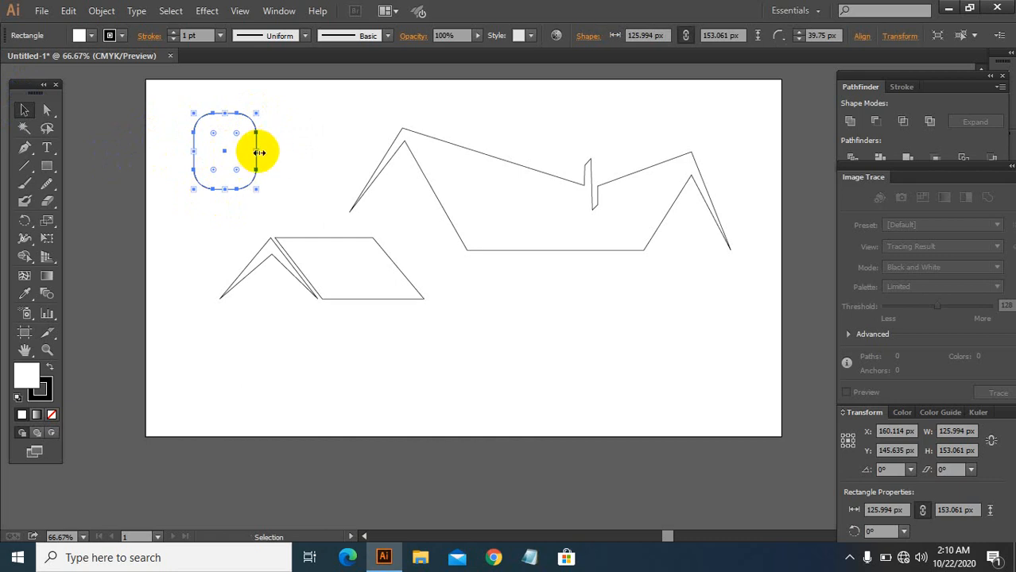
Step: Narrow the rounded rectangle to about 108 px wide and draw a horizontal line about 192 px long across its middle
{"action": "left_click_drag", "start_coordinate": [252, 150], "coordinate": [248, 151]}
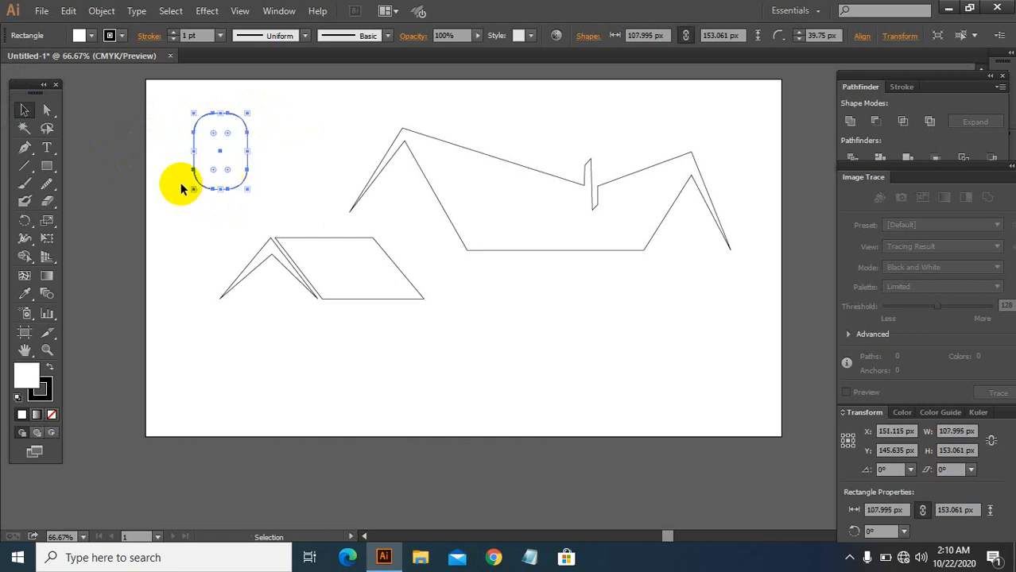
{"action": "left_click", "coordinate": [24, 169]}
{"action": "mouse_move", "coordinate": [178, 175]}
{"action": "left_mouse_down"}
{"action": "mouse_move", "coordinate": [181, 164]}
{"action": "mouse_move", "coordinate": [269, 165]}
{"action": "left_mouse_up"}
{"action": "key", "text": "ctrl+z"}
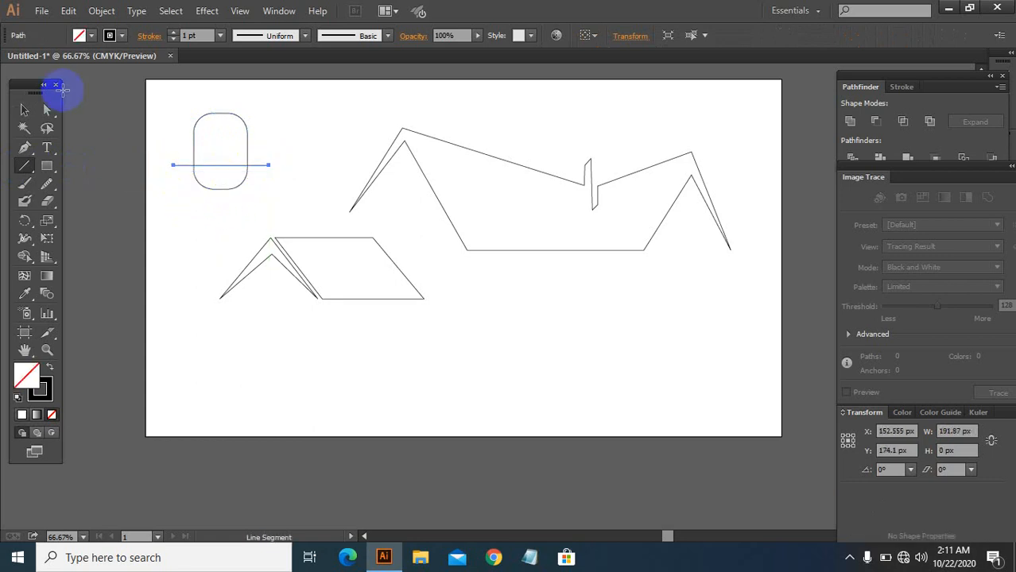
Step: Select the rounded rectangle and the line together and expand them with fill and stroke
{"action": "left_click", "coordinate": [27, 111]}
{"action": "left_click_drag", "start_coordinate": [181, 125], "coordinate": [254, 194]}
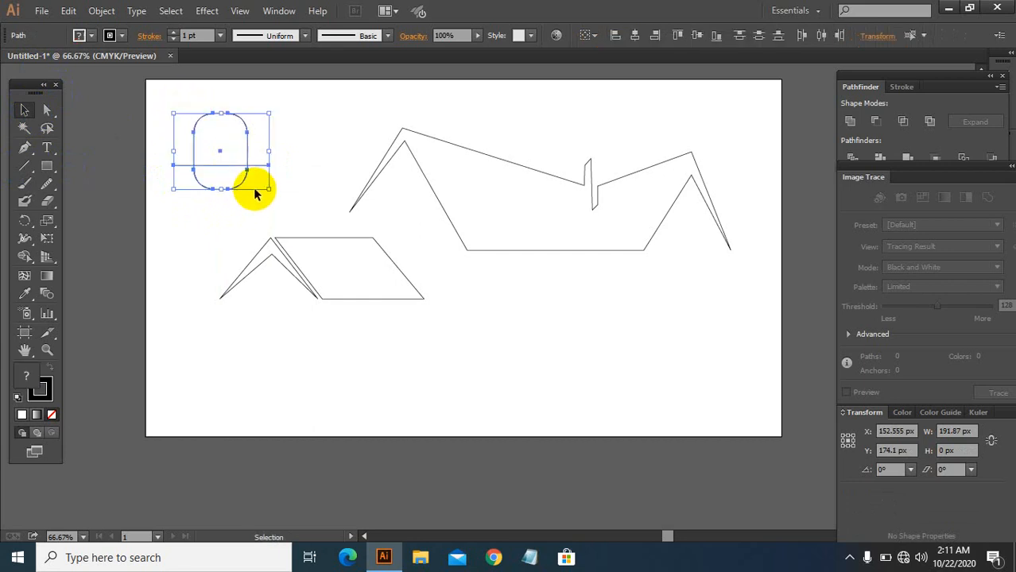
{"action": "left_click", "coordinate": [102, 11]}
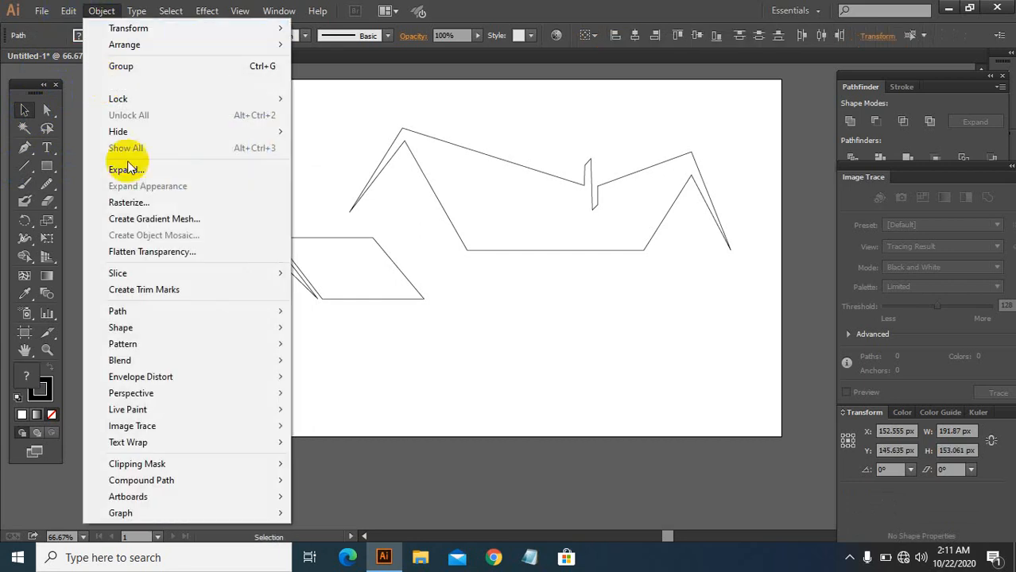
{"action": "left_click", "coordinate": [129, 168]}
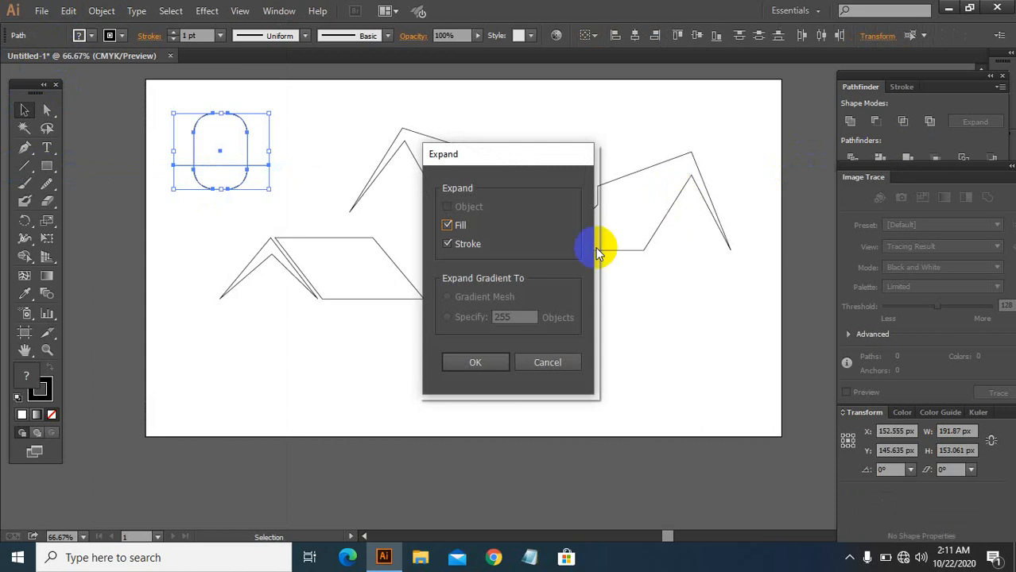
{"action": "left_click", "coordinate": [476, 363]}
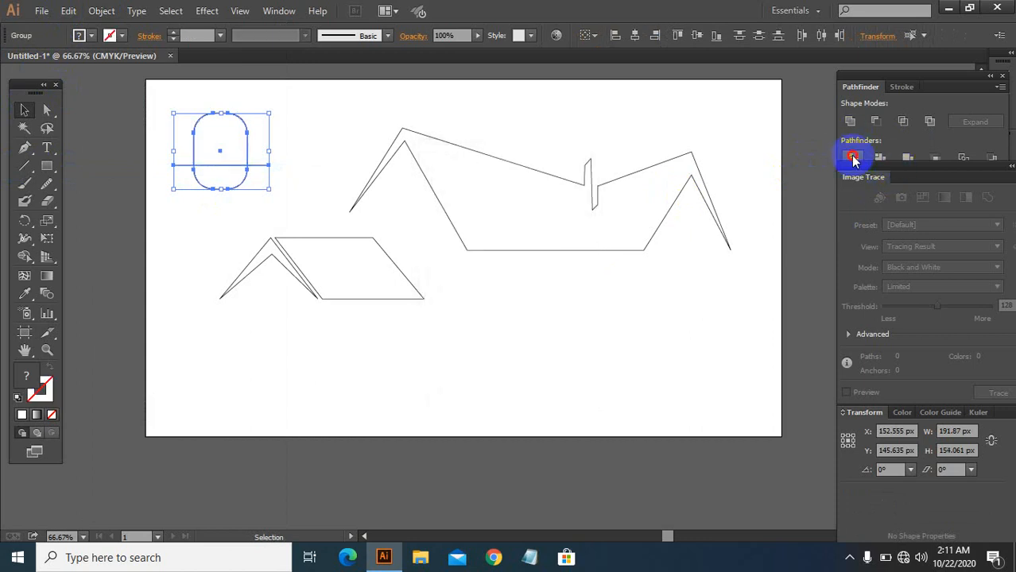
Step: Divide the rounded rectangle with the line using Pathfinder and ungroup the resulting pieces
{"action": "left_click", "coordinate": [853, 160]}
{"action": "right_click", "coordinate": [215, 144]}
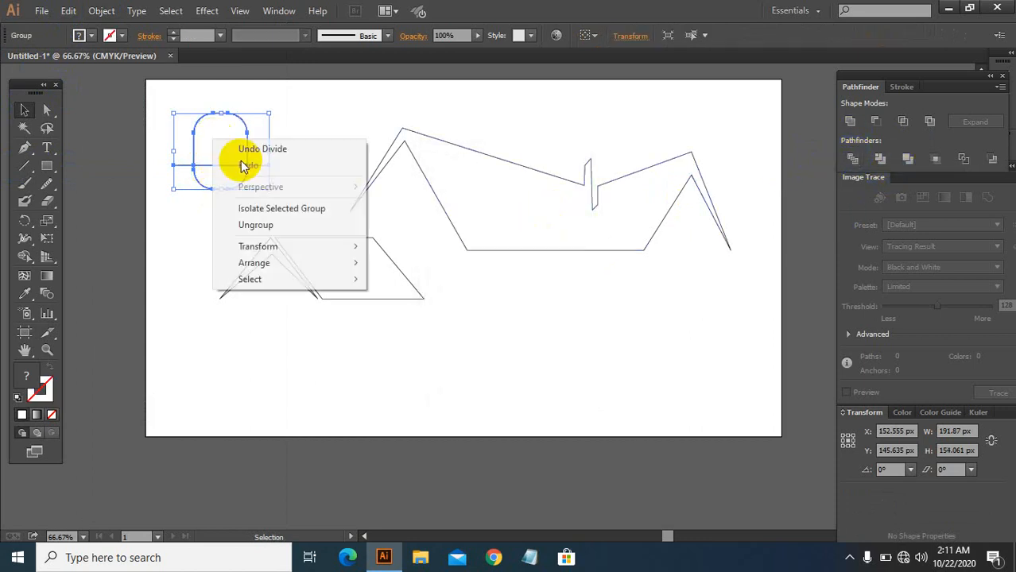
{"action": "left_click", "coordinate": [268, 225]}
Step: Delete the two protruding line ends and the lower half of the divided rectangle, leaving the arch
{"action": "left_click_drag", "start_coordinate": [164, 157], "coordinate": [191, 197]}
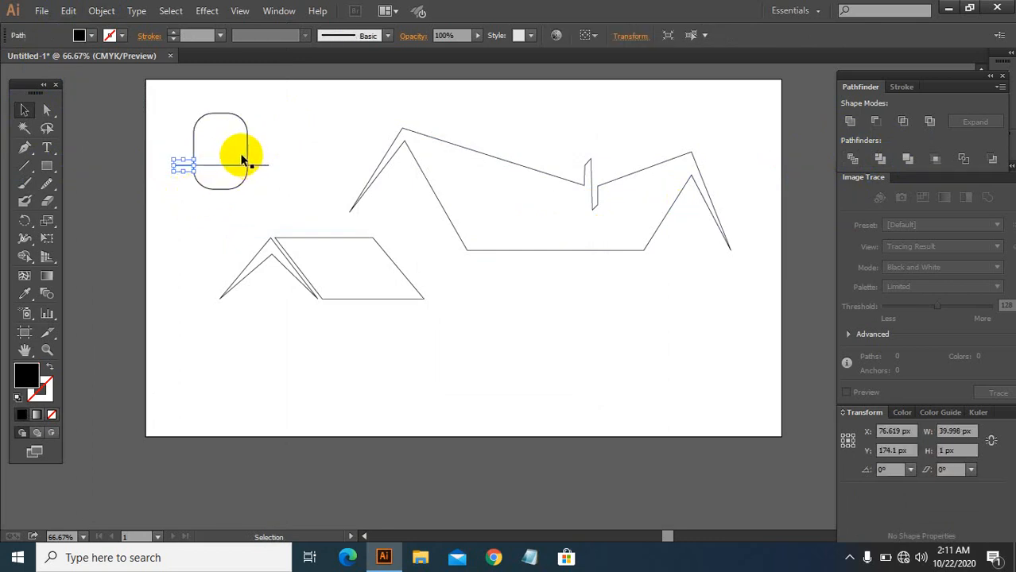
{"action": "key", "text": "Delete"}
{"action": "mouse_move", "coordinate": [265, 167]}
{"action": "left_mouse_down"}
{"action": "mouse_move", "coordinate": [226, 186]}
{"action": "mouse_move", "coordinate": [255, 183]}
{"action": "left_mouse_up"}
{"action": "key", "text": "Delete"}
{"action": "left_click_drag", "start_coordinate": [179, 170], "coordinate": [255, 190]}
{"action": "key", "text": "Delete"}
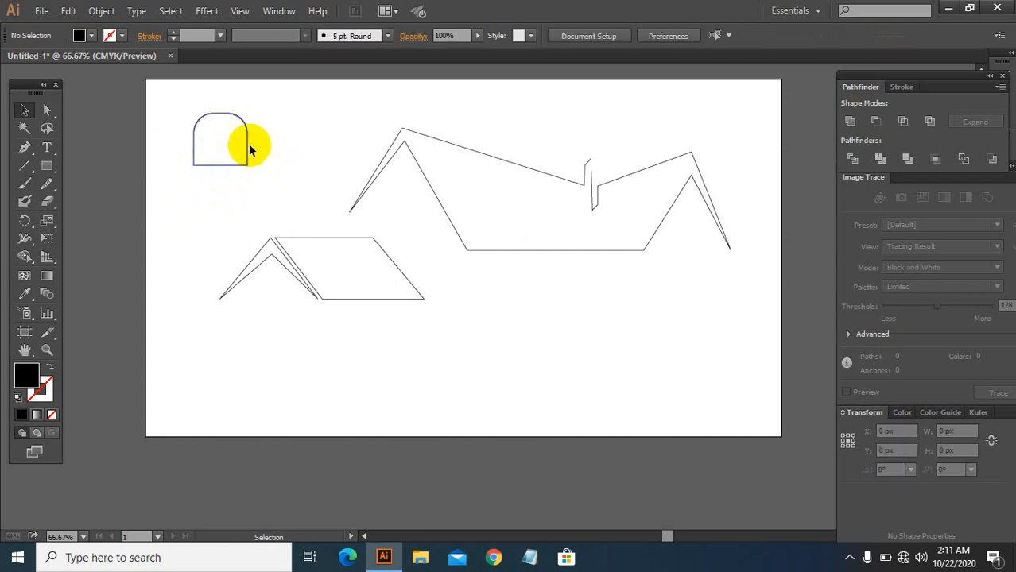
Step: Lengthen the arch shape's straight sides downward
{"action": "left_click_drag", "start_coordinate": [176, 119], "coordinate": [254, 179]}
{"action": "left_click", "coordinate": [127, 150]}
{"action": "left_click", "coordinate": [31, 165]}
Step: Draw a vertical and a horizontal line crossing through the middle of the arch shape
{"action": "mouse_move", "coordinate": [221, 145]}
{"action": "left_mouse_down"}
{"action": "mouse_move", "coordinate": [227, 87]}
{"action": "mouse_move", "coordinate": [216, 138]}
{"action": "mouse_move", "coordinate": [225, 216]}
{"action": "left_mouse_up"}
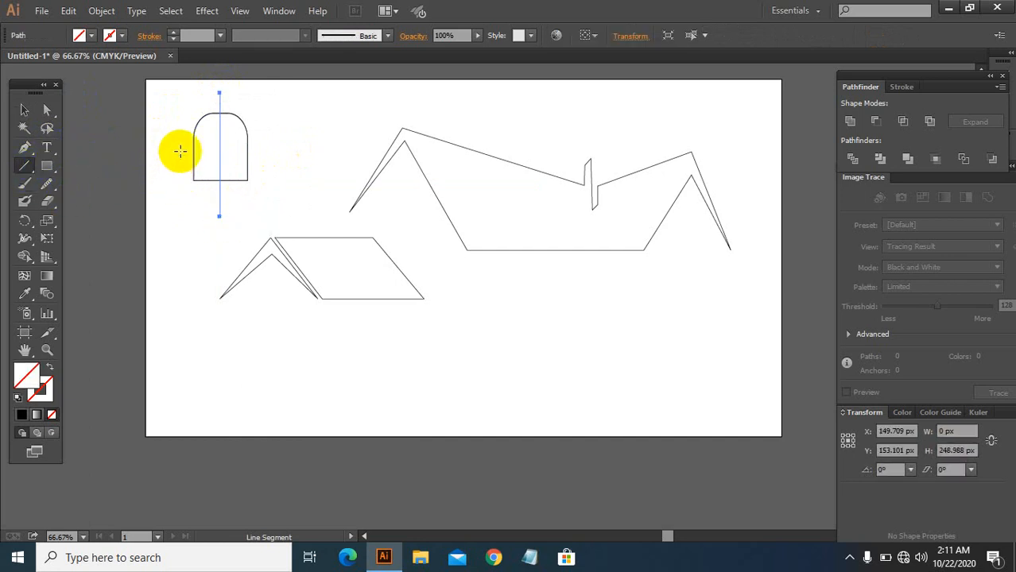
{"action": "left_click_drag", "start_coordinate": [182, 147], "coordinate": [293, 146]}
{"action": "left_click", "coordinate": [24, 109]}
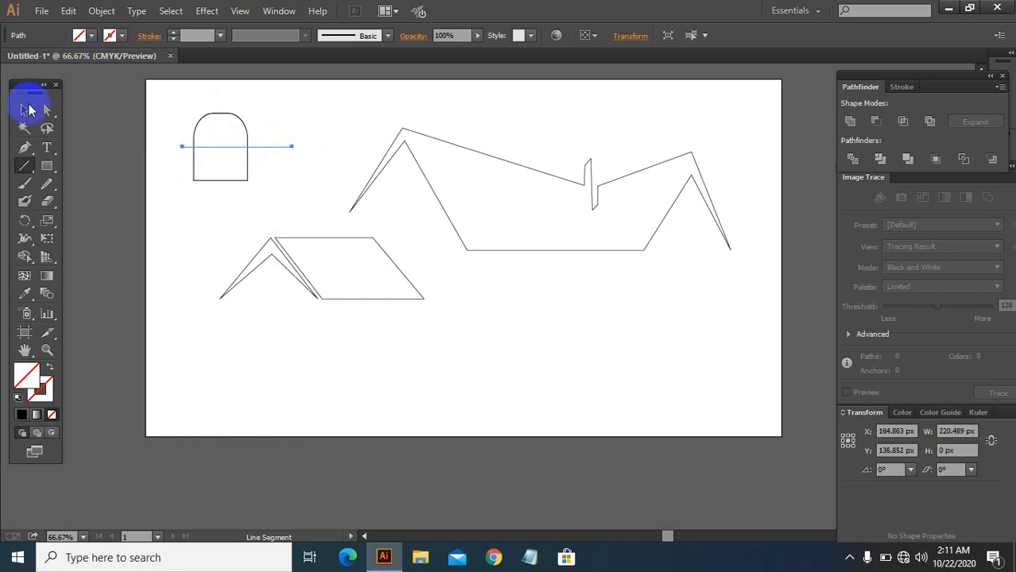
Step: Select the arch and both crossing lines, divide them with Pathfinder, ungroup the pieces and deselect
{"action": "left_click_drag", "start_coordinate": [169, 104], "coordinate": [282, 173]}
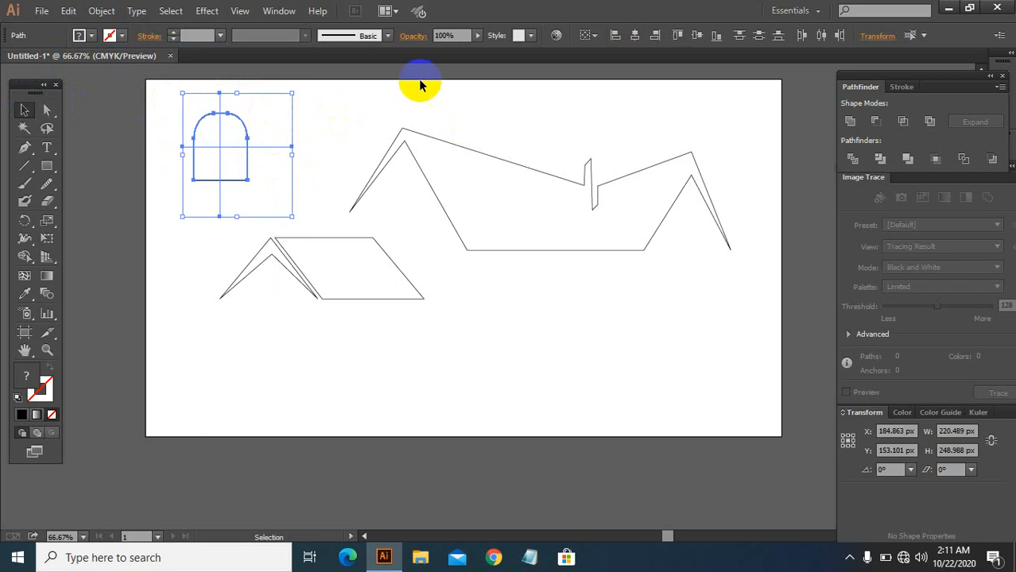
{"action": "left_click", "coordinate": [101, 11]}
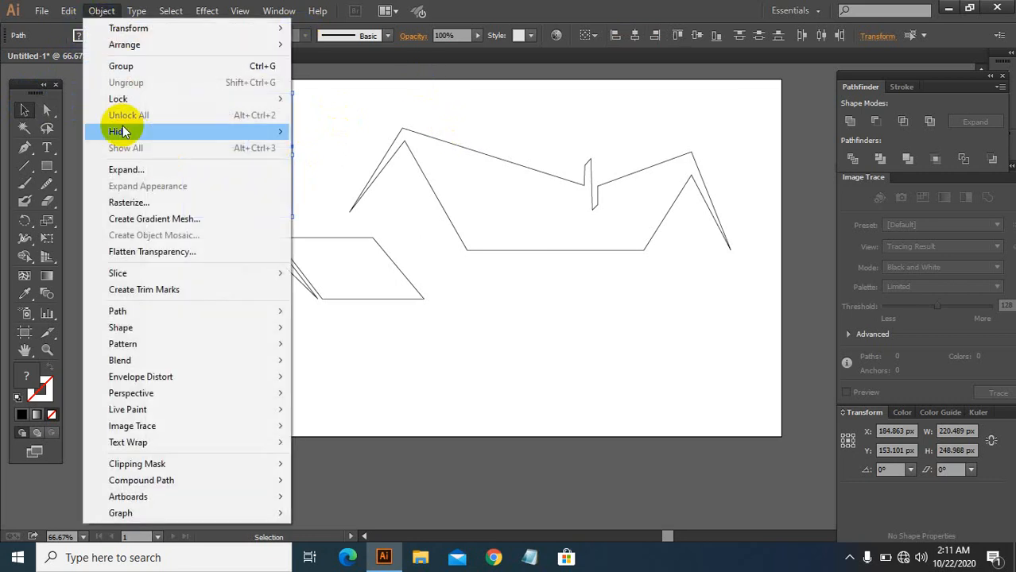
{"action": "left_click", "coordinate": [127, 170]}
{"action": "right_click", "coordinate": [234, 149]}
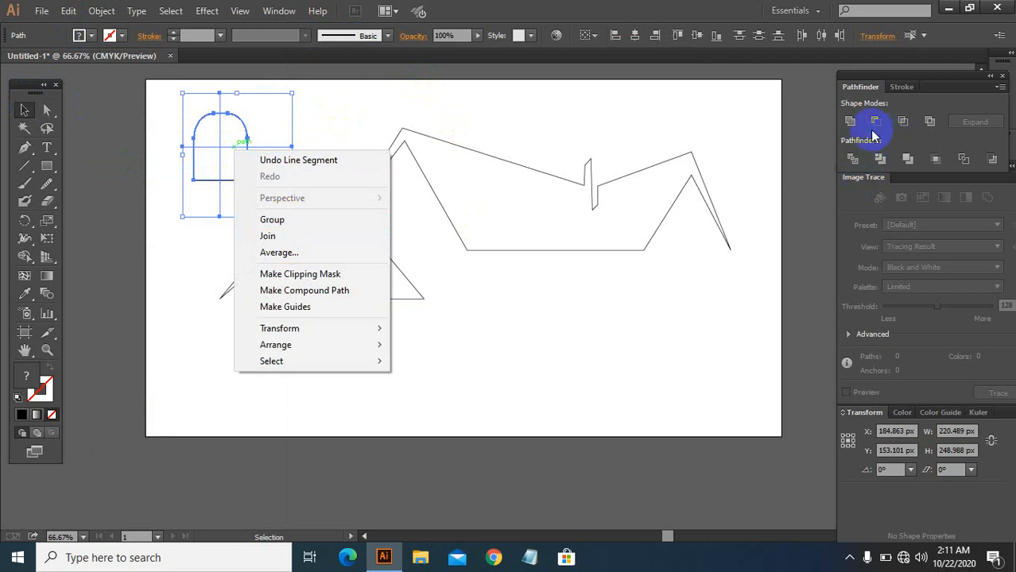
{"action": "left_click", "coordinate": [852, 159]}
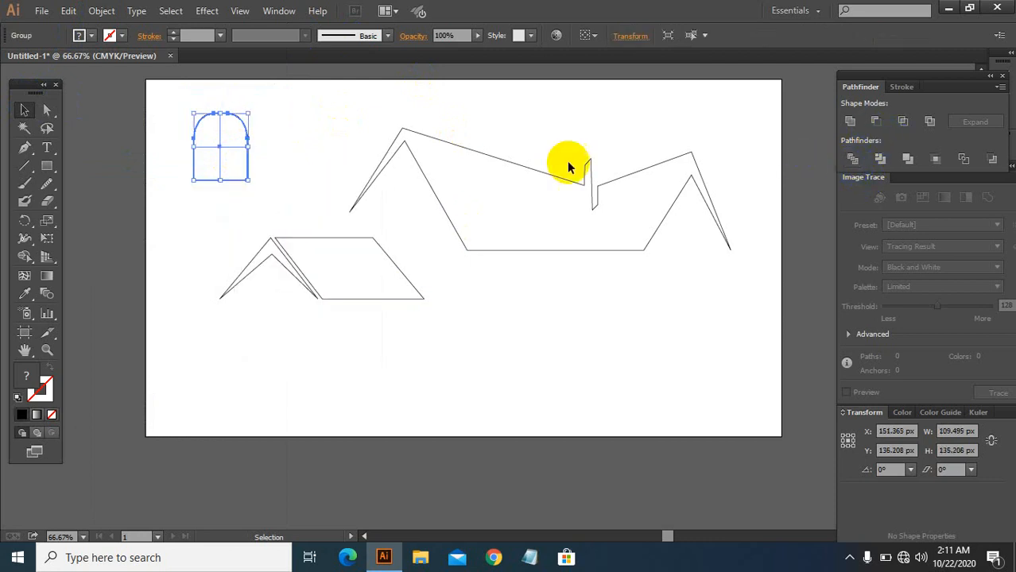
{"action": "right_click", "coordinate": [224, 155]}
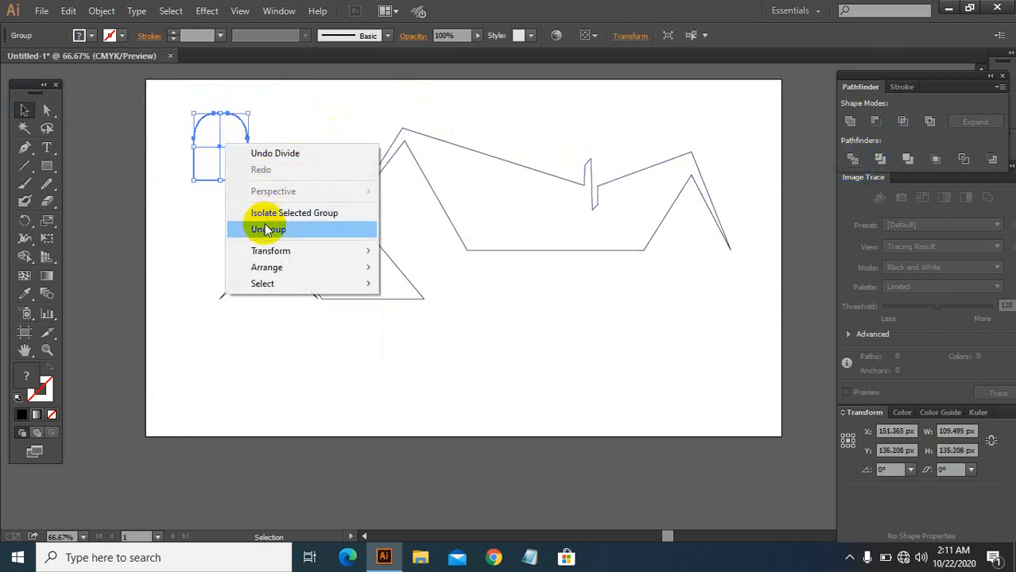
{"action": "left_click", "coordinate": [263, 228]}
{"action": "left_click", "coordinate": [255, 126]}
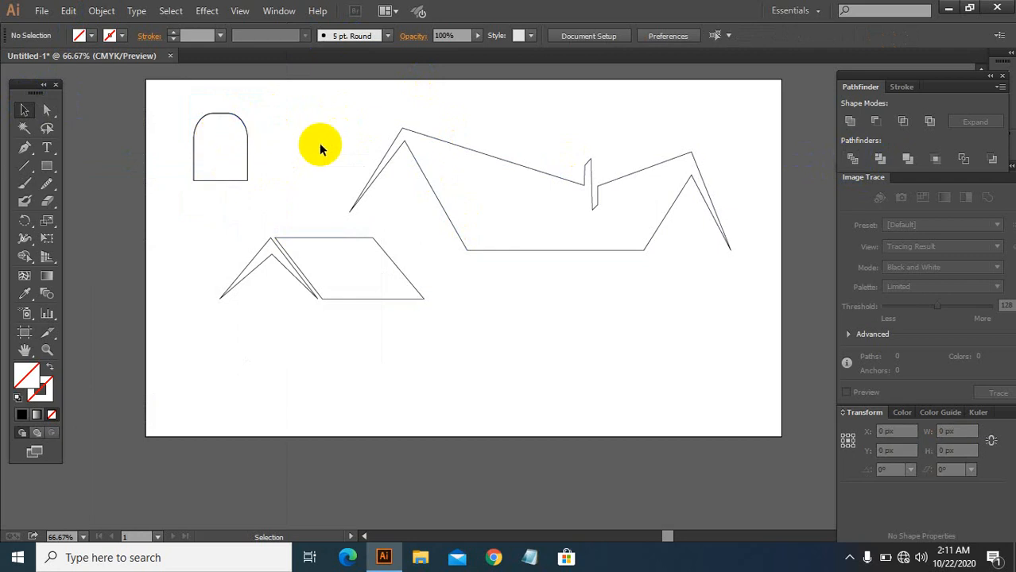
Step: Select all window pieces and increase their stroke weight to 6 pt
{"action": "left_click_drag", "start_coordinate": [175, 101], "coordinate": [265, 202]}
{"action": "key", "text": "a"}
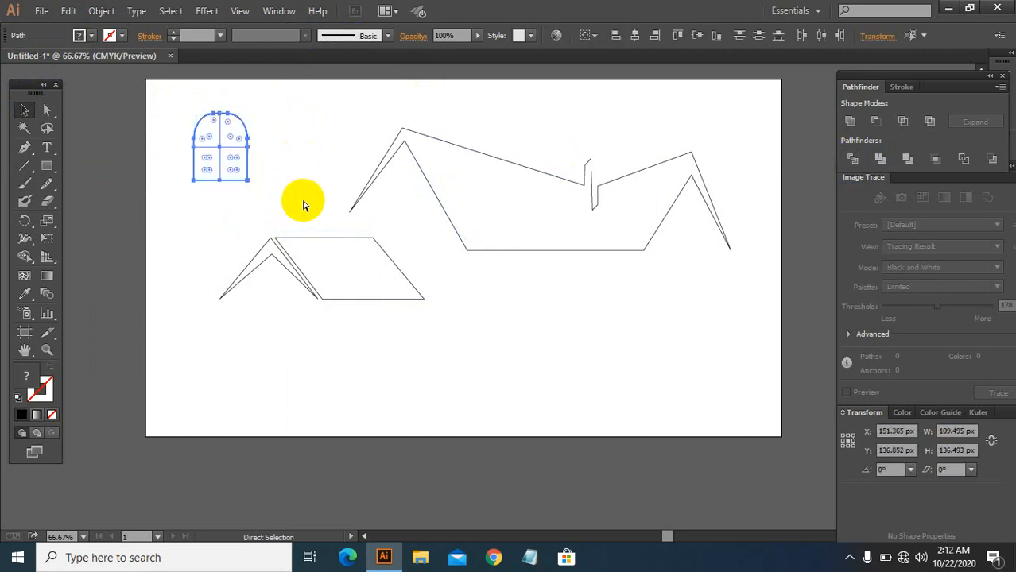
{"action": "left_click", "coordinate": [277, 136]}
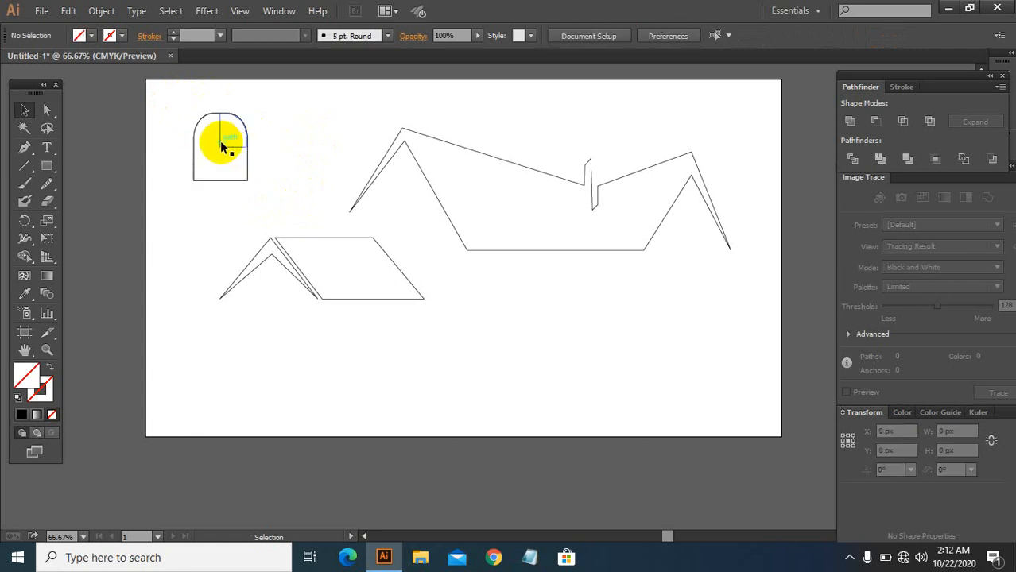
{"action": "left_click", "coordinate": [222, 146]}
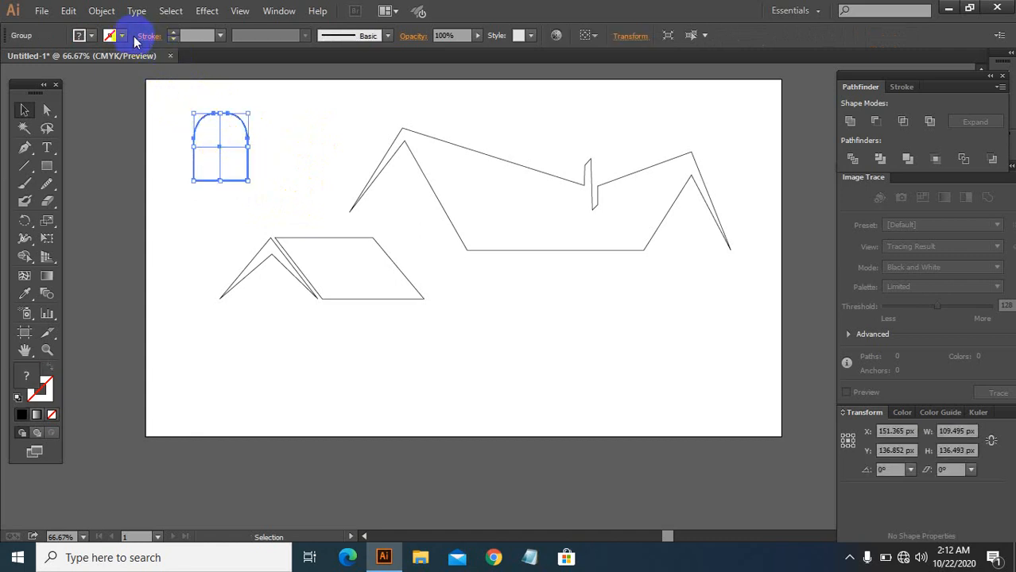
{"action": "left_click", "coordinate": [175, 33]}
{"action": "left_click", "coordinate": [176, 34]}
{"action": "left_click", "coordinate": [316, 129]}
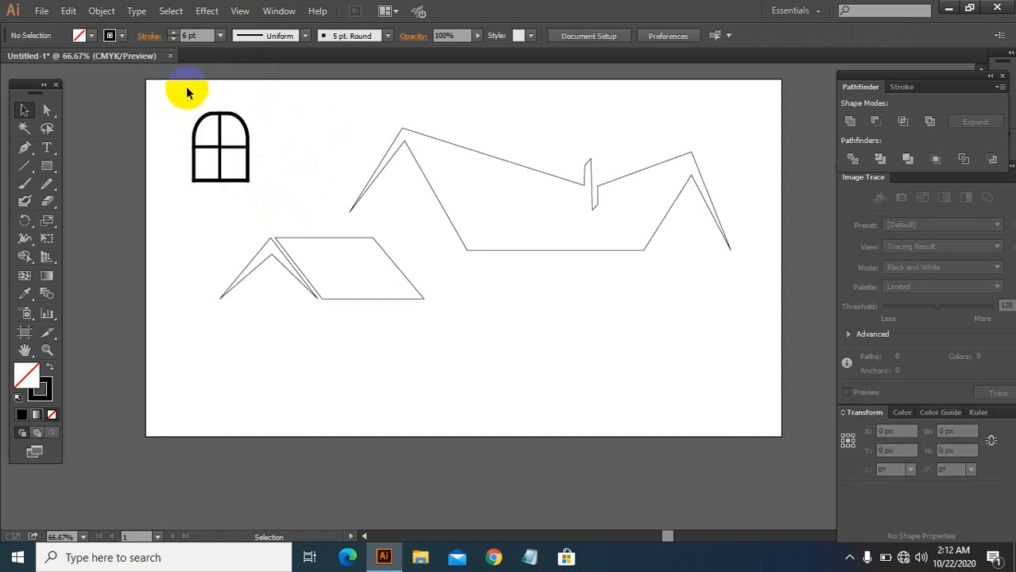
{"action": "left_click", "coordinate": [119, 37]}
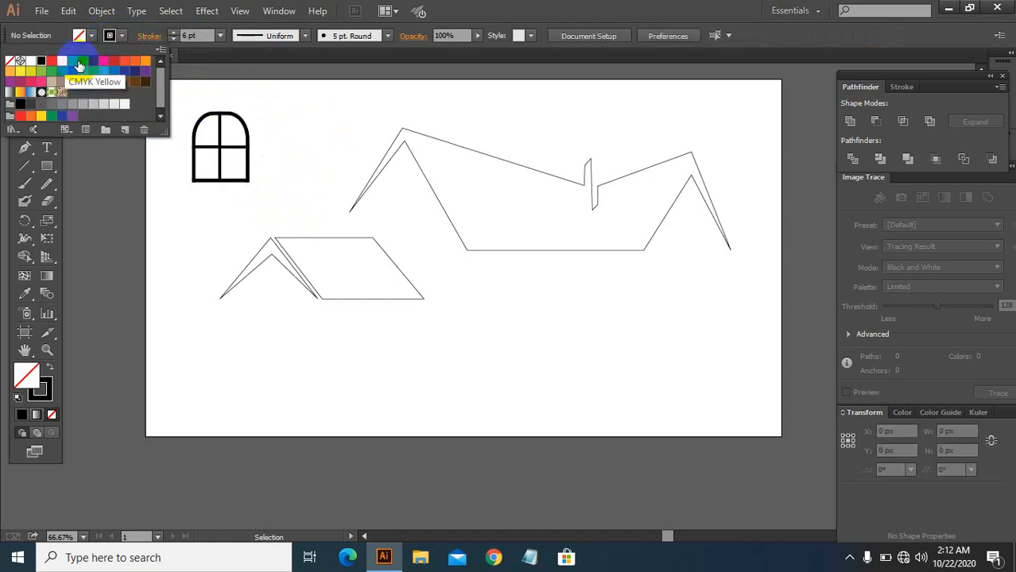
{"action": "left_click", "coordinate": [133, 62]}
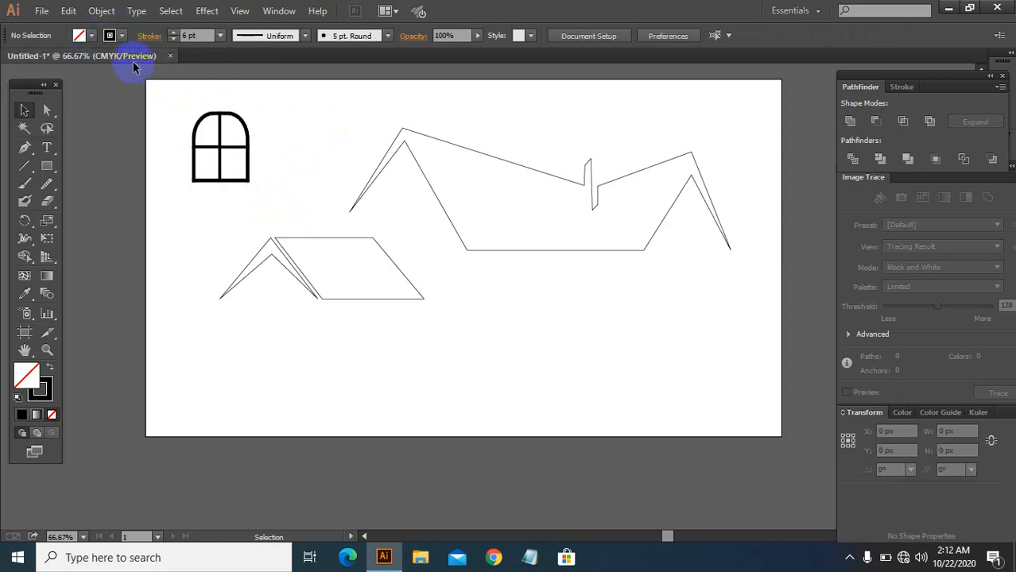
{"action": "left_click", "coordinate": [91, 36]}
{"action": "left_click", "coordinate": [312, 132]}
Step: Fill the window pieces with a brown swatch
{"action": "left_click_drag", "start_coordinate": [160, 103], "coordinate": [282, 183]}
{"action": "left_click", "coordinate": [91, 36]}
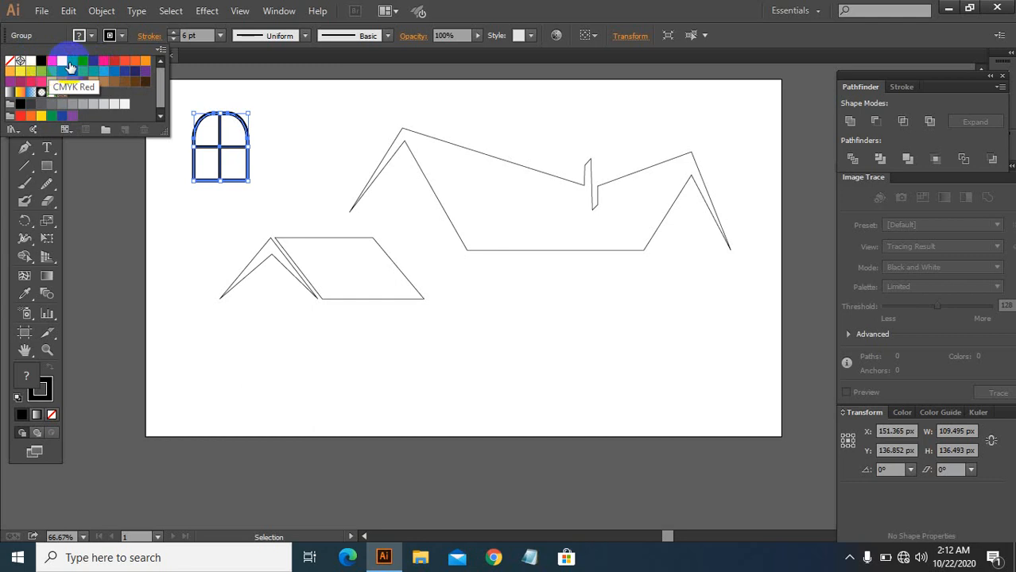
{"action": "left_click", "coordinate": [96, 85]}
{"action": "left_click", "coordinate": [280, 120]}
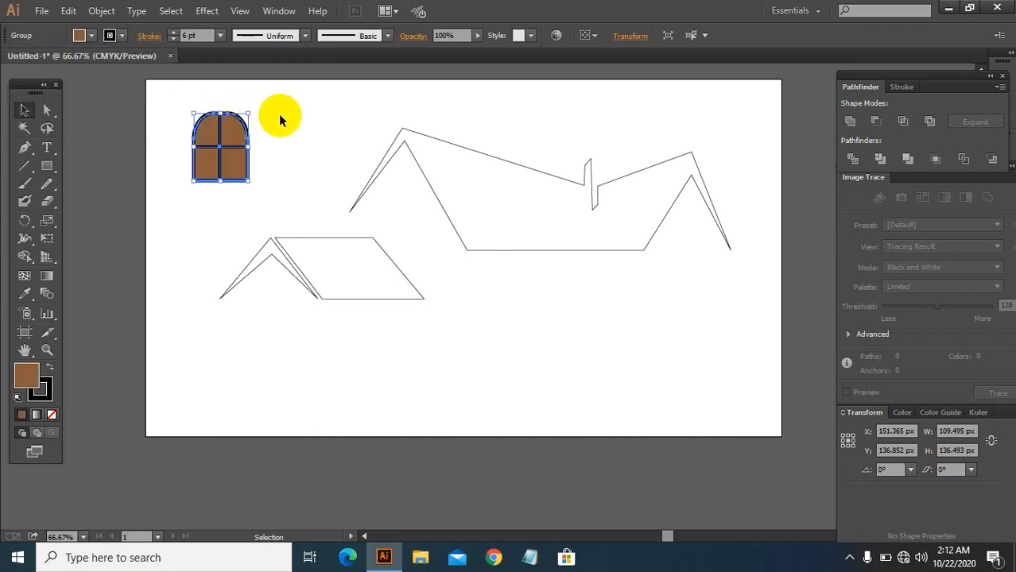
Step: Copy the window and place a smaller copy under the small roof's peak
{"action": "left_click_drag", "start_coordinate": [173, 108], "coordinate": [276, 209]}
{"action": "key", "text": "ctrl+c"}
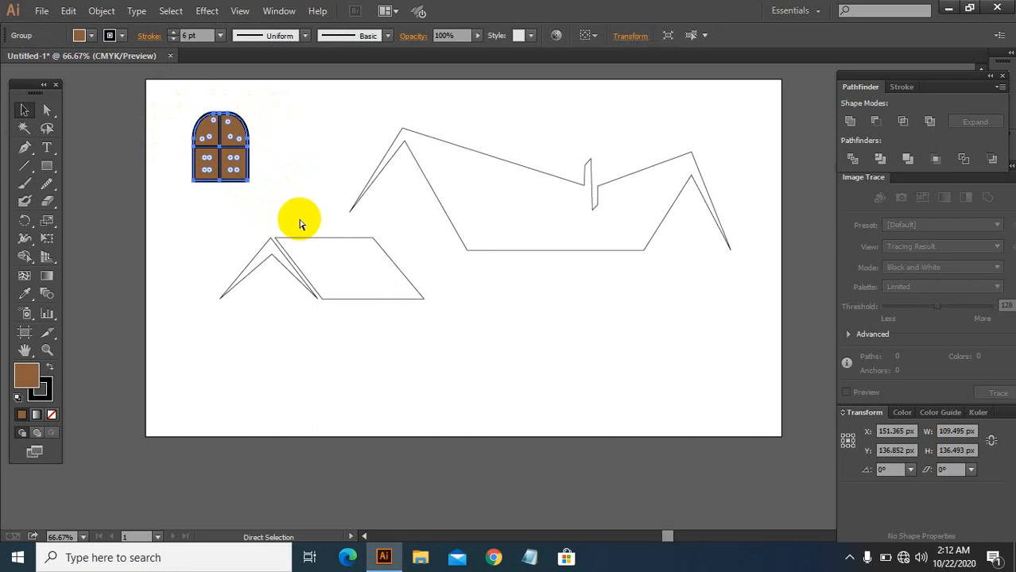
{"action": "key", "text": "ctrl+v"}
{"action": "left_click_drag", "start_coordinate": [494, 284], "coordinate": [272, 286]}
{"action": "left_click", "coordinate": [308, 337]}
Step: Paste another copy of the window and position it, smaller, under the tall mountain-roof peak
{"action": "left_click", "coordinate": [221, 133]}
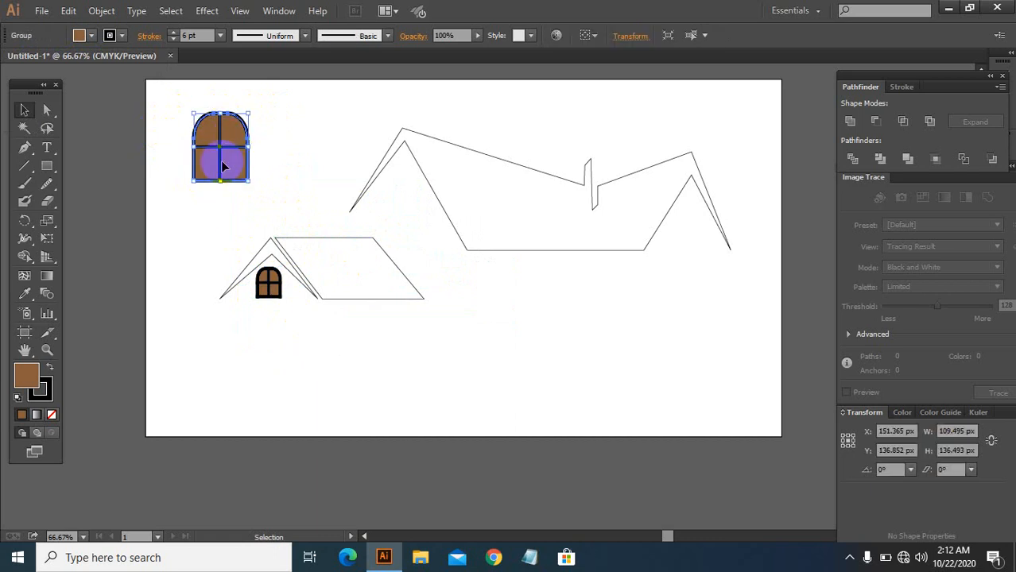
{"action": "key", "text": "ctrl+c"}
{"action": "key", "text": "ctrl+v"}
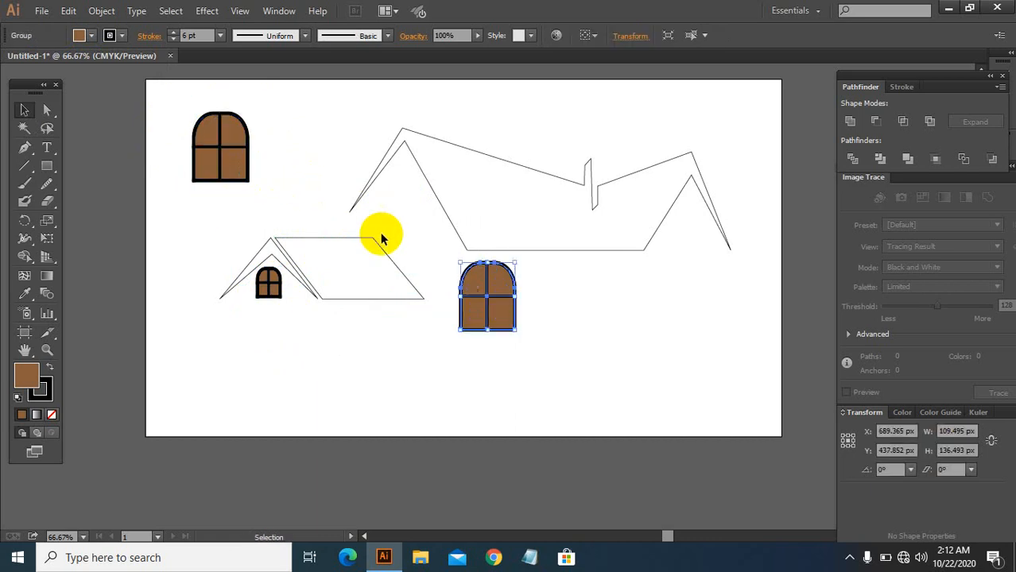
{"action": "left_click_drag", "start_coordinate": [504, 287], "coordinate": [441, 189]}
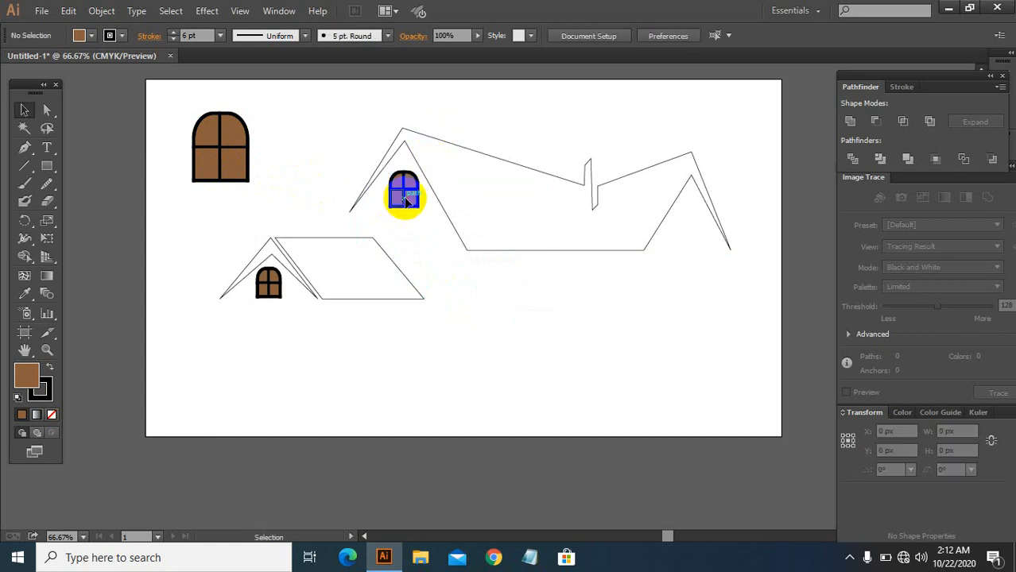
{"action": "key", "text": "Left"}
{"action": "key", "text": "Left"}
{"action": "key", "text": "Left"}
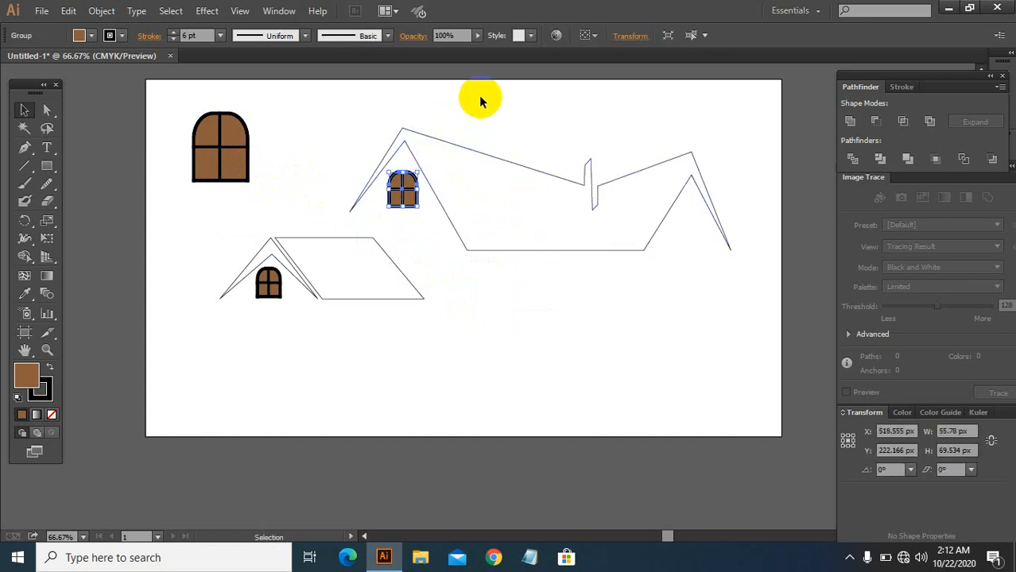
Step: Move the original large window under the right roof peak and shrink it to match the others
{"action": "left_click", "coordinate": [354, 141]}
{"action": "left_click_drag", "start_coordinate": [229, 150], "coordinate": [696, 229]}
{"action": "left_click", "coordinate": [704, 246]}
{"action": "left_click", "coordinate": [694, 228]}
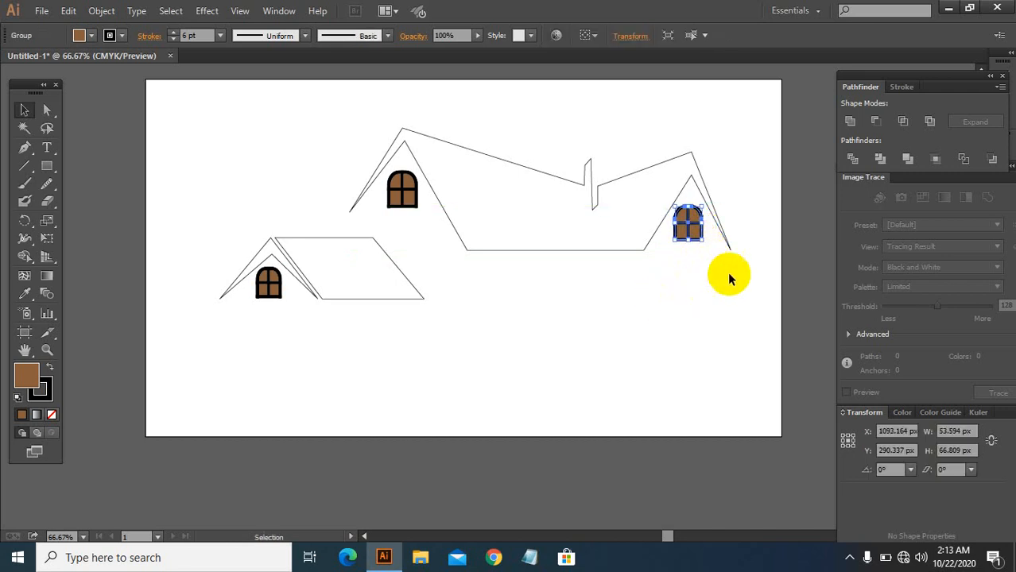
{"action": "left_click", "coordinate": [682, 312]}
Step: Draw a wavy ground curve below the houses with the Pen tool, rising toward the right and dropping at its end
{"action": "scroll", "coordinate": [467, 308], "scroll_direction": "down", "scroll_amount": 2}
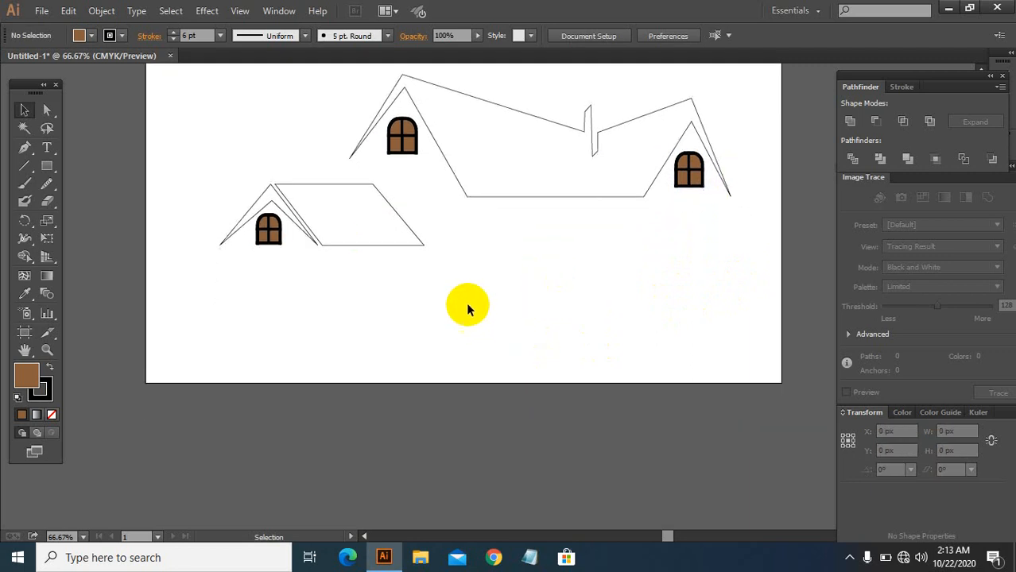
{"action": "left_click", "coordinate": [26, 150]}
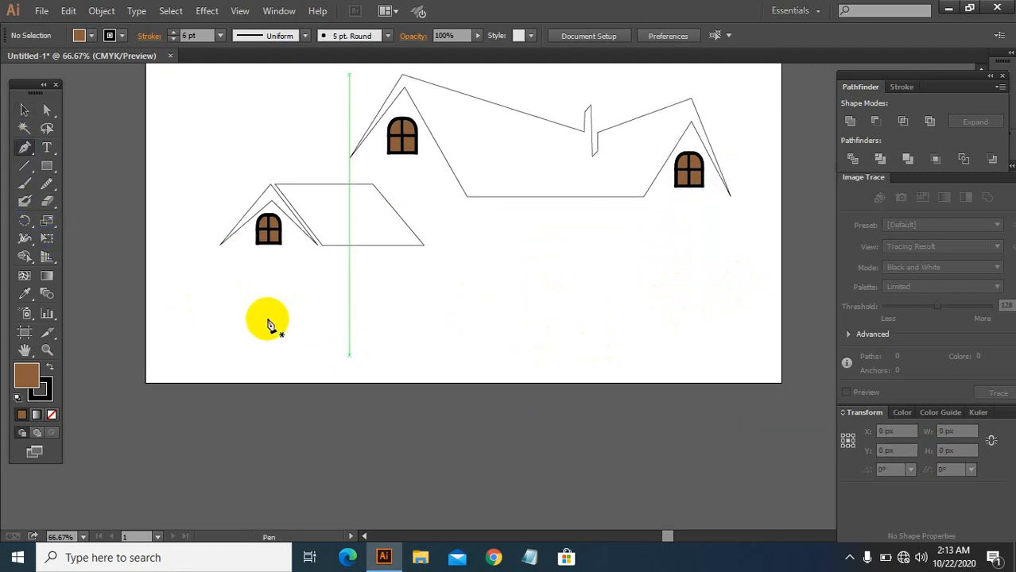
{"action": "left_click", "coordinate": [220, 289]}
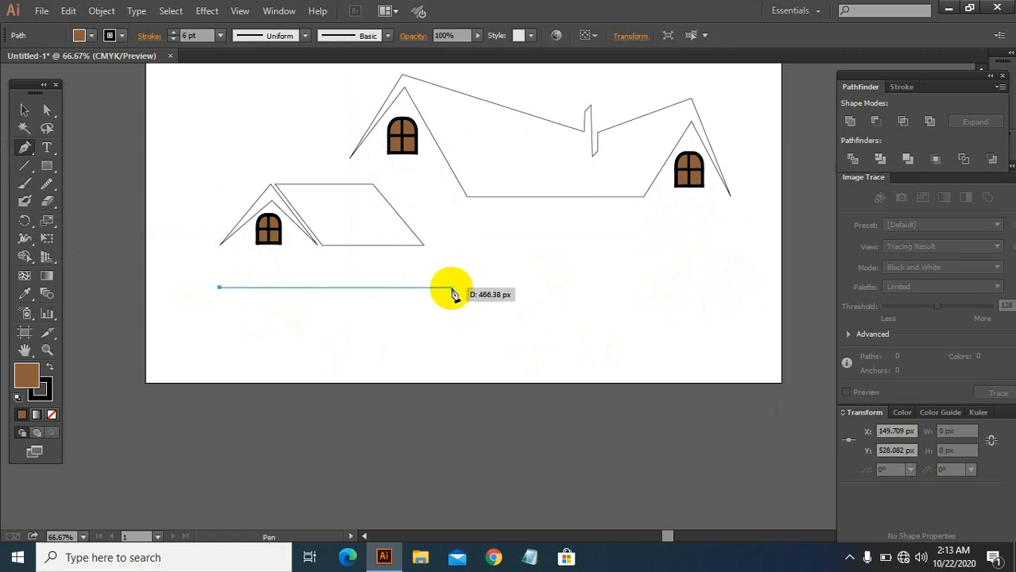
{"action": "mouse_move", "coordinate": [451, 287]}
{"action": "left_mouse_down"}
{"action": "mouse_move", "coordinate": [509, 310]}
{"action": "mouse_move", "coordinate": [524, 275]}
{"action": "mouse_move", "coordinate": [457, 294]}
{"action": "mouse_move", "coordinate": [618, 270]}
{"action": "mouse_move", "coordinate": [667, 290]}
{"action": "left_mouse_up"}
{"action": "mouse_move", "coordinate": [667, 290]}
{"action": "left_mouse_down"}
{"action": "mouse_move", "coordinate": [784, 330]}
{"action": "mouse_move", "coordinate": [760, 328]}
{"action": "left_mouse_up"}
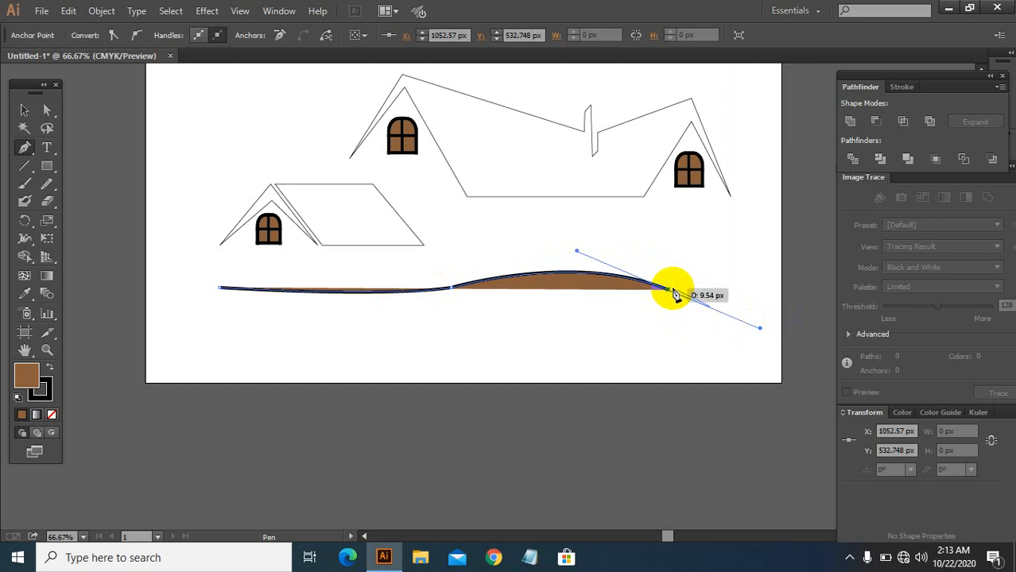
{"action": "left_click_drag", "start_coordinate": [669, 293], "coordinate": [737, 341]}
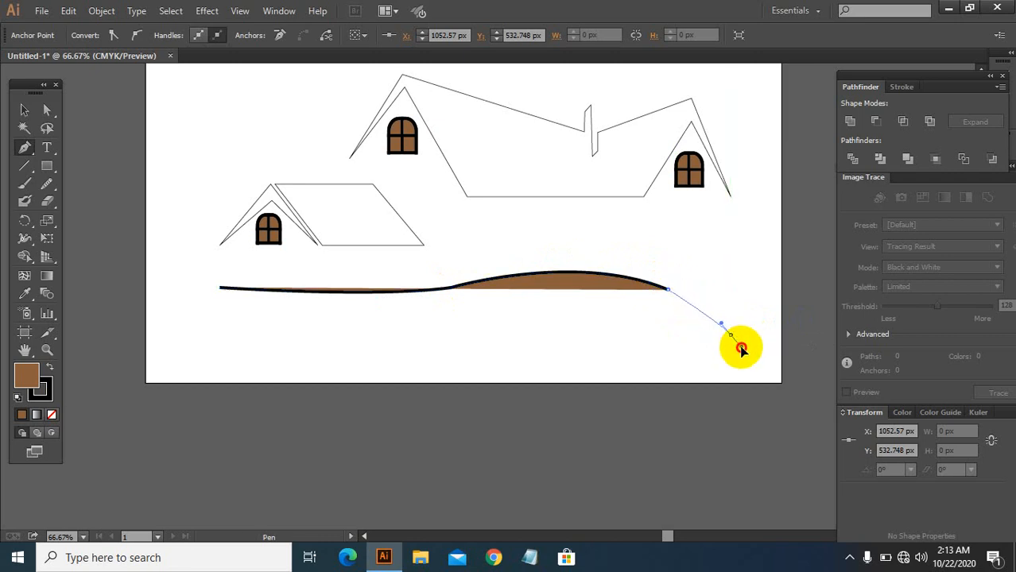
{"action": "mouse_move", "coordinate": [734, 341]}
{"action": "left_mouse_down"}
{"action": "mouse_move", "coordinate": [724, 335]}
{"action": "mouse_move", "coordinate": [732, 340]}
{"action": "left_mouse_up"}
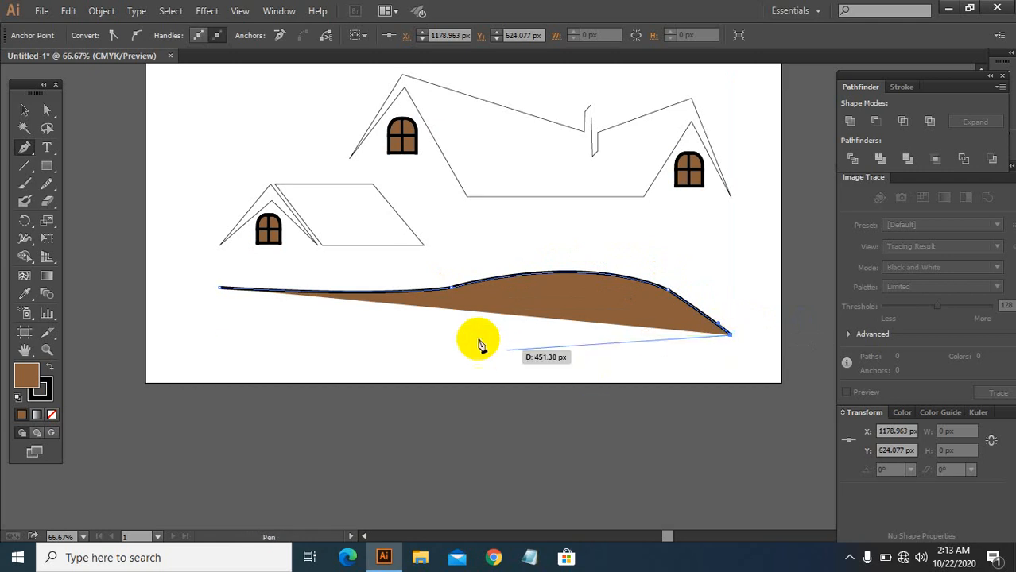
Step: Paste a stray line onto the curve and undo the paste, then cancel the Move dialog
{"action": "left_click", "coordinate": [24, 110]}
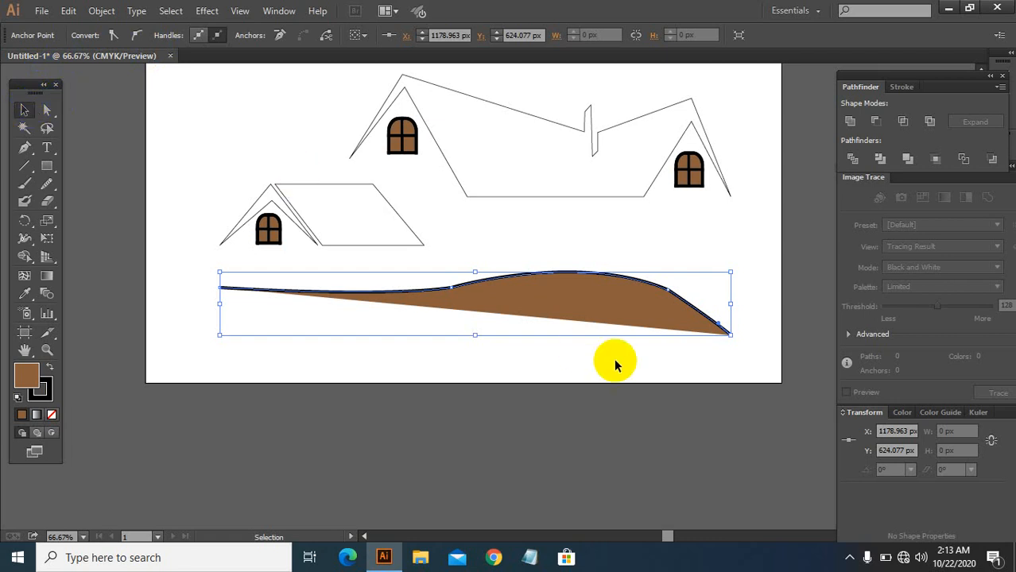
{"action": "key", "text": "a"}
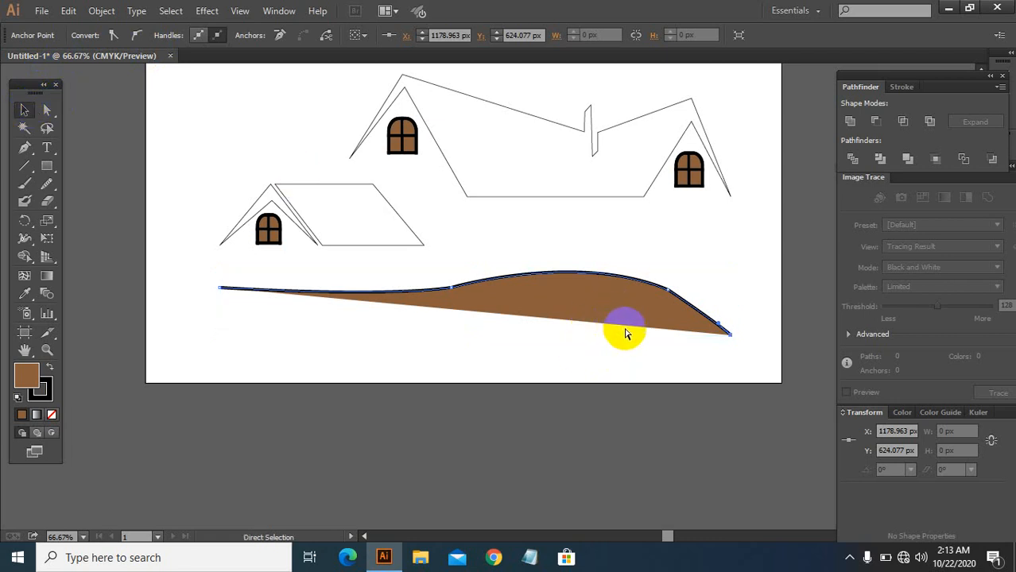
{"action": "key", "text": "ctrl+v"}
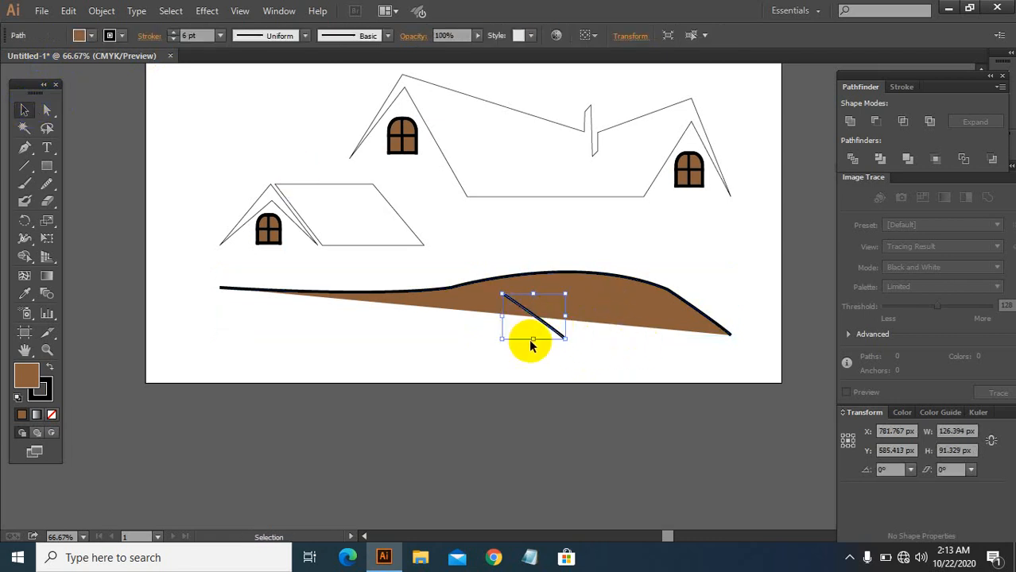
{"action": "key", "text": "a"}
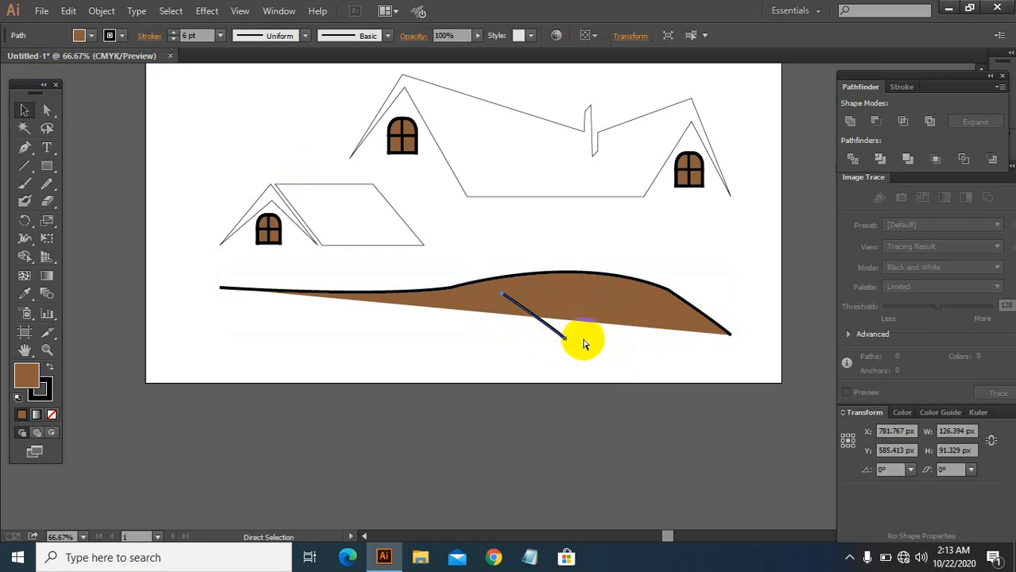
{"action": "key", "text": "ctrl+z"}
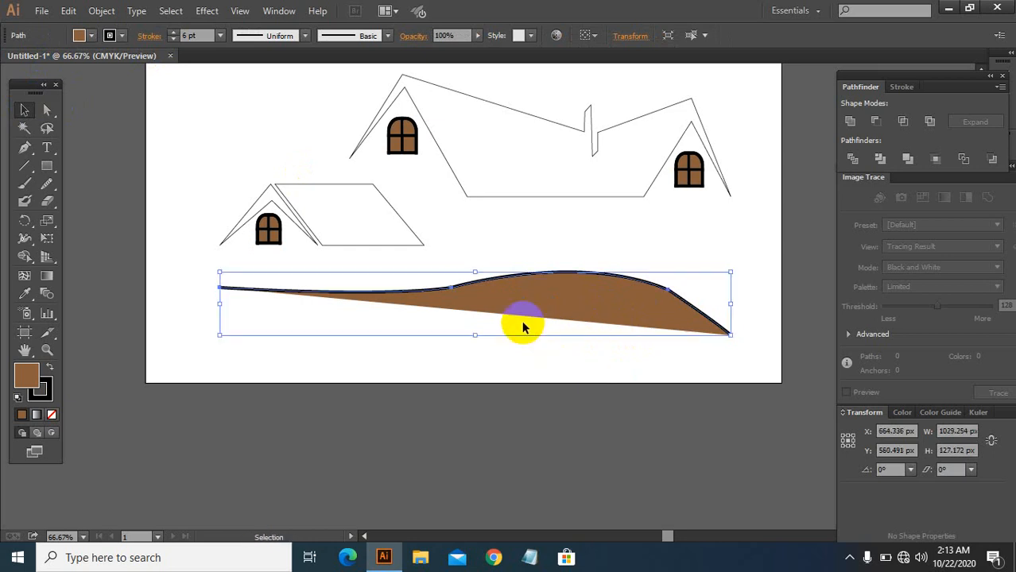
{"action": "double_click", "coordinate": [22, 109]}
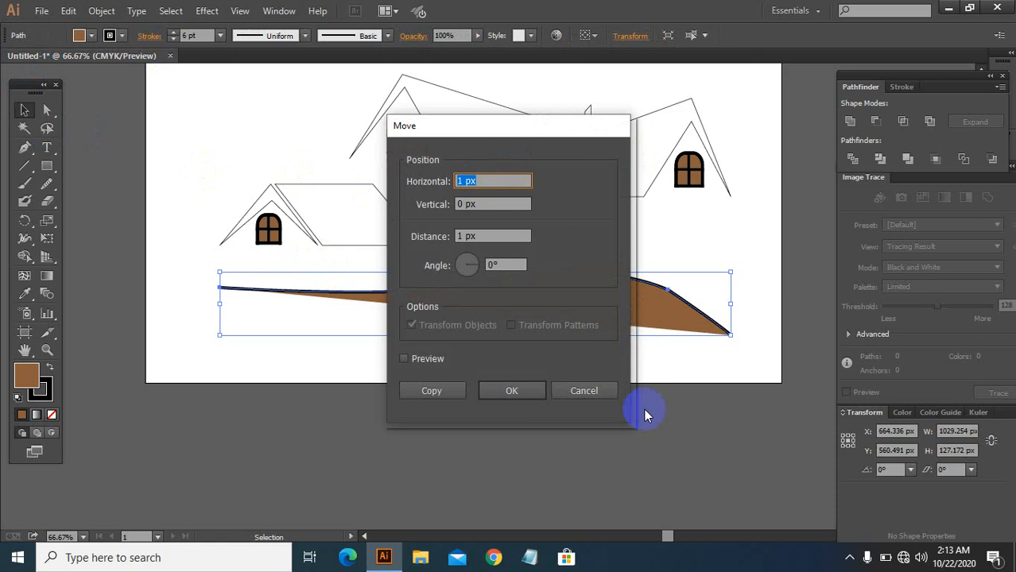
{"action": "left_click", "coordinate": [585, 391]}
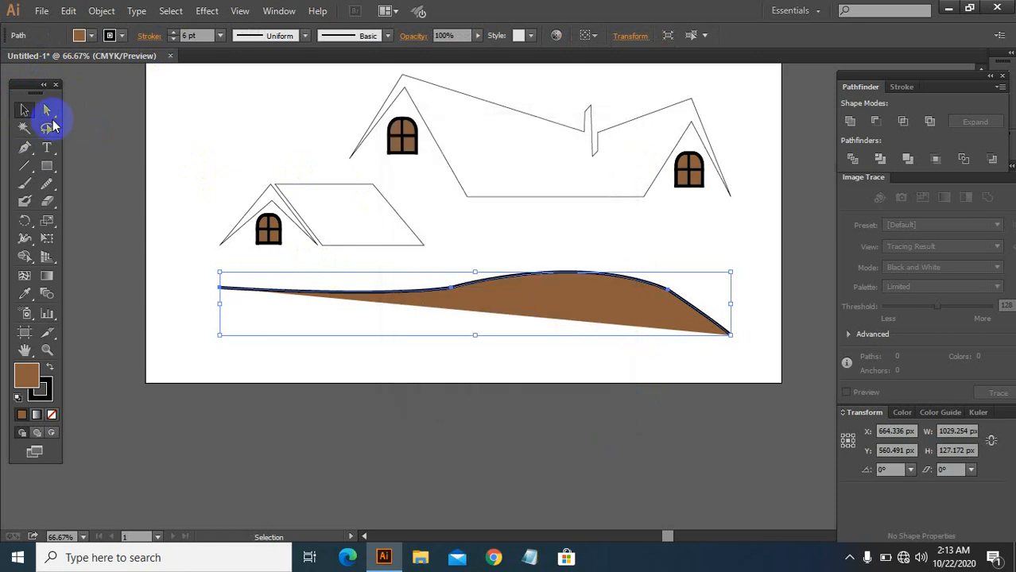
Step: Reposition the ground curve slightly higher and delete the extra duplicate left below it
{"action": "left_click", "coordinate": [483, 286], "text": "ctrl"}
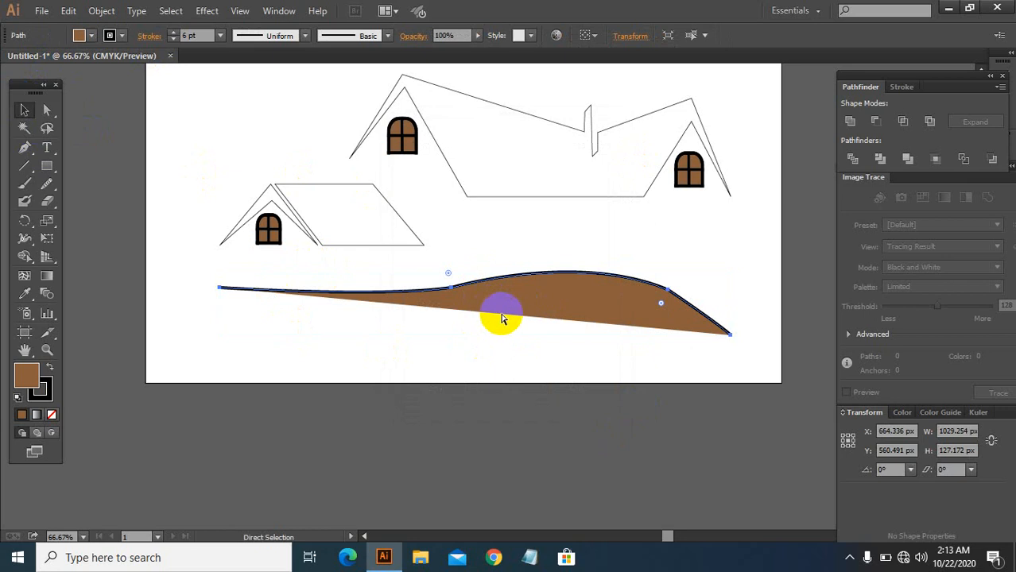
{"action": "left_click_drag", "start_coordinate": [558, 272], "coordinate": [548, 318]}
{"action": "left_click_drag", "start_coordinate": [589, 287], "coordinate": [577, 261]}
{"action": "mouse_move", "coordinate": [560, 322]}
{"action": "left_mouse_down"}
{"action": "mouse_move", "coordinate": [558, 263]}
{"action": "mouse_move", "coordinate": [569, 268]}
{"action": "mouse_move", "coordinate": [565, 304]}
{"action": "left_mouse_up"}
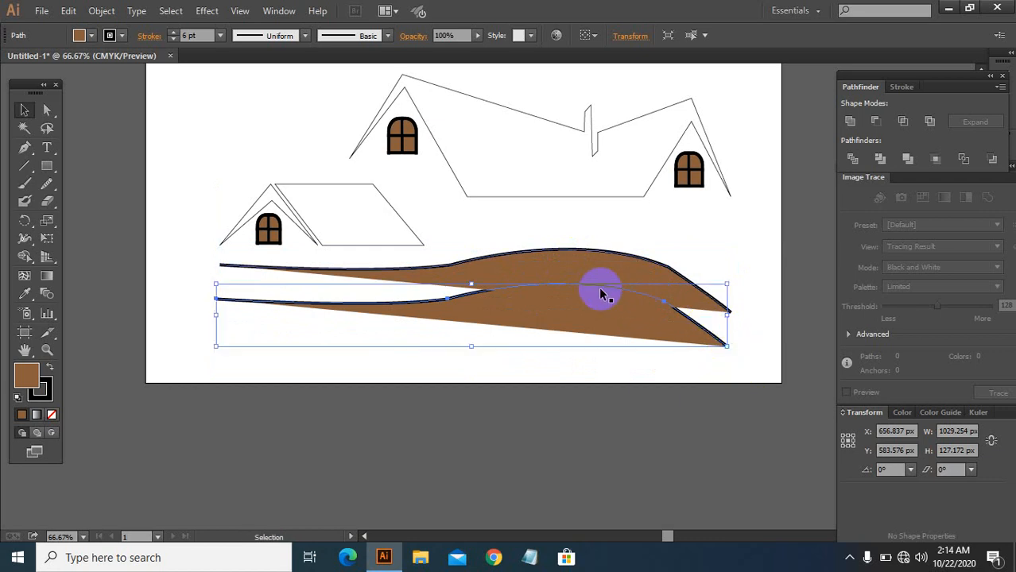
{"action": "key", "text": "Delete"}
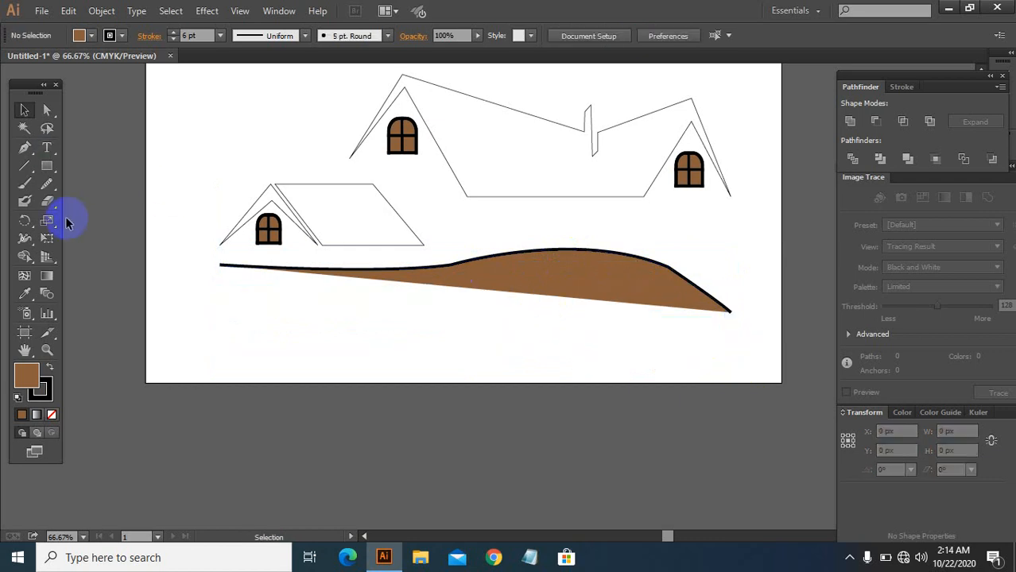
{"action": "left_click", "coordinate": [48, 184]}
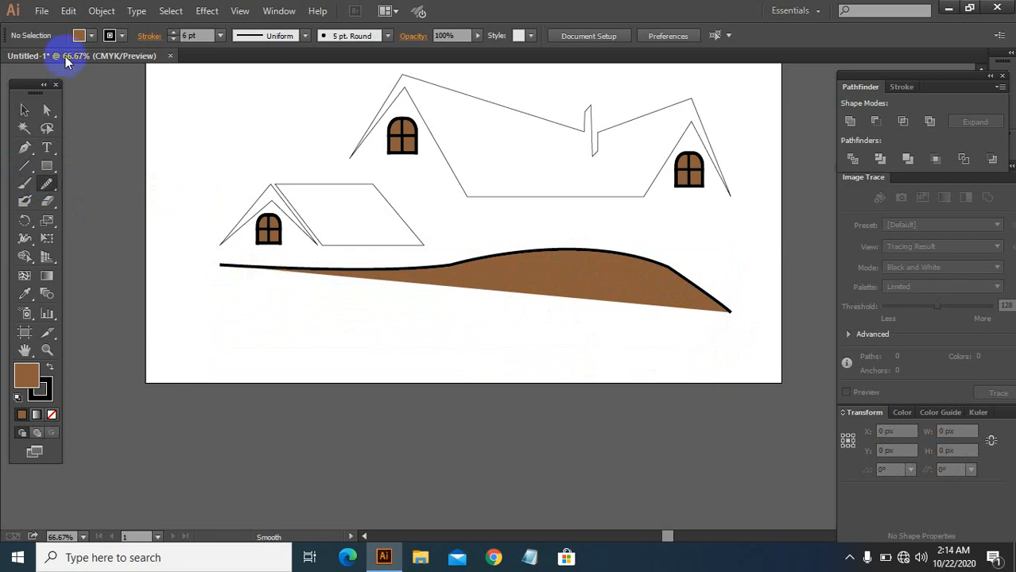
{"action": "left_click", "coordinate": [88, 37]}
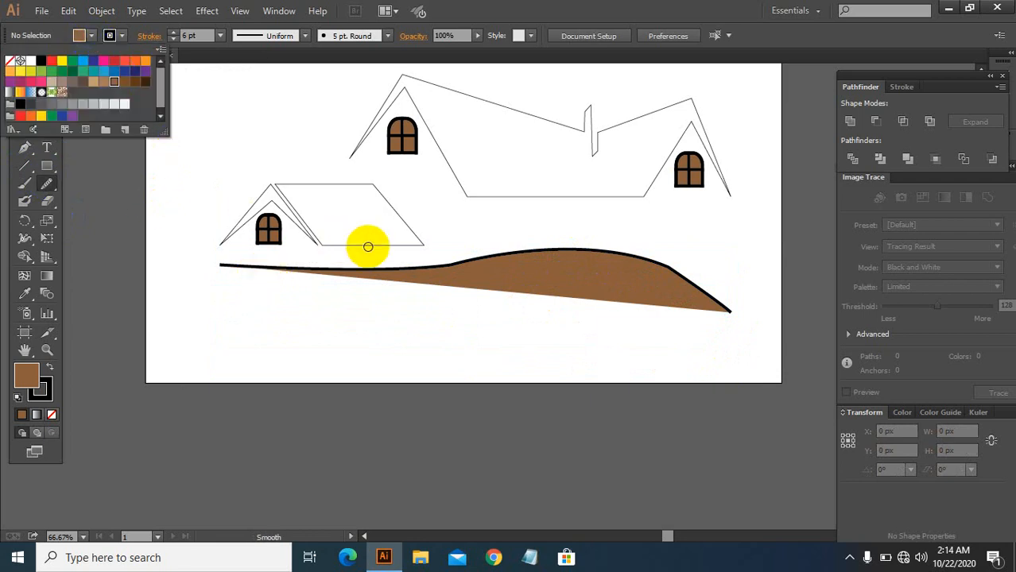
{"action": "left_click", "coordinate": [33, 210]}
Step: Remove the ground curve's fill and set its stroke weight to 2 pt
{"action": "left_click", "coordinate": [26, 111]}
{"action": "left_click", "coordinate": [482, 291]}
{"action": "left_click", "coordinate": [513, 253]}
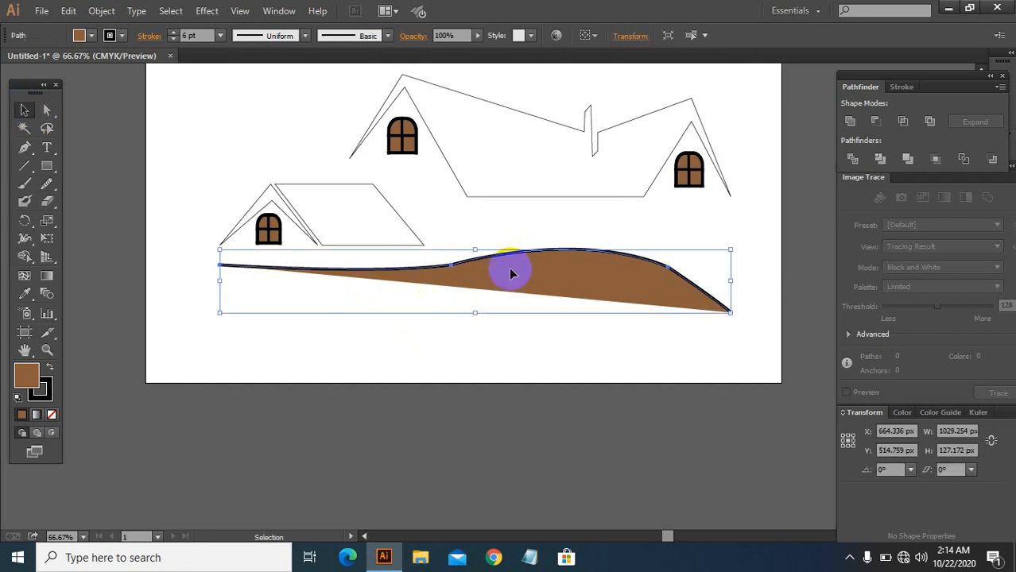
{"action": "left_click", "coordinate": [93, 35]}
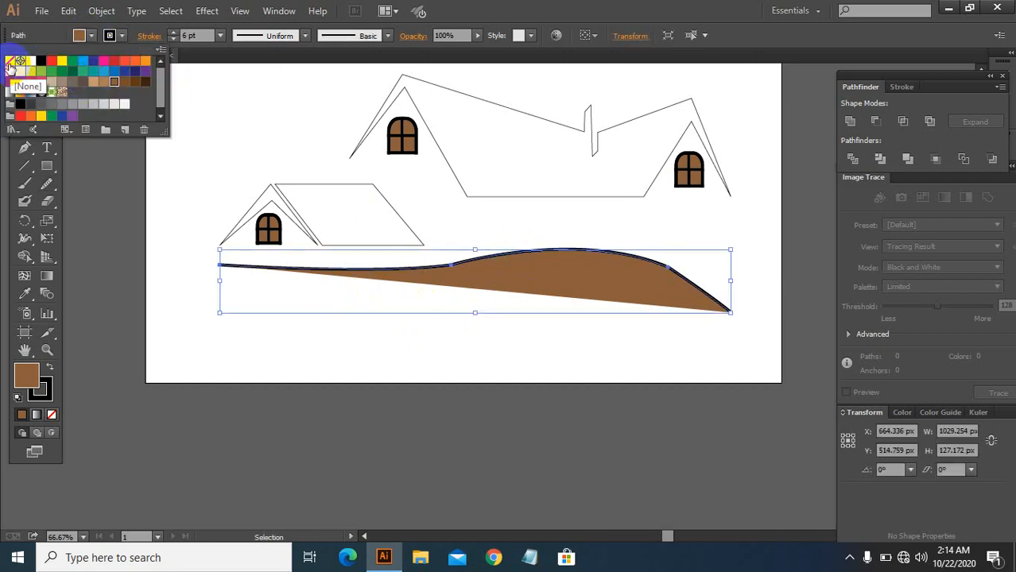
{"action": "left_click", "coordinate": [114, 105]}
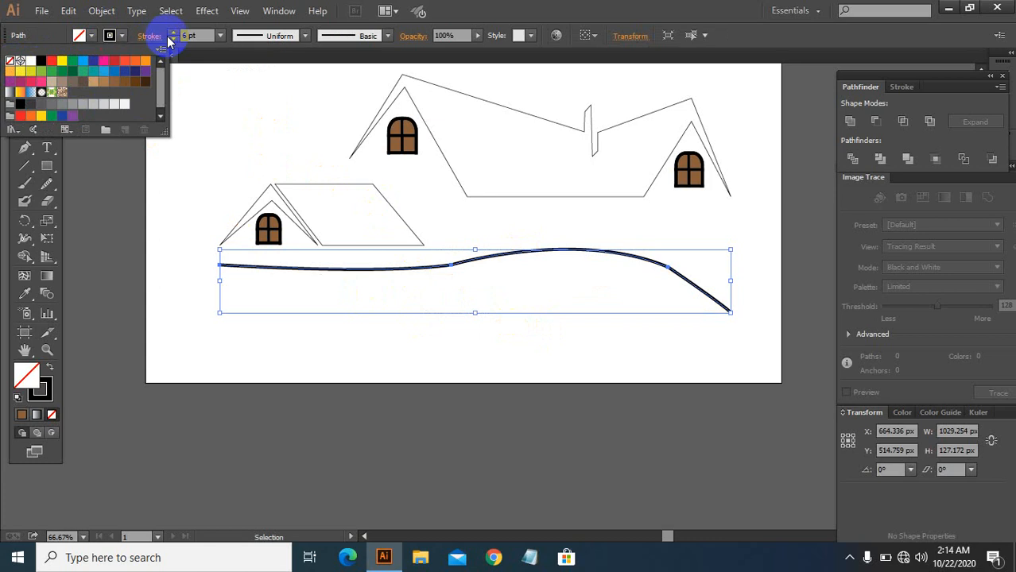
{"action": "left_click", "coordinate": [173, 39]}
{"action": "left_click", "coordinate": [173, 38]}
{"action": "left_click", "coordinate": [172, 39]}
{"action": "left_click", "coordinate": [172, 39]}
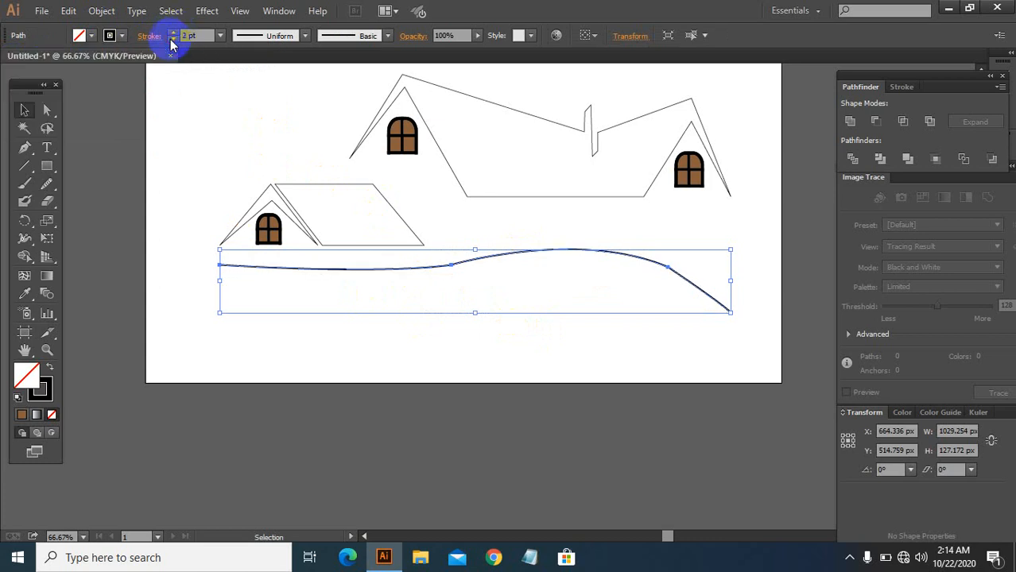
{"action": "left_click", "coordinate": [172, 39]}
{"action": "left_click", "coordinate": [498, 326]}
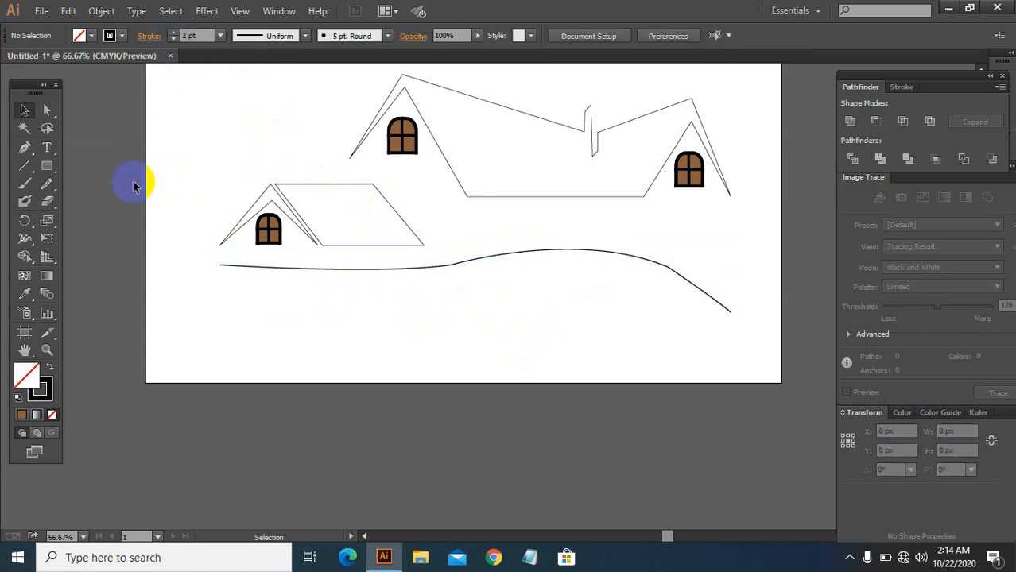
Step: Smooth the ground curve with the Smooth tool along its length
{"action": "left_click_drag", "start_coordinate": [45, 190], "coordinate": [91, 199]}
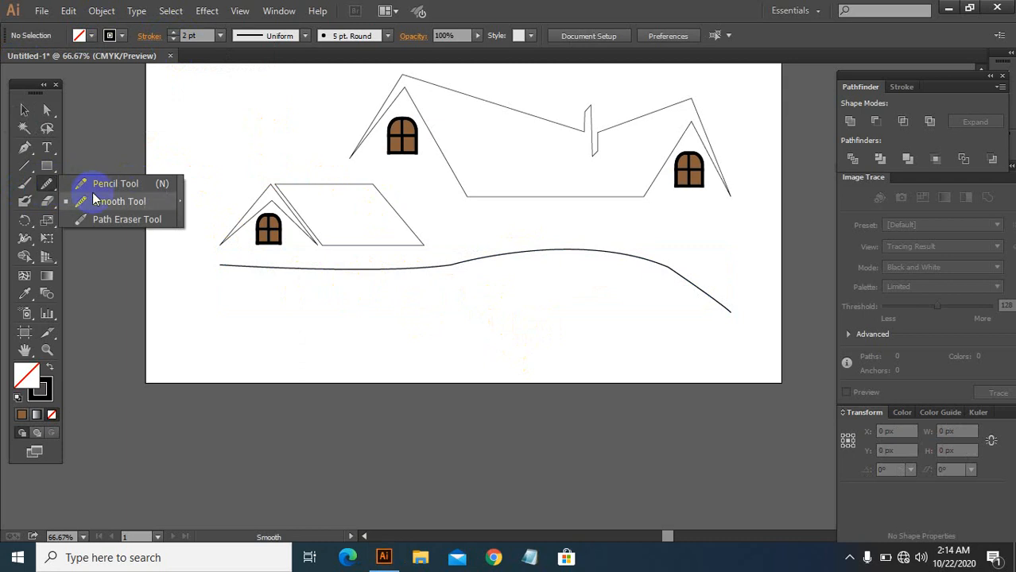
{"action": "mouse_move", "coordinate": [245, 283]}
{"action": "left_mouse_down"}
{"action": "mouse_move", "coordinate": [352, 265]}
{"action": "mouse_move", "coordinate": [335, 266]}
{"action": "mouse_move", "coordinate": [526, 263]}
{"action": "mouse_move", "coordinate": [444, 268]}
{"action": "mouse_move", "coordinate": [549, 236]}
{"action": "mouse_move", "coordinate": [459, 272]}
{"action": "mouse_move", "coordinate": [551, 238]}
{"action": "mouse_move", "coordinate": [431, 263]}
{"action": "mouse_move", "coordinate": [572, 254]}
{"action": "mouse_move", "coordinate": [543, 265]}
{"action": "mouse_move", "coordinate": [624, 250]}
{"action": "mouse_move", "coordinate": [710, 285]}
{"action": "mouse_move", "coordinate": [669, 270]}
{"action": "mouse_move", "coordinate": [677, 282]}
{"action": "mouse_move", "coordinate": [651, 259]}
{"action": "mouse_move", "coordinate": [681, 275]}
{"action": "mouse_move", "coordinate": [666, 255]}
{"action": "mouse_move", "coordinate": [678, 276]}
{"action": "mouse_move", "coordinate": [659, 261]}
{"action": "mouse_move", "coordinate": [689, 285]}
{"action": "mouse_move", "coordinate": [693, 273]}
{"action": "mouse_move", "coordinate": [675, 289]}
{"action": "left_mouse_up"}
{"action": "mouse_move", "coordinate": [479, 248]}
{"action": "left_mouse_down"}
{"action": "mouse_move", "coordinate": [512, 259]}
{"action": "mouse_move", "coordinate": [424, 259]}
{"action": "mouse_move", "coordinate": [497, 260]}
{"action": "mouse_move", "coordinate": [512, 246]}
{"action": "mouse_move", "coordinate": [562, 258]}
{"action": "mouse_move", "coordinate": [514, 256]}
{"action": "mouse_move", "coordinate": [517, 246]}
{"action": "mouse_move", "coordinate": [556, 259]}
{"action": "left_mouse_up"}
Step: Place a copy of the ground curve just below it and rotate it so its right end drops lower
{"action": "scroll", "coordinate": [488, 269], "scroll_direction": "up", "scroll_amount": 2}
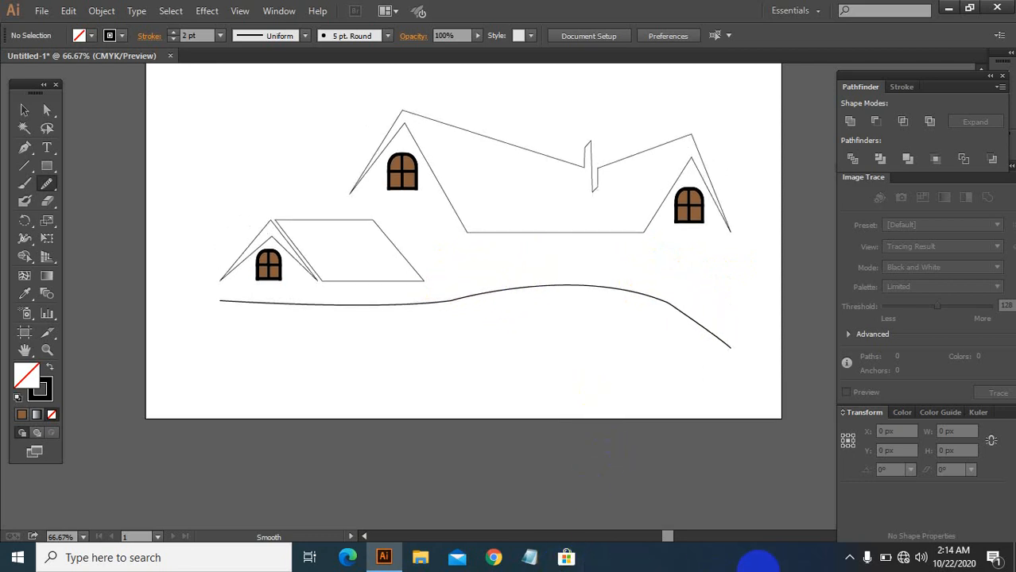
{"action": "left_click", "coordinate": [850, 556]}
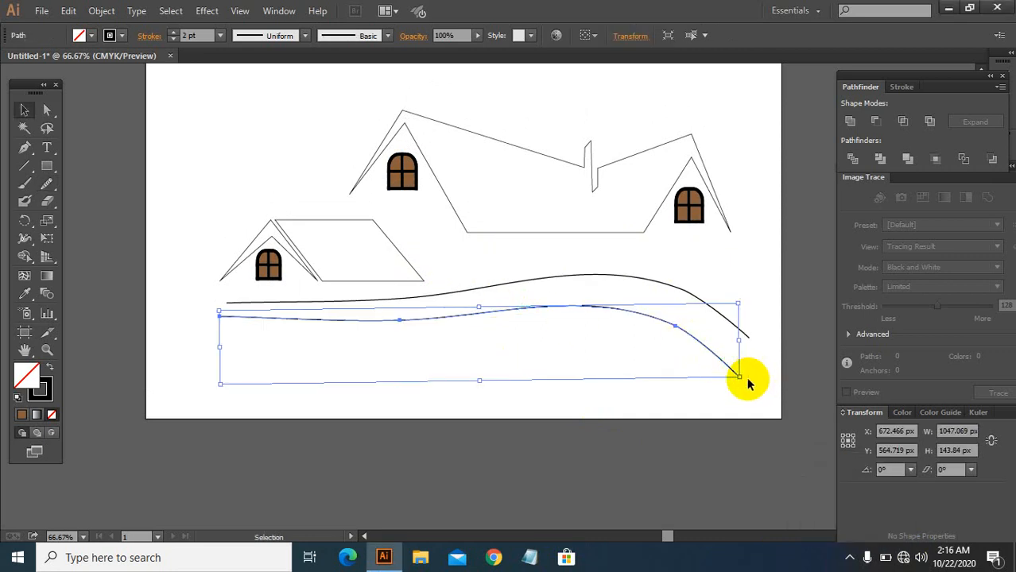
{"action": "left_click_drag", "start_coordinate": [745, 373], "coordinate": [748, 391]}
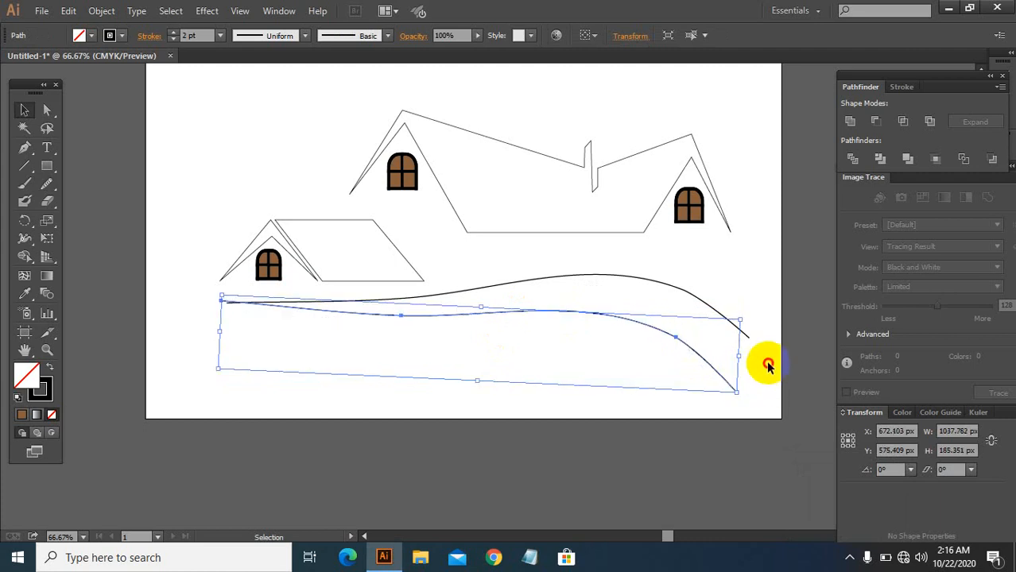
{"action": "left_click", "coordinate": [691, 412]}
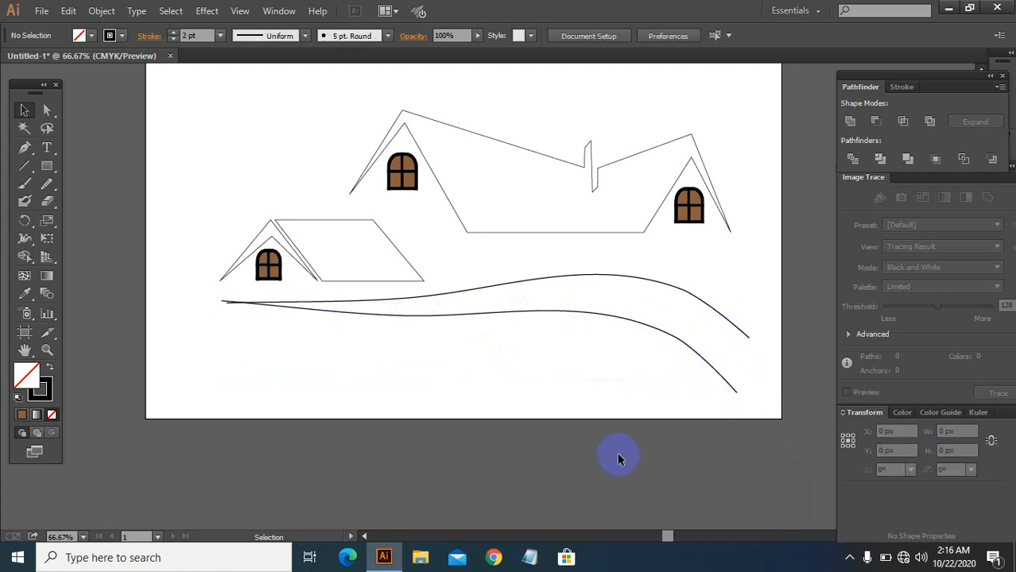
Step: Draw a vertical line about 240 px tall crossing the right ends of both curves with the Line tool
{"action": "left_click", "coordinate": [24, 166]}
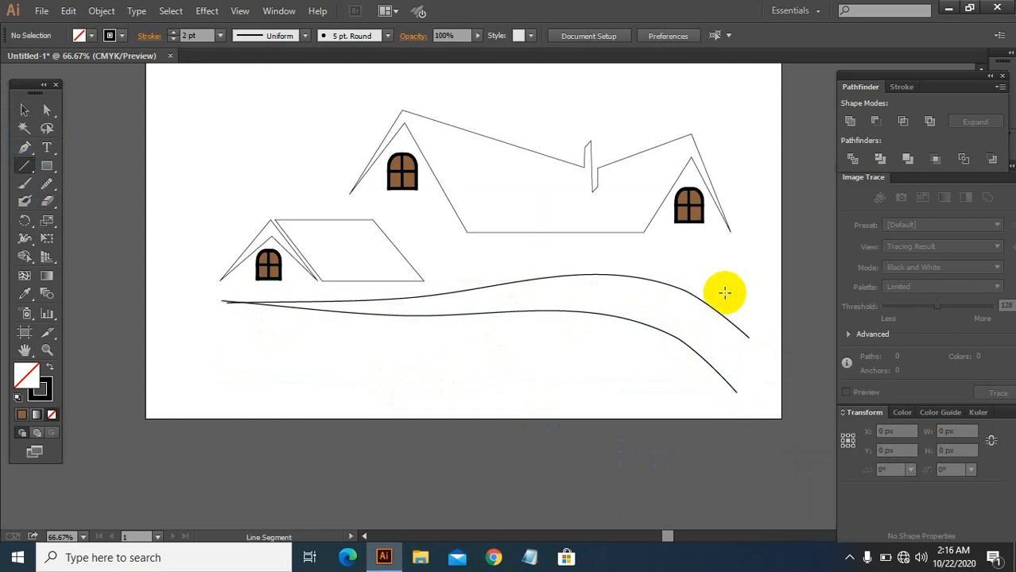
{"action": "left_click_drag", "start_coordinate": [723, 294], "coordinate": [721, 419]}
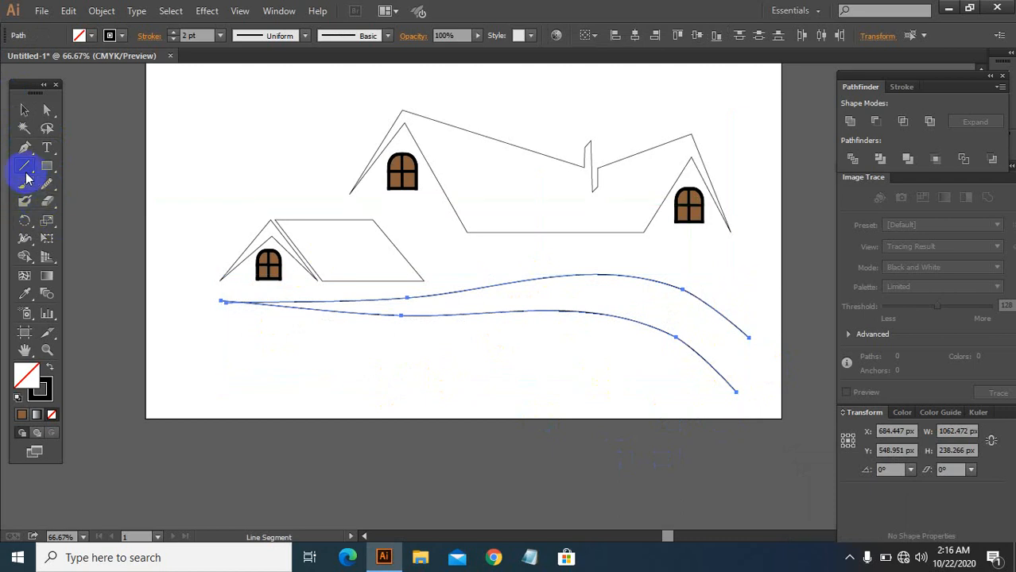
{"action": "key", "text": "ctrl"}
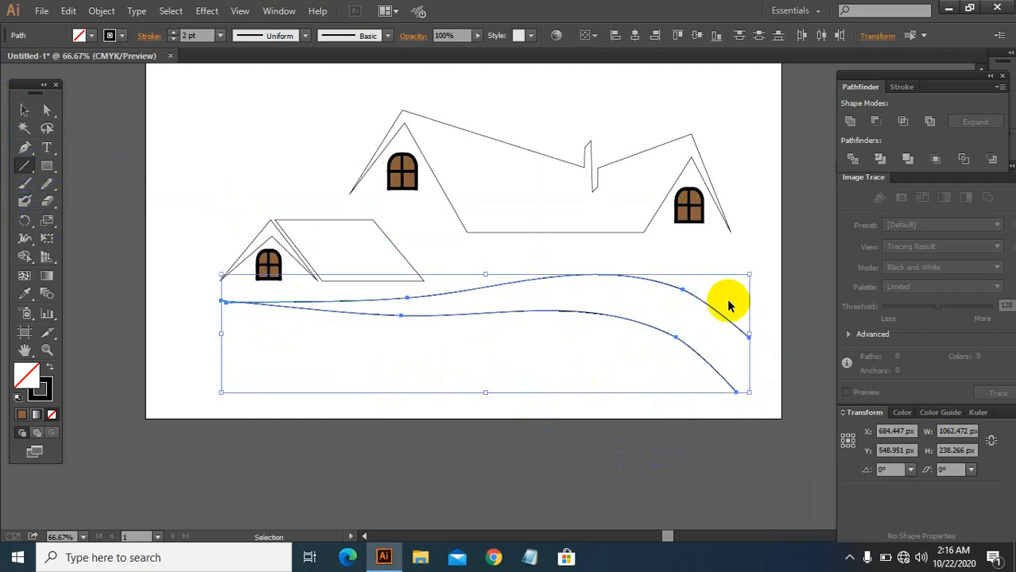
{"action": "left_click_drag", "start_coordinate": [726, 296], "coordinate": [751, 405]}
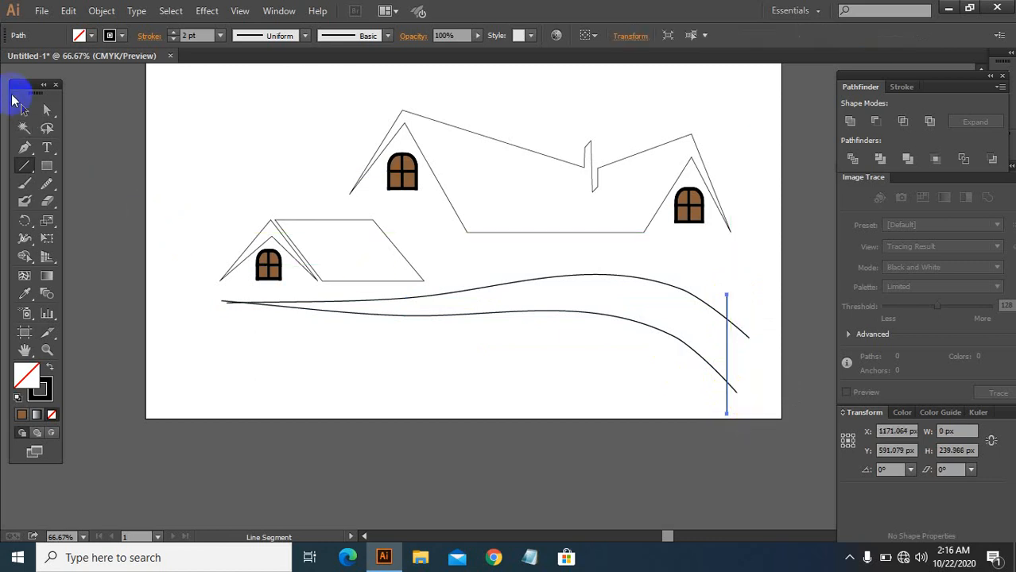
Step: Select both curves and the vertical line and expand them with fill and stroke
{"action": "left_click", "coordinate": [30, 108]}
{"action": "left_click_drag", "start_coordinate": [675, 374], "coordinate": [759, 314]}
{"action": "left_click", "coordinate": [103, 11]}
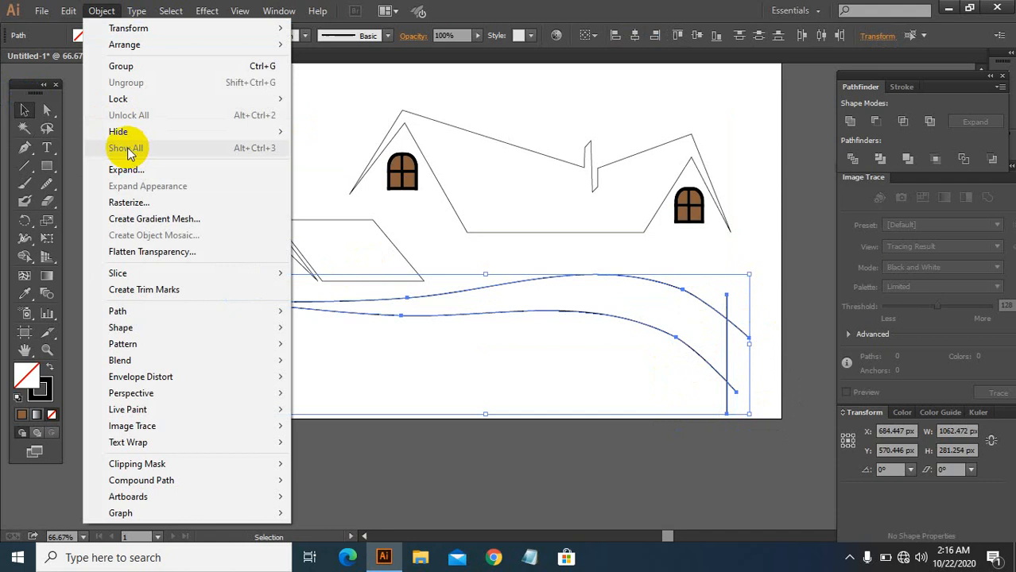
{"action": "left_click", "coordinate": [126, 170]}
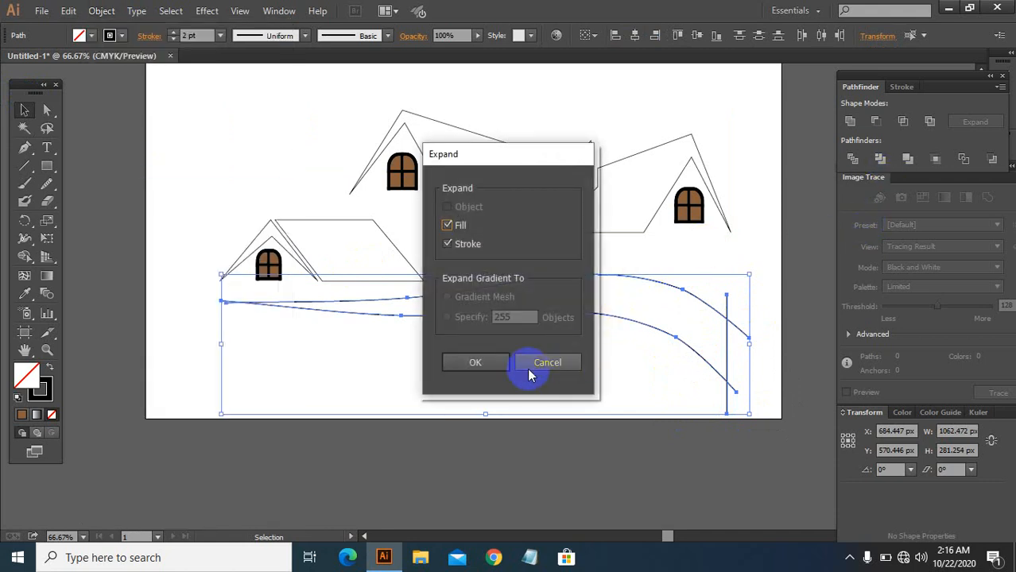
{"action": "left_click", "coordinate": [474, 362]}
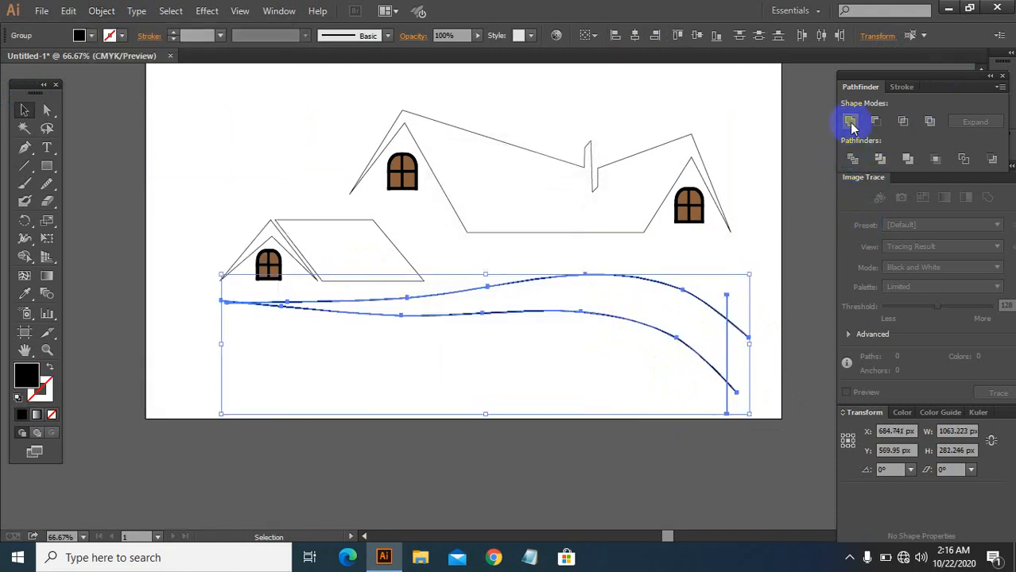
Step: Divide the ground curves with the vertical line, ungroup the pieces, and delete the fragments beyond the right end
{"action": "left_click", "coordinate": [852, 159]}
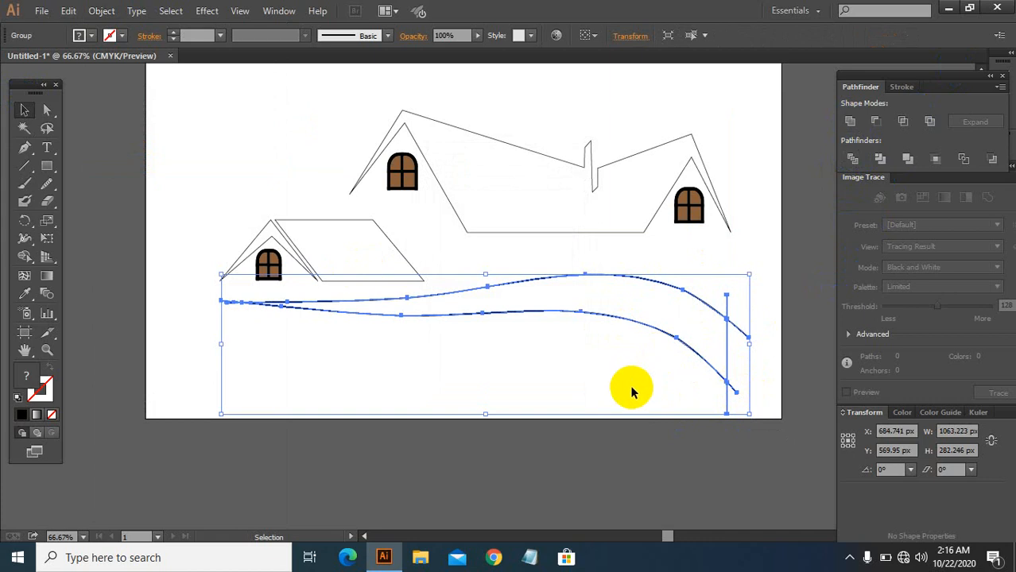
{"action": "right_click", "coordinate": [687, 319]}
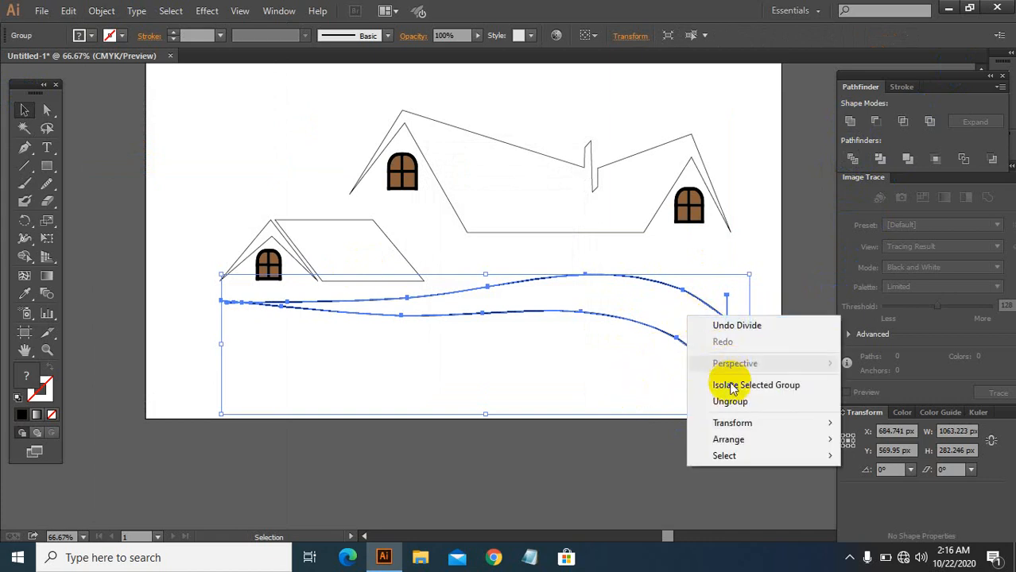
{"action": "left_click", "coordinate": [735, 399]}
{"action": "left_click", "coordinate": [767, 286]}
{"action": "left_click_drag", "start_coordinate": [748, 302], "coordinate": [750, 403]}
{"action": "key", "text": "Delete"}
{"action": "key", "text": "Delete"}
{"action": "key", "text": "Delete"}
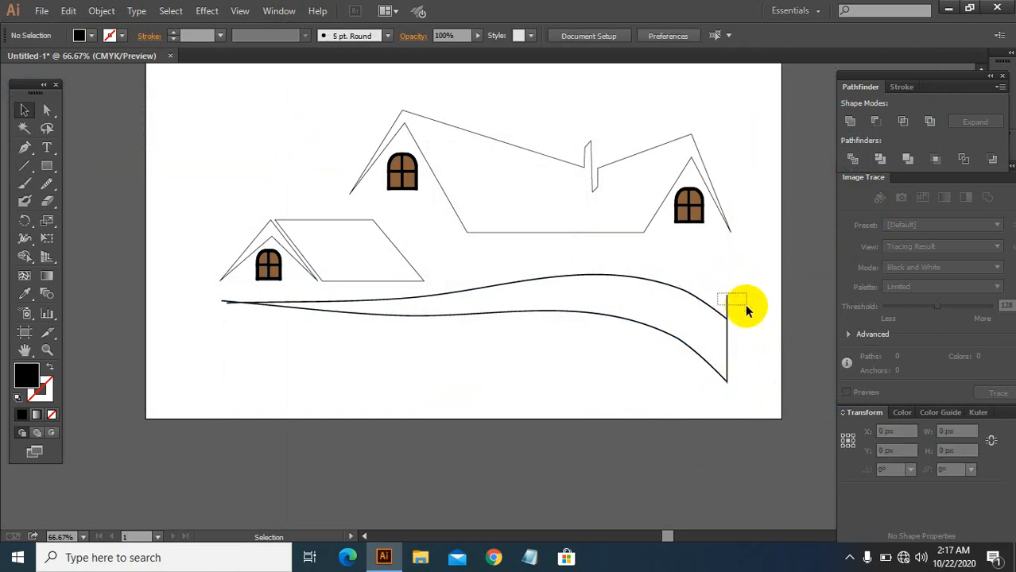
{"action": "left_click_drag", "start_coordinate": [745, 310], "coordinate": [746, 311]}
{"action": "key", "text": "Delete"}
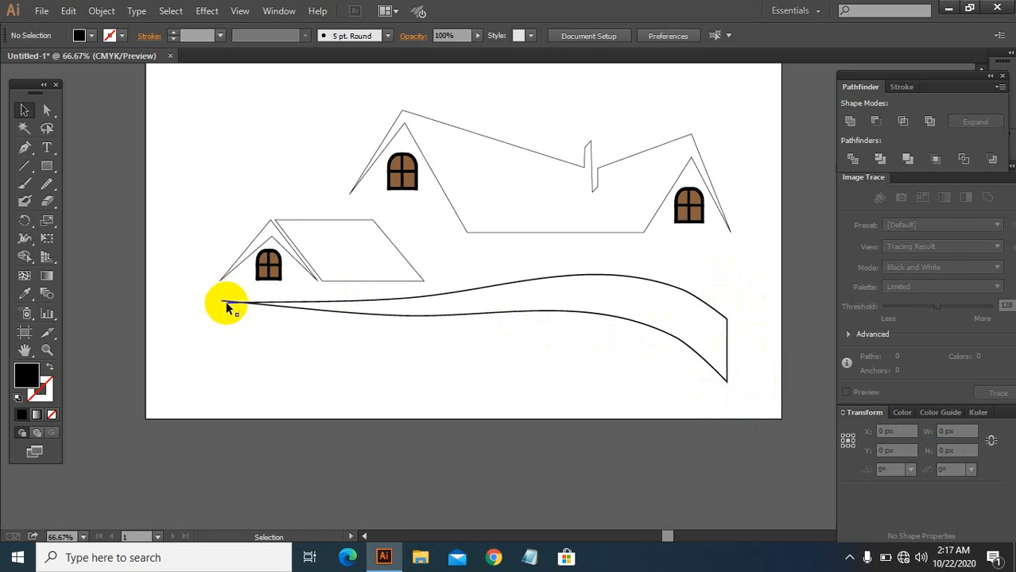
Step: Select the ground band between the two curves and fill it with a green swatch
{"action": "left_click_drag", "start_coordinate": [231, 300], "coordinate": [231, 317]}
{"action": "left_click", "coordinate": [228, 303]}
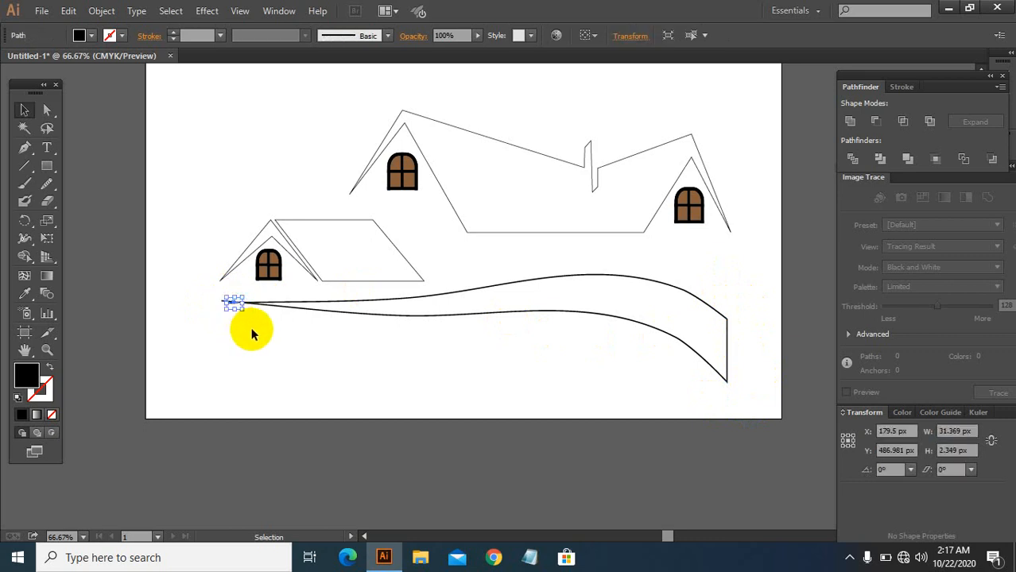
{"action": "left_click", "coordinate": [251, 327]}
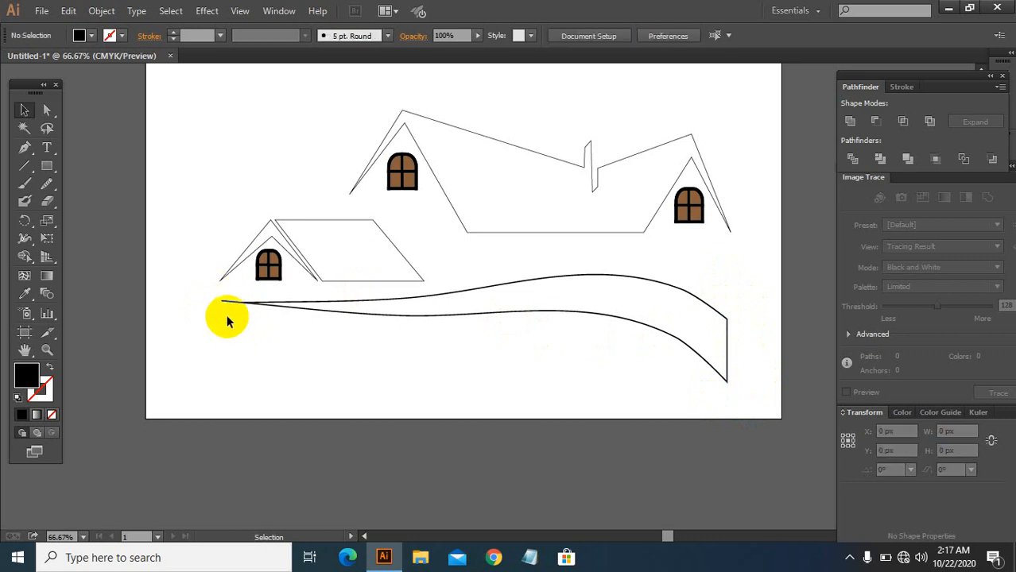
{"action": "left_click", "coordinate": [253, 305]}
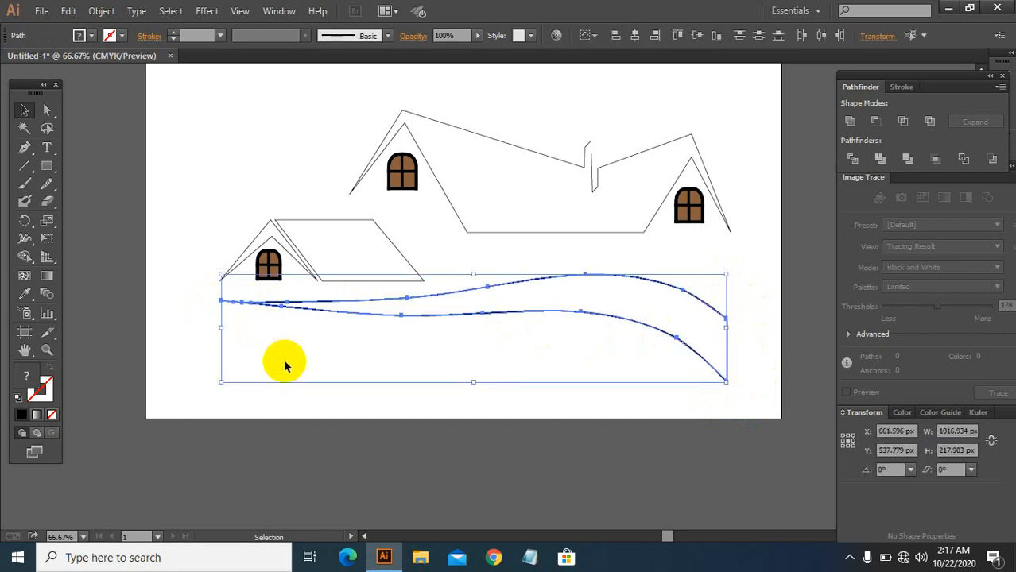
{"action": "left_click", "coordinate": [210, 371]}
{"action": "left_click", "coordinate": [608, 286]}
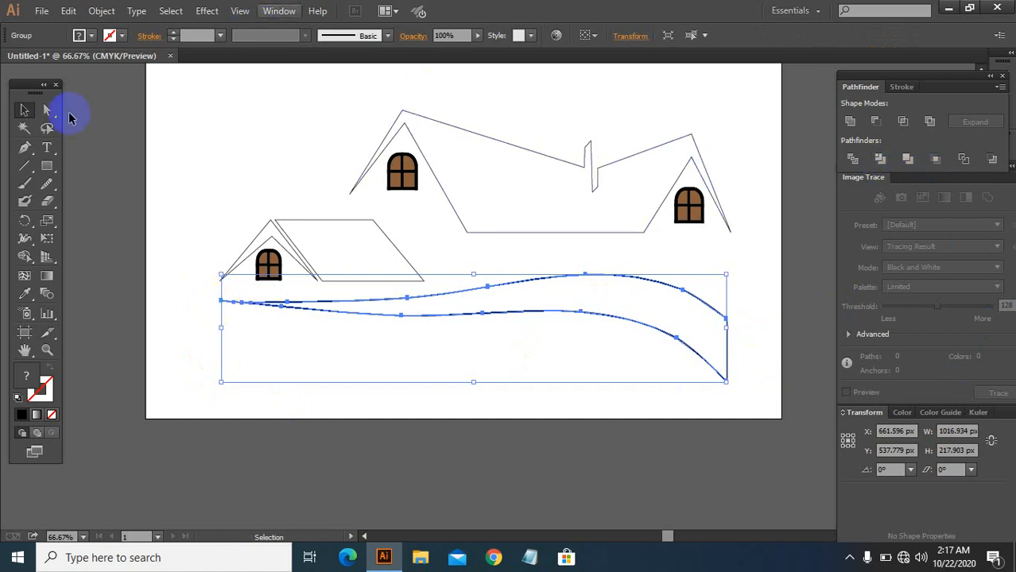
{"action": "left_click", "coordinate": [81, 35]}
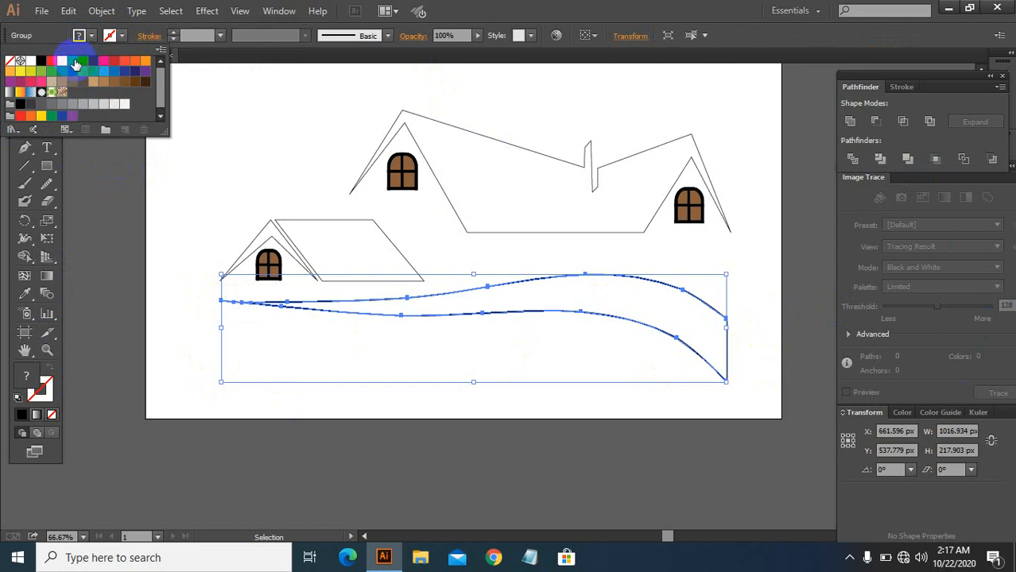
{"action": "left_click", "coordinate": [76, 63]}
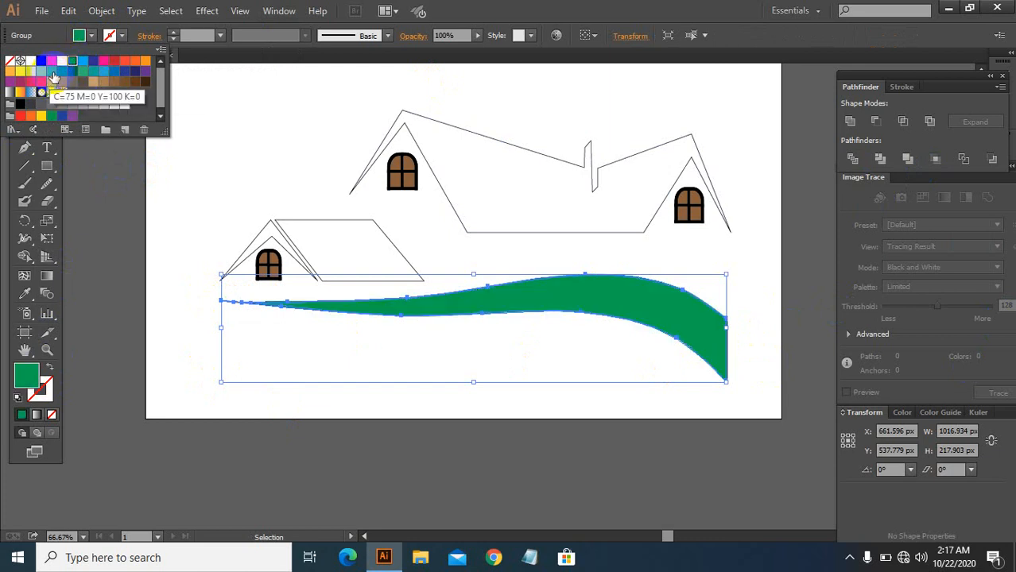
{"action": "left_click", "coordinate": [54, 76]}
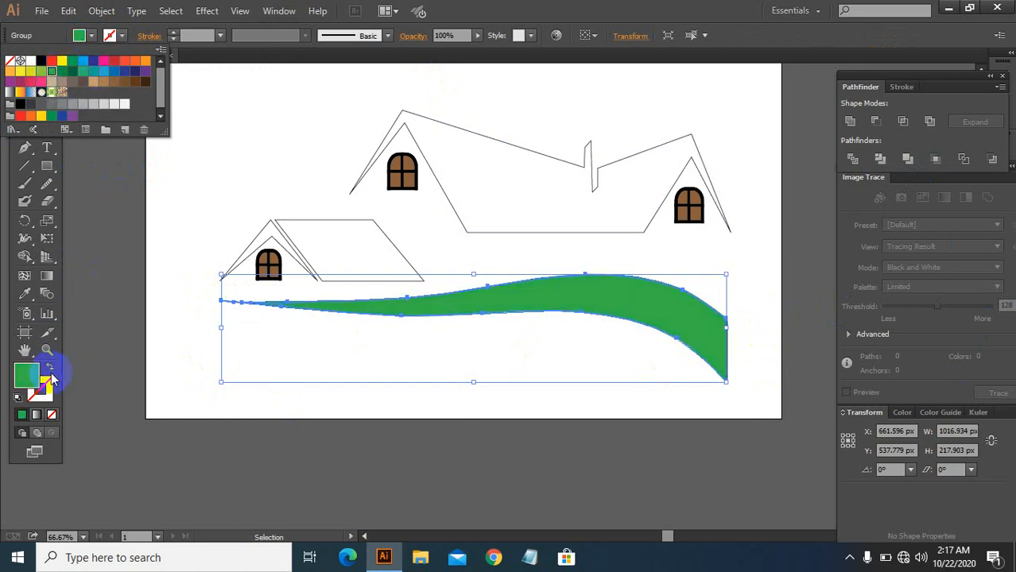
Step: Adjust the ground band's fill color to bright green 2CFF00 in the Color Picker
{"action": "double_click", "coordinate": [27, 374]}
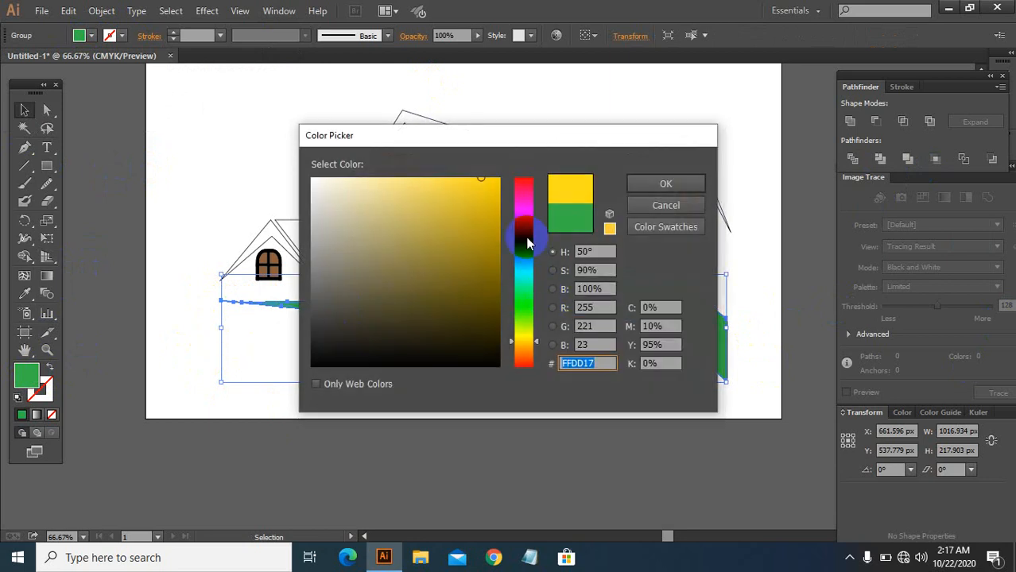
{"action": "left_click", "coordinate": [520, 310]}
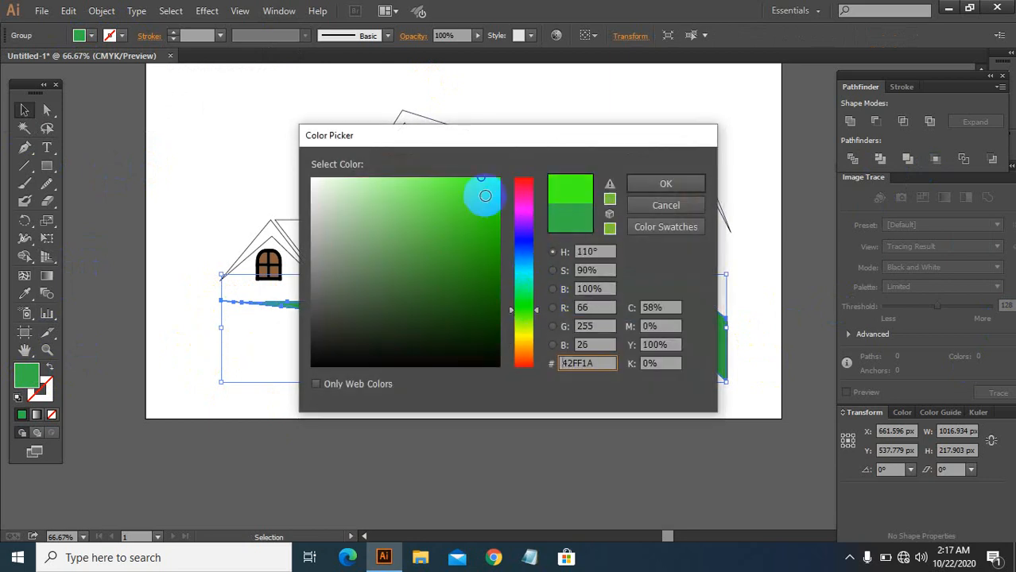
{"action": "left_click_drag", "start_coordinate": [491, 184], "coordinate": [525, 171]}
{"action": "left_click", "coordinate": [611, 184]}
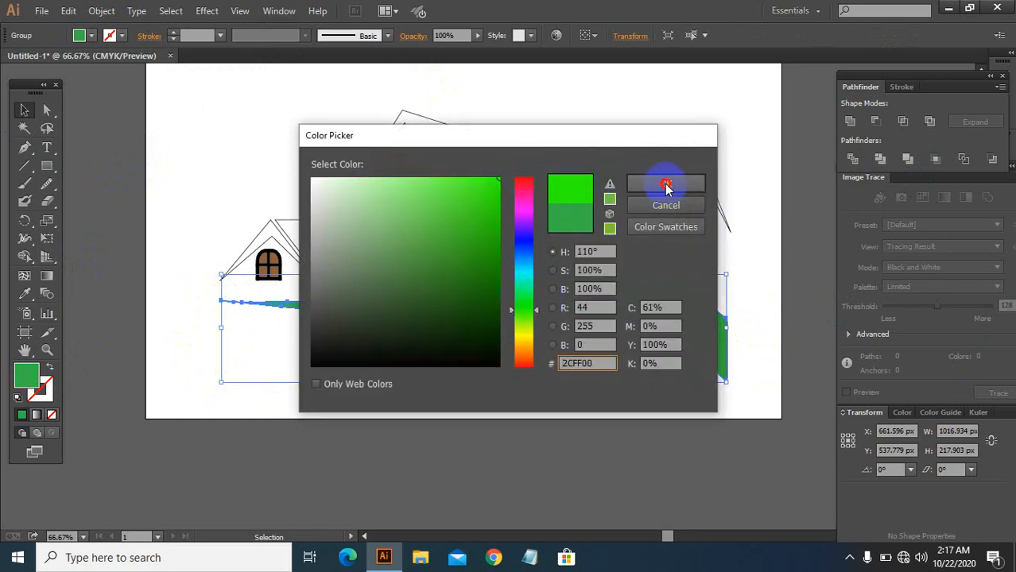
{"action": "left_click", "coordinate": [664, 183]}
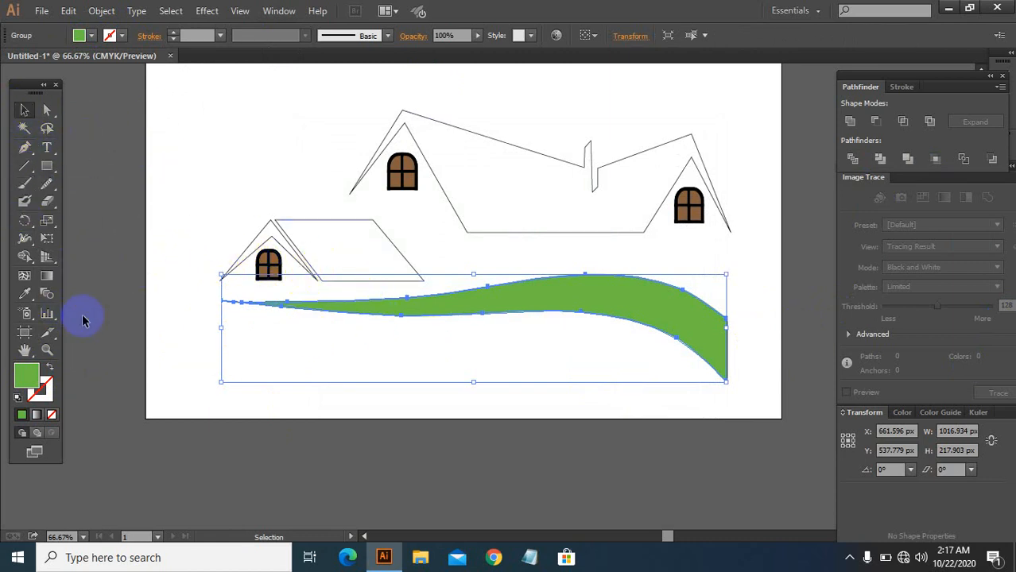
{"action": "left_click", "coordinate": [24, 294]}
{"action": "left_click", "coordinate": [381, 250]}
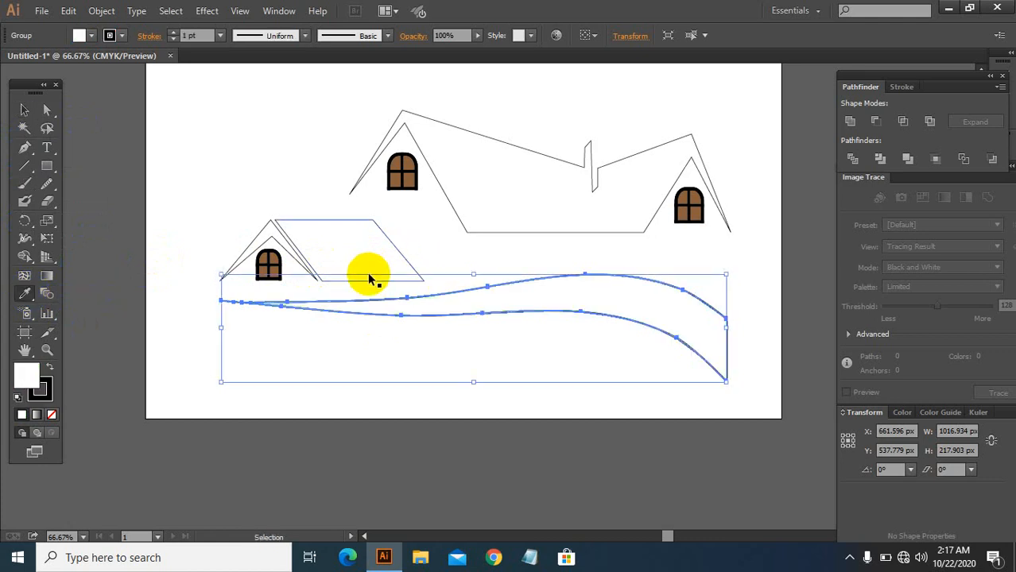
{"action": "key", "text": "ctrl+z"}
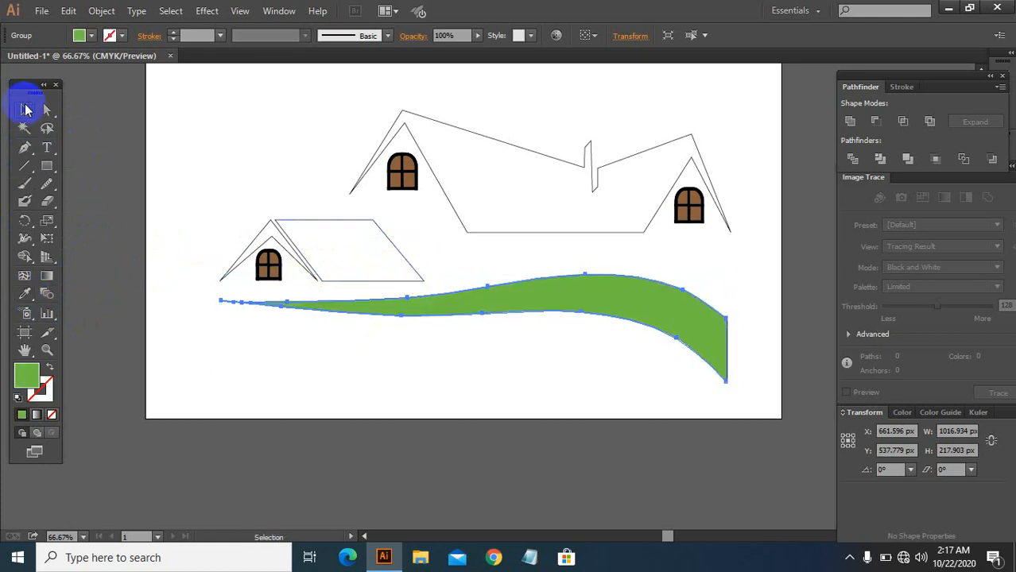
Step: Fill the large house roof with the ground's green using the Eyedropper
{"action": "left_click", "coordinate": [25, 110]}
{"action": "left_click", "coordinate": [545, 231]}
{"action": "key", "text": "v"}
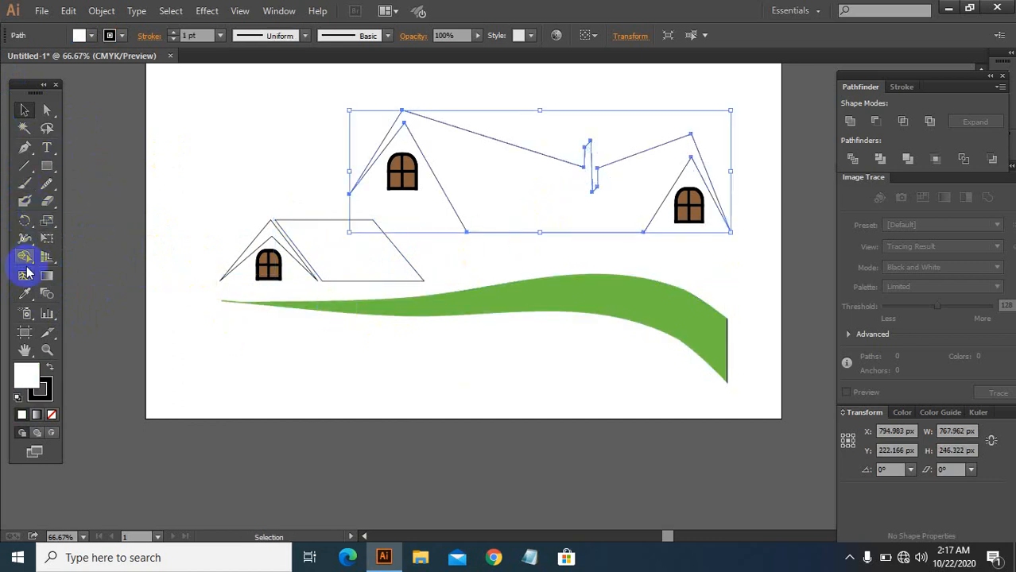
{"action": "left_click", "coordinate": [26, 293]}
{"action": "left_click", "coordinate": [571, 291]}
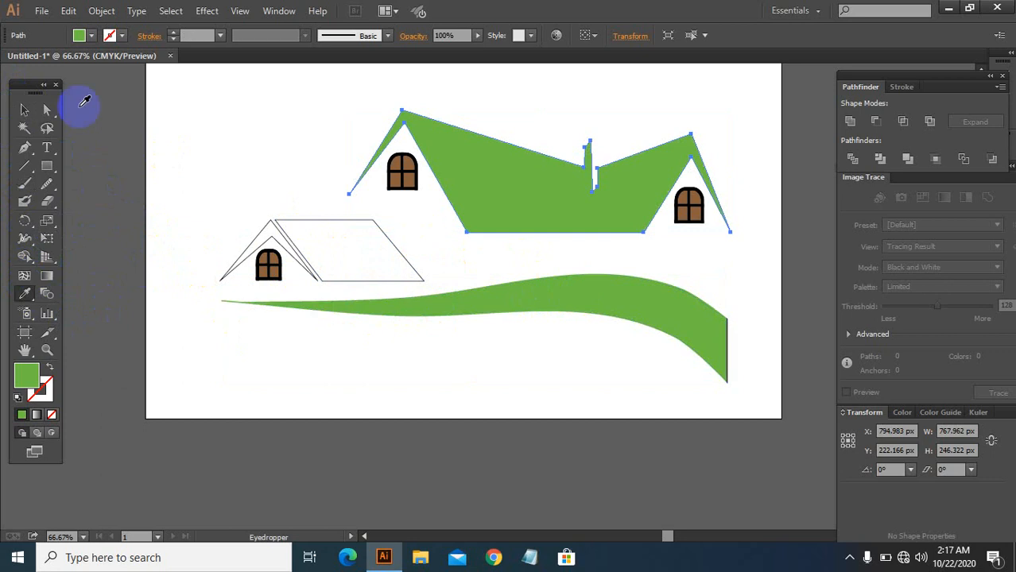
Step: Fill the small house's roof parallelogram with the same green using the Eyedropper
{"action": "left_click", "coordinate": [23, 110]}
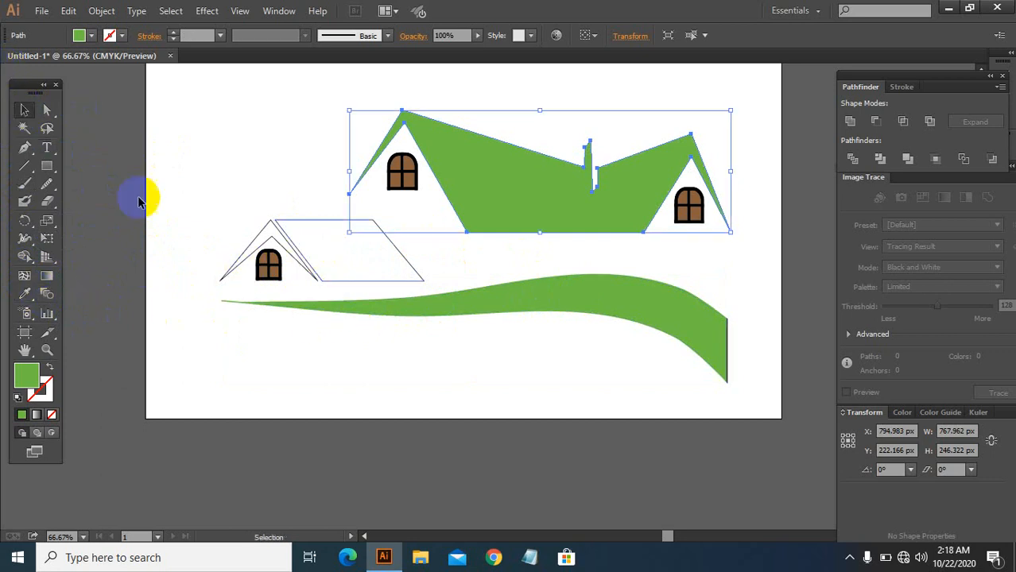
{"action": "left_click", "coordinate": [302, 254]}
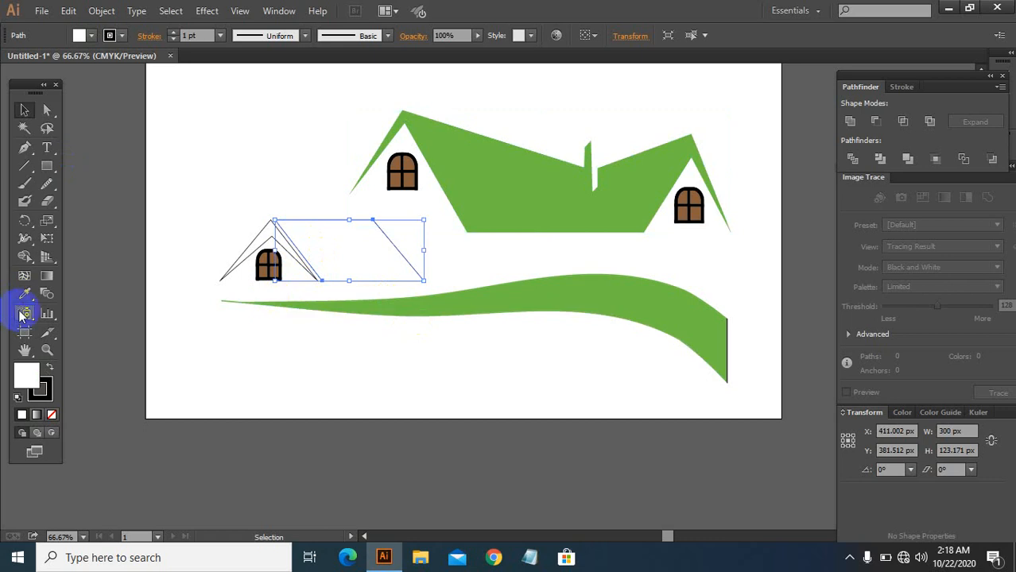
{"action": "left_click", "coordinate": [449, 191]}
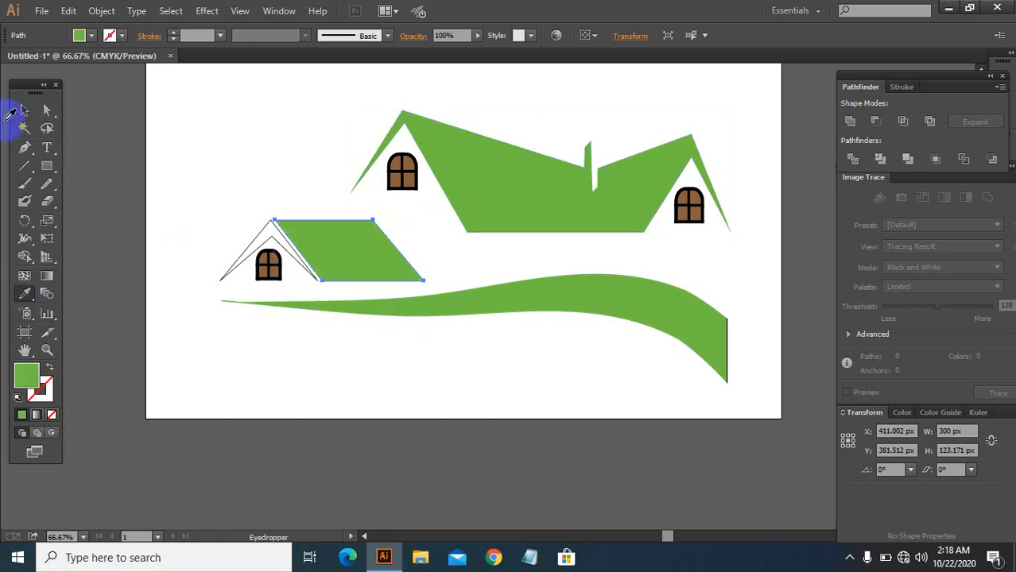
{"action": "left_click", "coordinate": [25, 111]}
Step: Paste a copy of the ground band and scale it down into a smaller band beneath the original
{"action": "scroll", "coordinate": [556, 254], "scroll_direction": "down", "scroll_amount": 2}
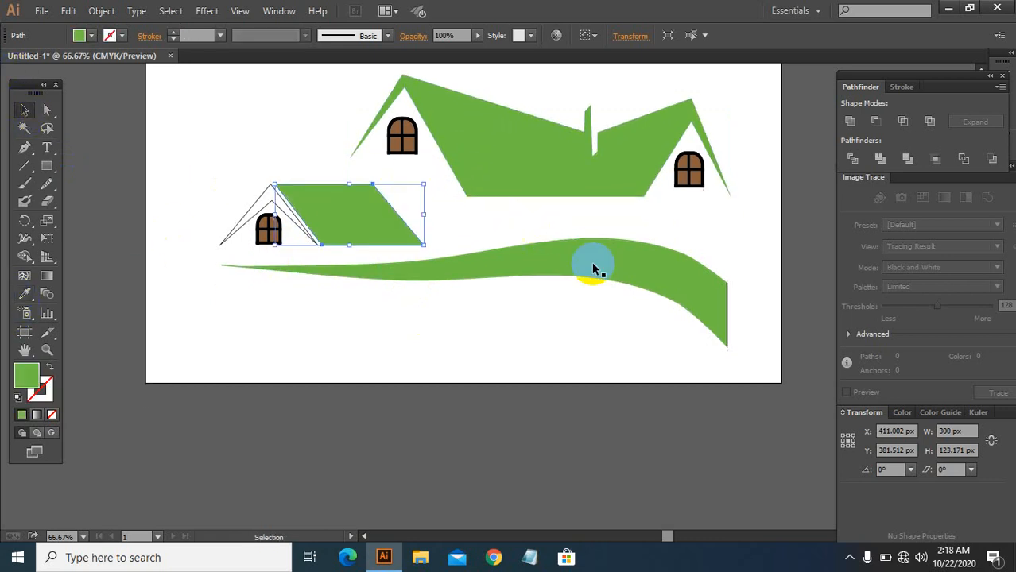
{"action": "left_click", "coordinate": [672, 282]}
{"action": "key", "text": "a"}
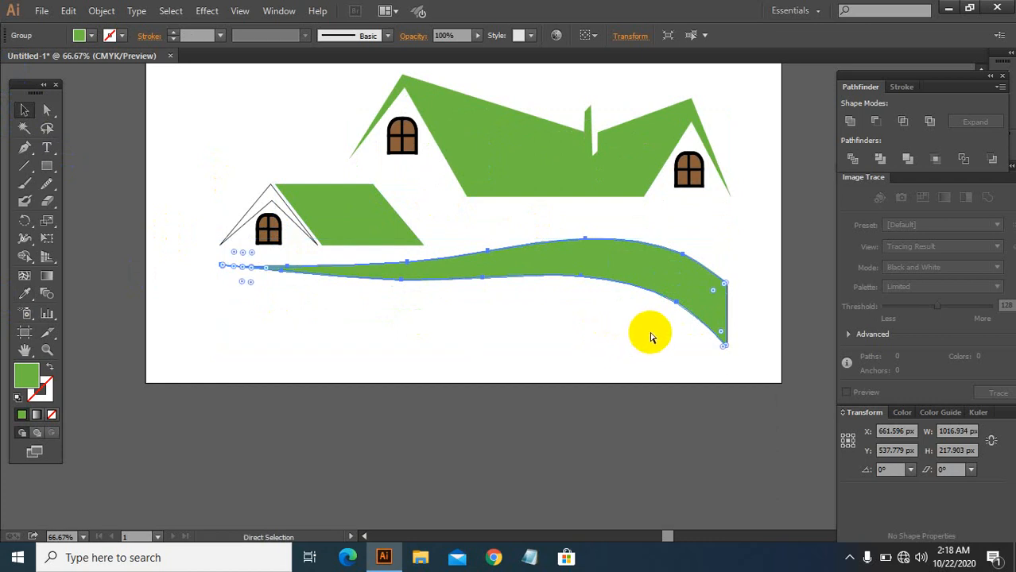
{"action": "key", "text": "ctrl+v"}
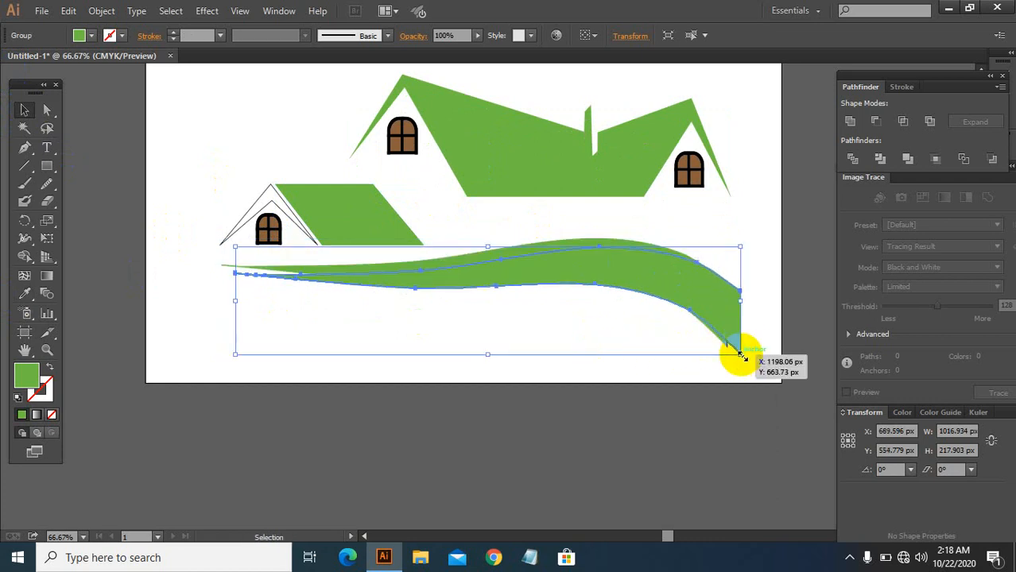
{"action": "left_click_drag", "start_coordinate": [741, 356], "coordinate": [632, 331]}
{"action": "left_click_drag", "start_coordinate": [588, 292], "coordinate": [647, 327]}
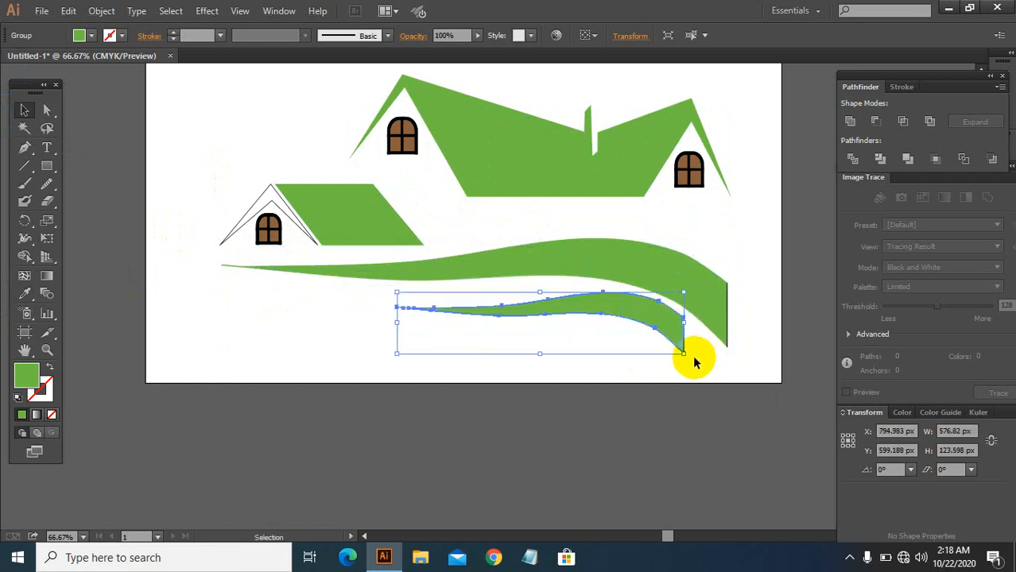
{"action": "left_click_drag", "start_coordinate": [690, 357], "coordinate": [635, 321]}
{"action": "left_click", "coordinate": [770, 303]}
Step: Select the houses and ground bands together and shift them slightly left
{"action": "scroll", "coordinate": [628, 302], "scroll_direction": "up", "scroll_amount": 1}
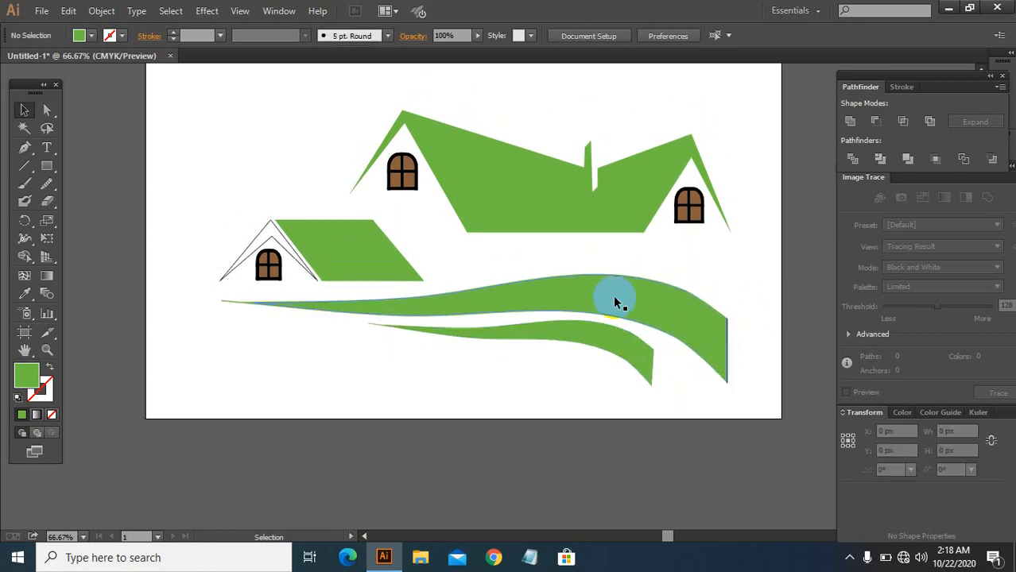
{"action": "left_click_drag", "start_coordinate": [250, 132], "coordinate": [697, 360]}
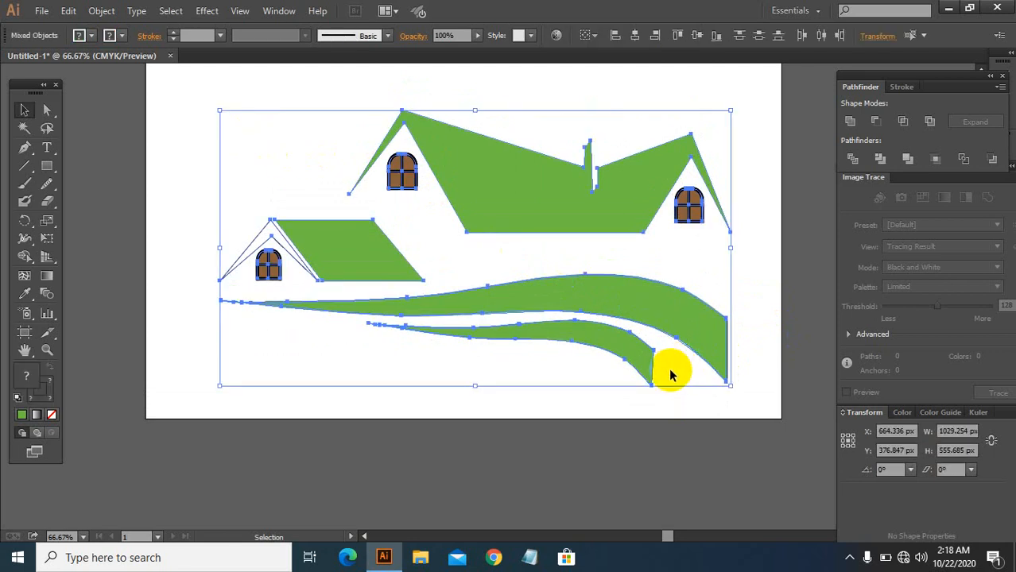
{"action": "key", "text": "a"}
{"action": "key", "text": "v"}
{"action": "left_click_drag", "start_coordinate": [524, 180], "coordinate": [493, 174]}
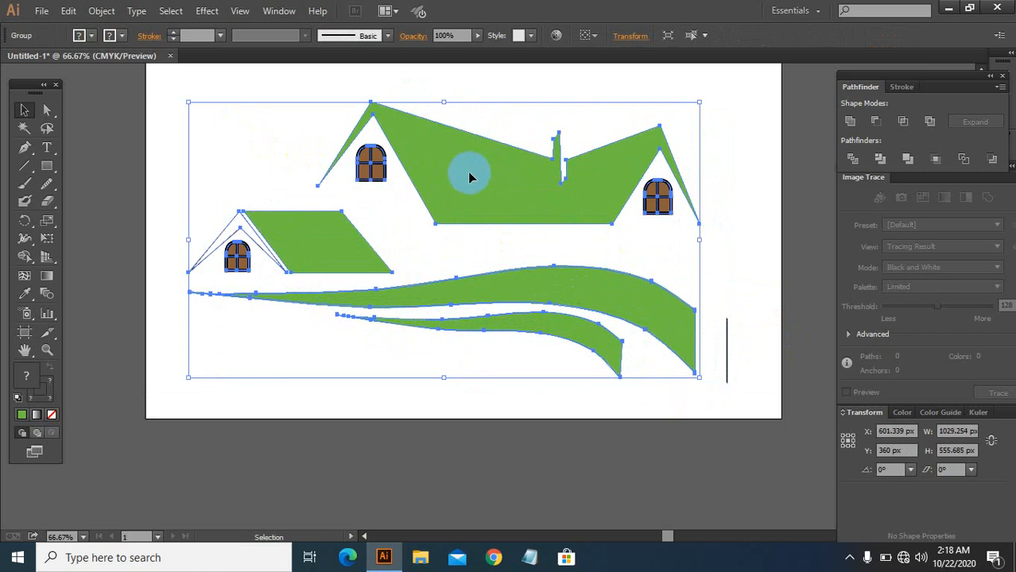
Step: Export the artwork to the Desktop as a JPEG file named uth
{"action": "left_click", "coordinate": [40, 10]}
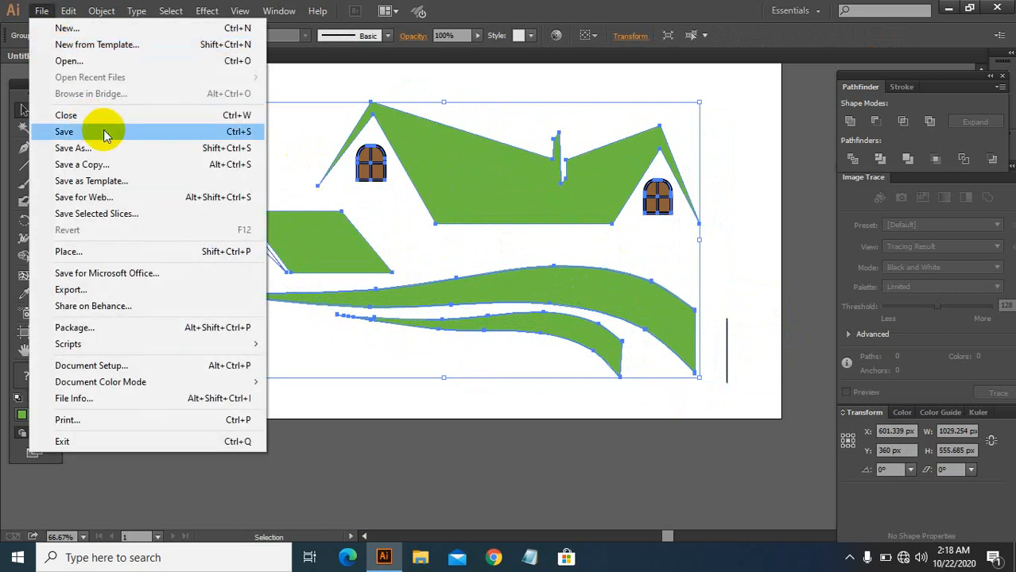
{"action": "left_click", "coordinate": [80, 290]}
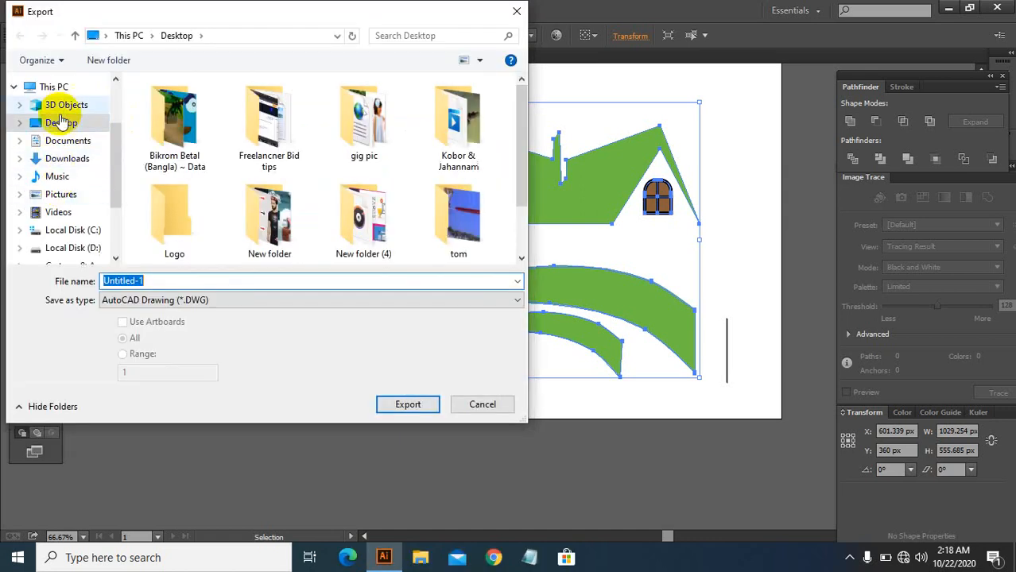
{"action": "left_click", "coordinate": [145, 278]}
{"action": "type", "text": "uth"}
{"action": "left_click", "coordinate": [191, 299]}
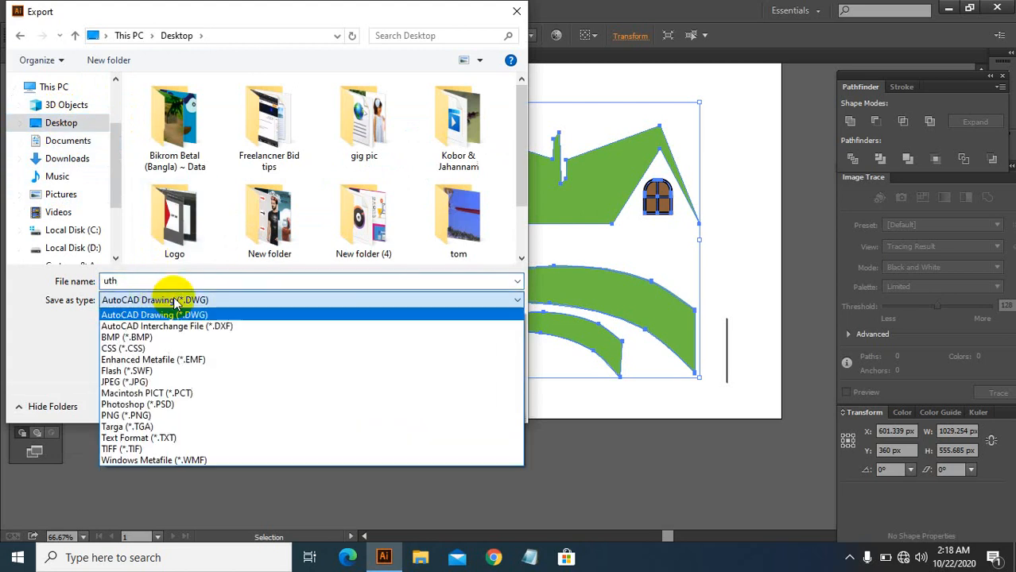
{"action": "left_click", "coordinate": [140, 382]}
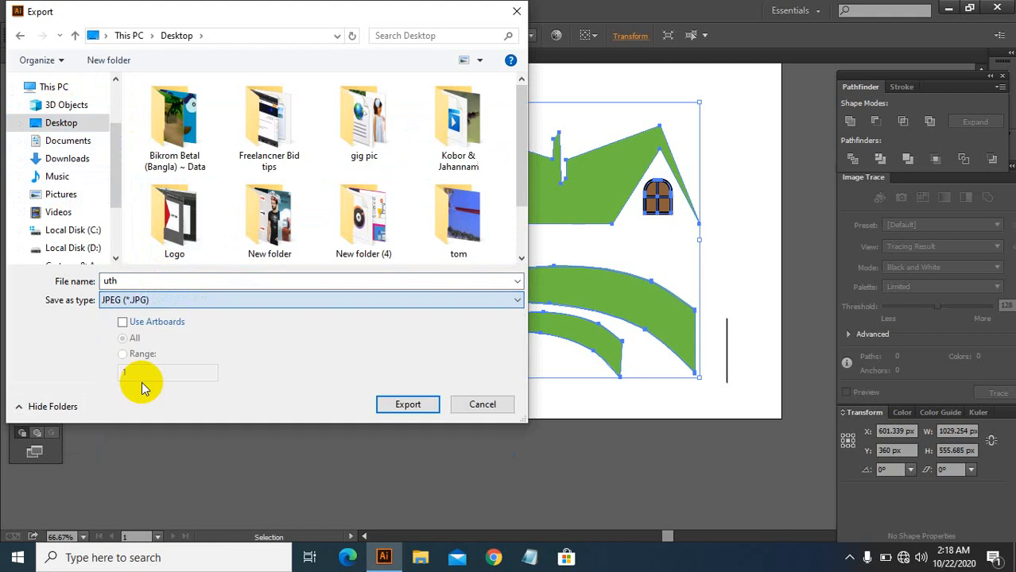
{"action": "left_click", "coordinate": [122, 322]}
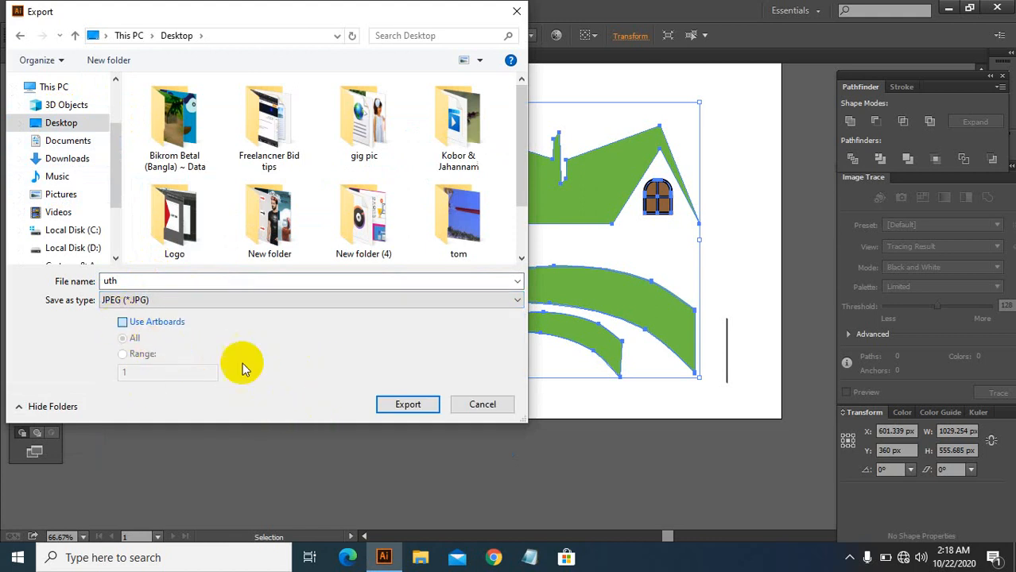
{"action": "left_click", "coordinate": [406, 403]}
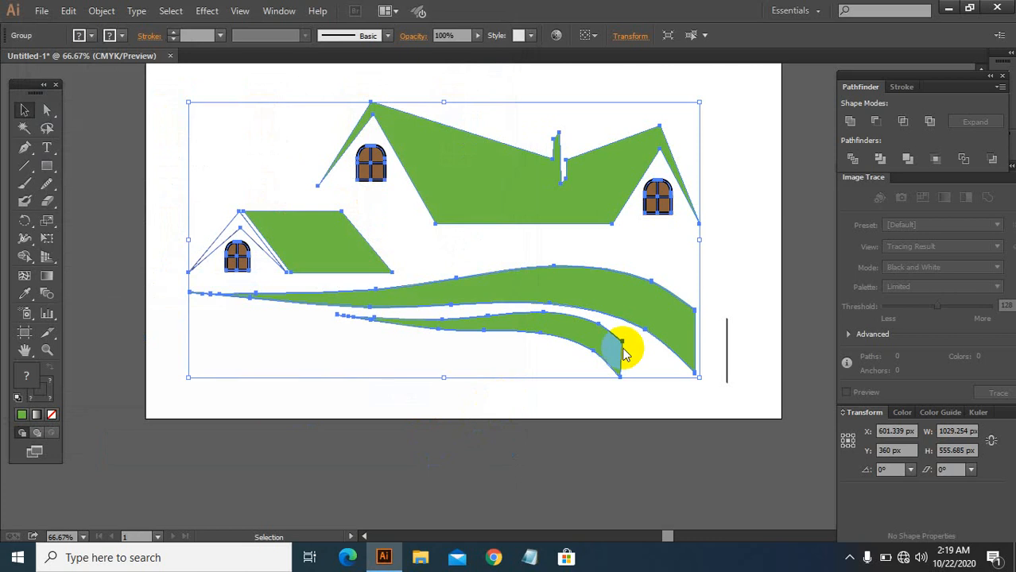
Step: Confirm the JPEG options with RGB colour model, quality 10 (Maximum) and Screen (72 ppi) resolution
{"action": "left_click", "coordinate": [492, 176]}
{"action": "left_click", "coordinate": [465, 198]}
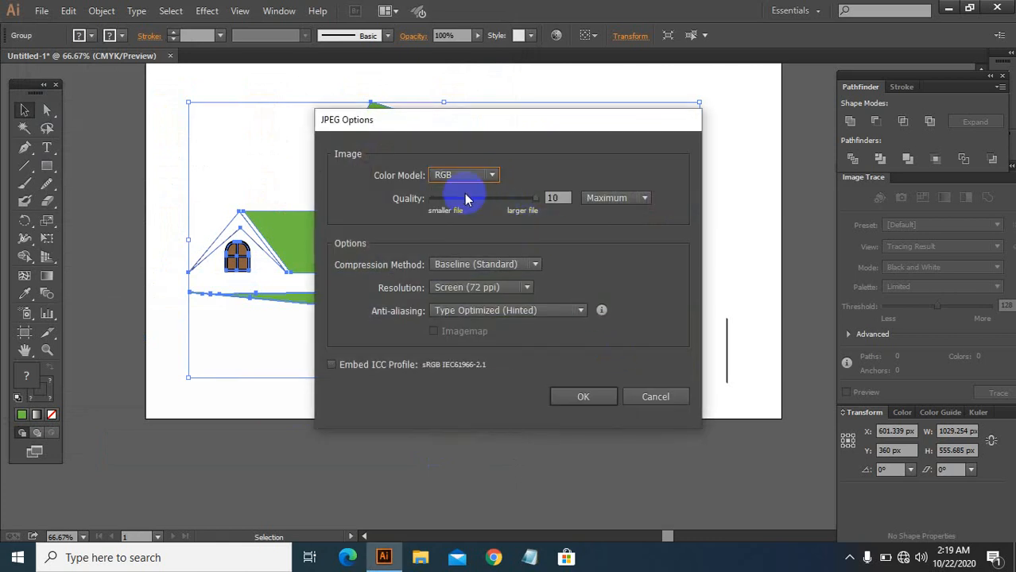
{"action": "left_click", "coordinate": [585, 397]}
Step: Open the exported uth-01 image from the Desktop to check it, then close the viewer
{"action": "left_click", "coordinate": [947, 8]}
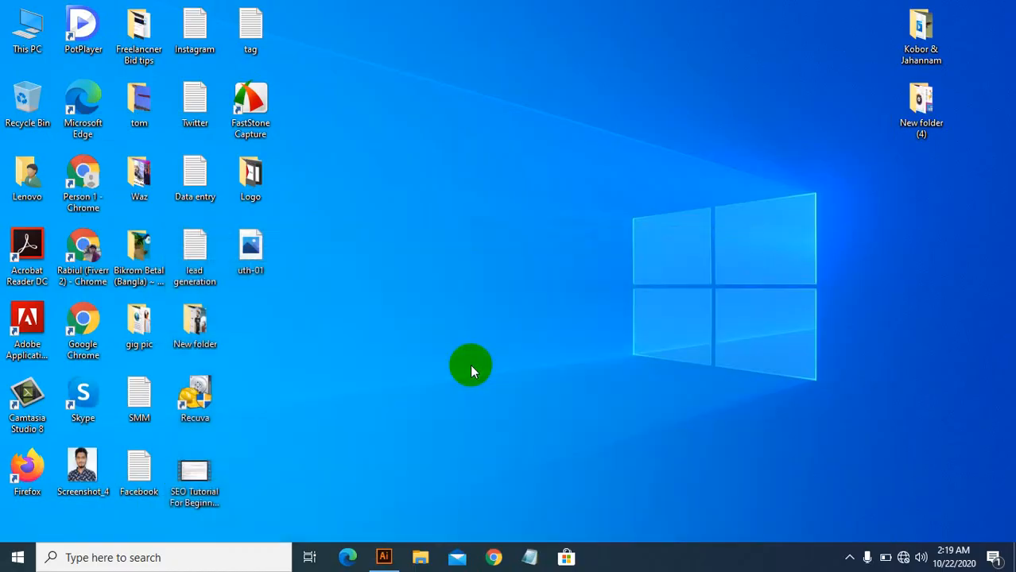
{"action": "double_click", "coordinate": [251, 255]}
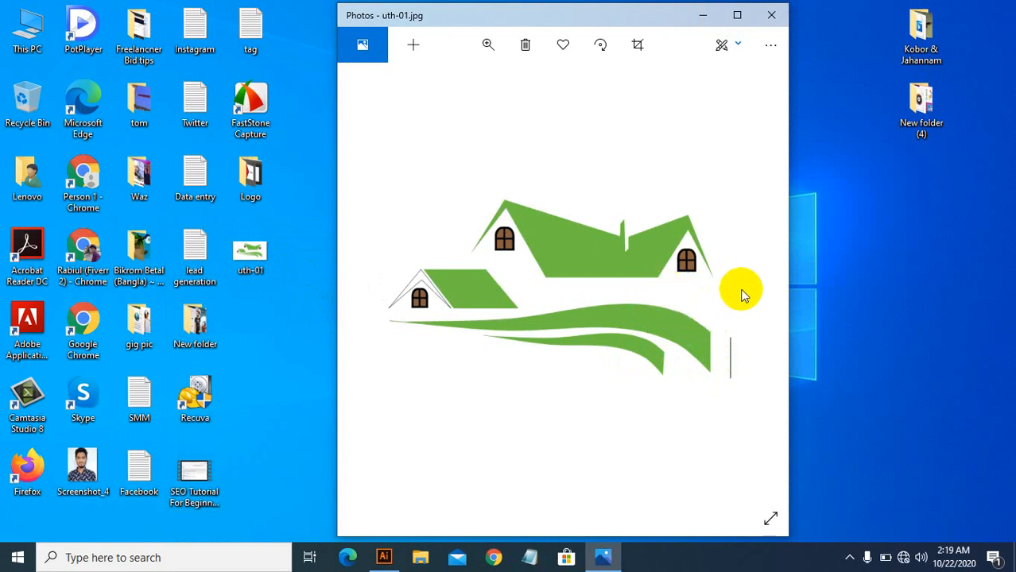
{"action": "left_click", "coordinate": [772, 22]}
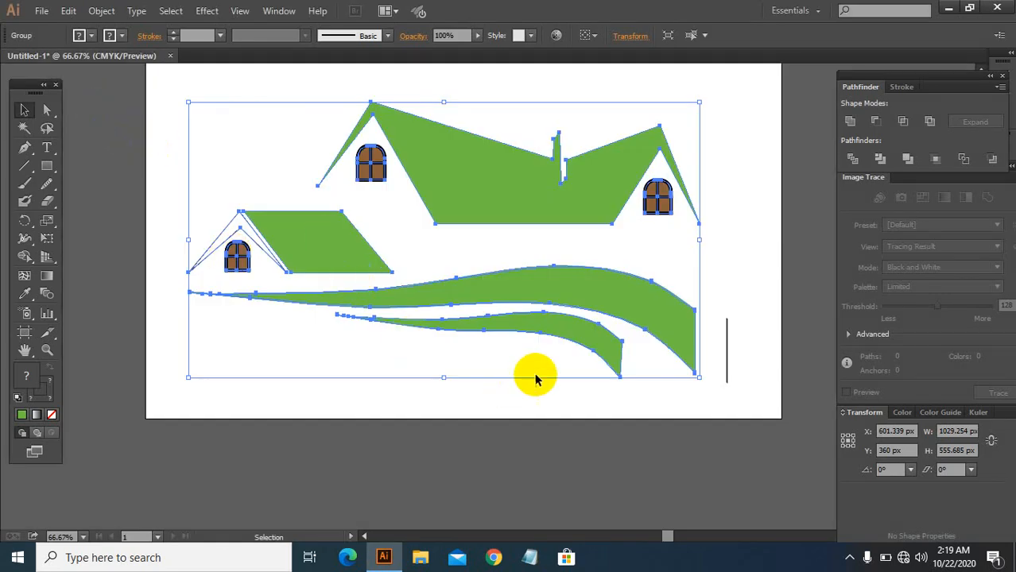
Step: Delete the stray vertical line to the right of the ground bands
{"action": "left_click", "coordinate": [740, 264]}
{"action": "left_click_drag", "start_coordinate": [722, 333], "coordinate": [745, 355]}
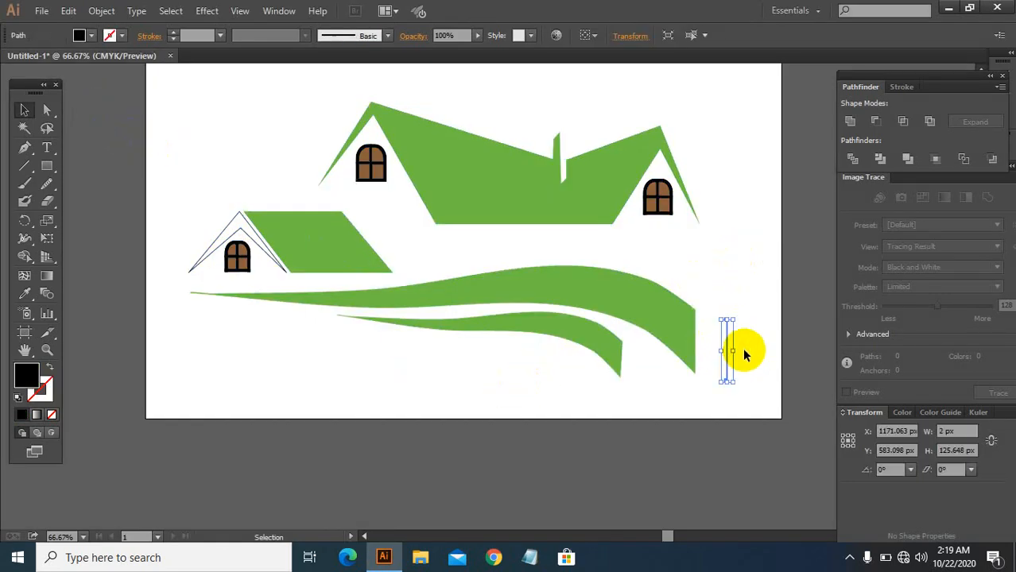
{"action": "key", "text": "Delete"}
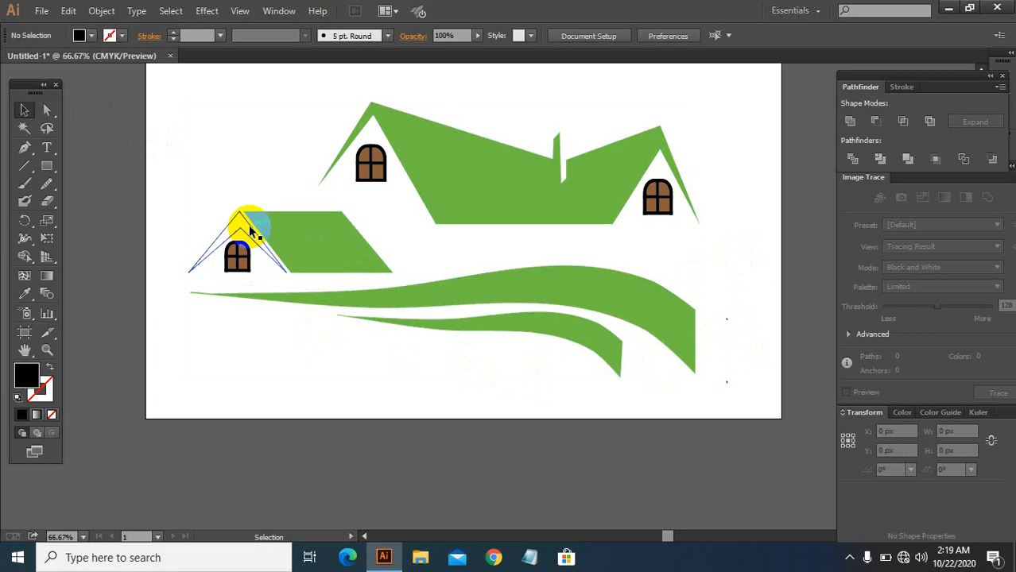
Step: Ungroup the grouped houses and ground bands
{"action": "left_click", "coordinate": [236, 231]}
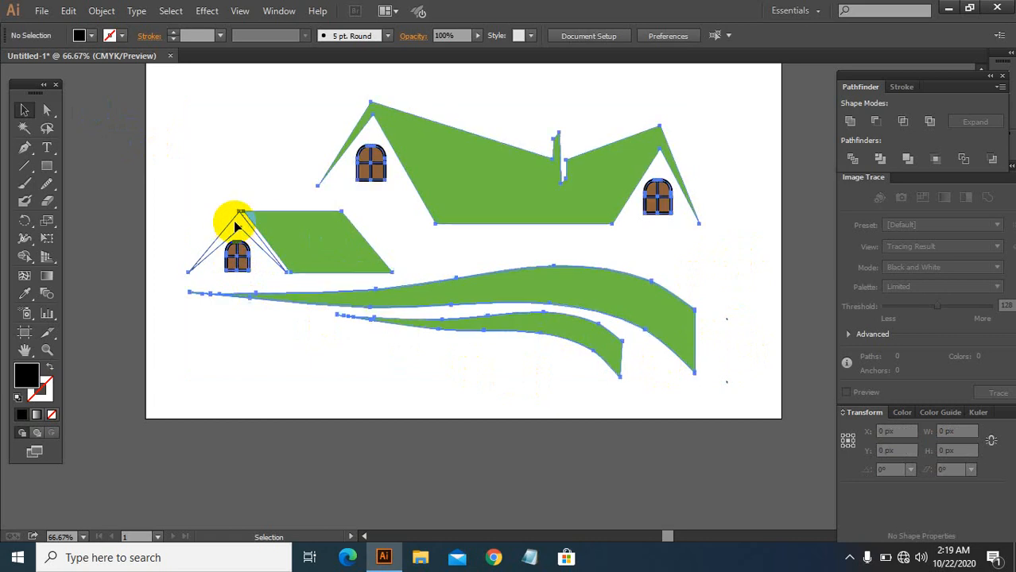
{"action": "left_click", "coordinate": [769, 242]}
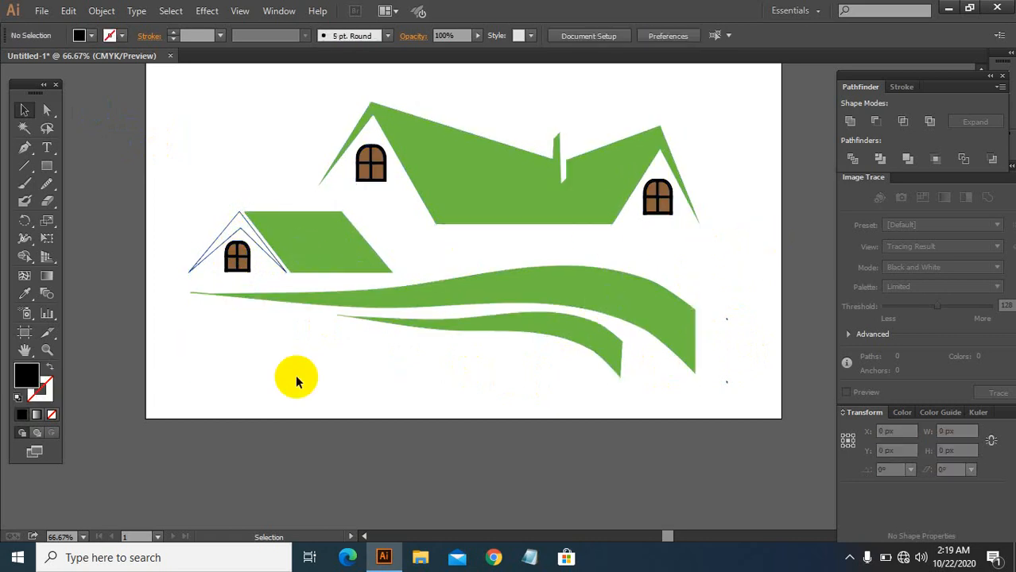
{"action": "left_click", "coordinate": [225, 238]}
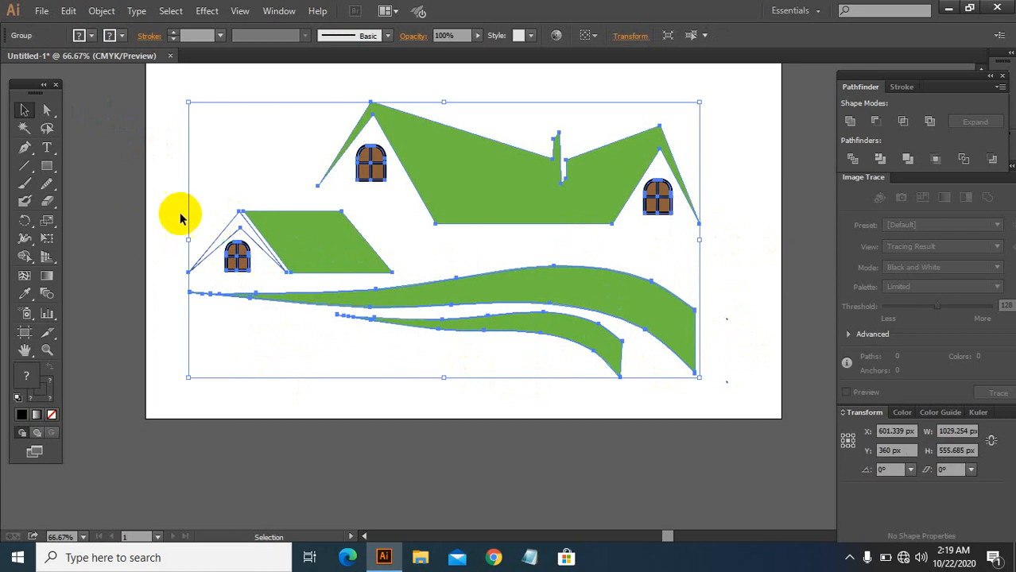
{"action": "right_click", "coordinate": [273, 210]}
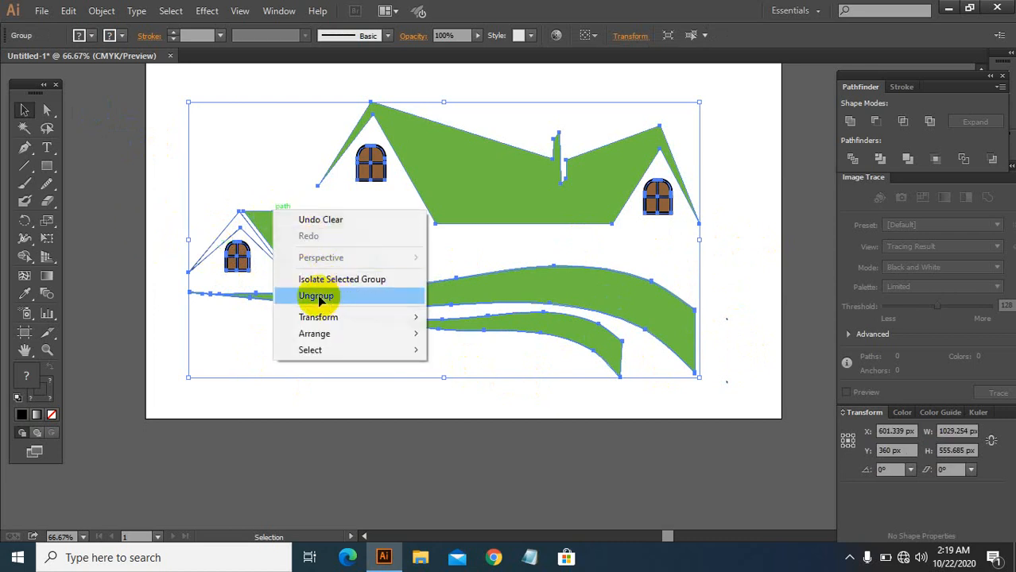
{"action": "left_click", "coordinate": [319, 296]}
Step: Fill the small house's triangular gable outline with the roof green using the Eyedropper
{"action": "left_click", "coordinate": [165, 223]}
{"action": "left_click", "coordinate": [230, 229]}
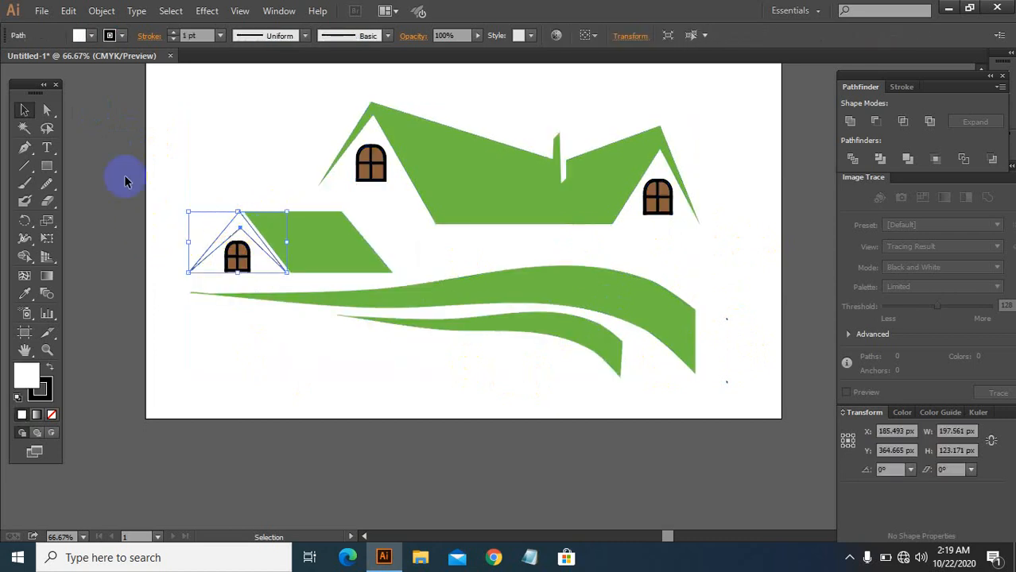
{"action": "key", "text": "shift+e"}
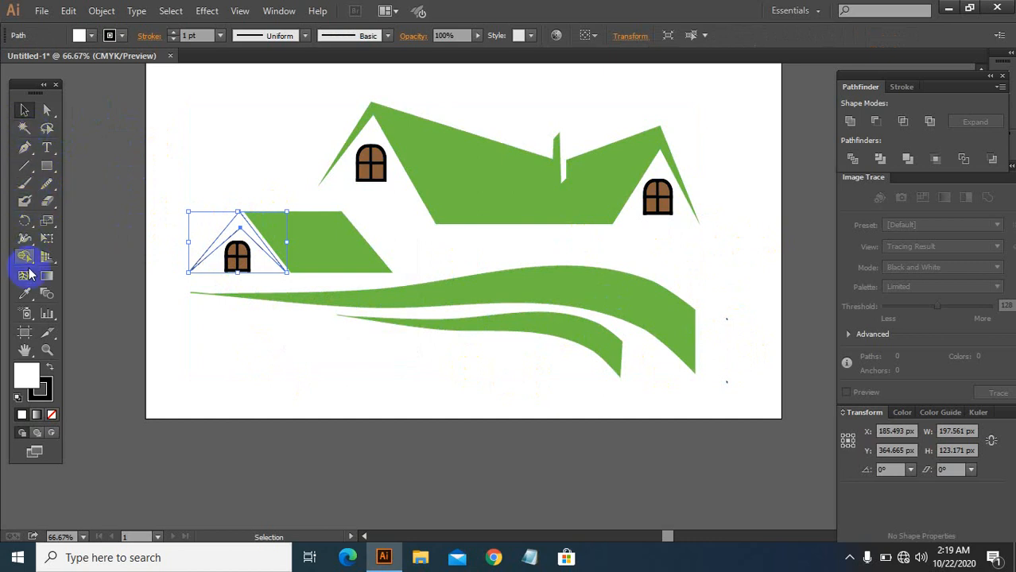
{"action": "left_click", "coordinate": [27, 295]}
{"action": "left_click", "coordinate": [461, 170]}
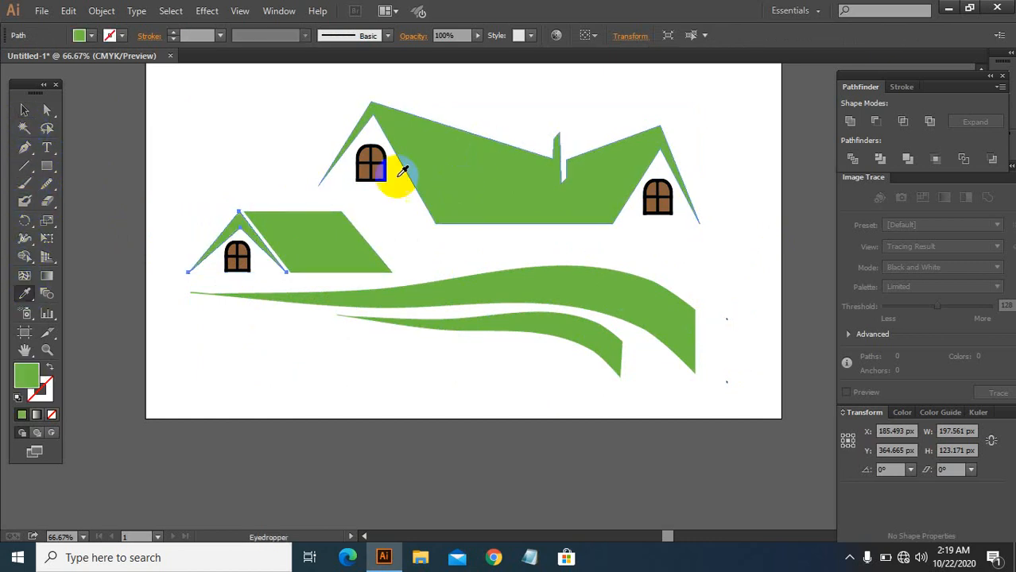